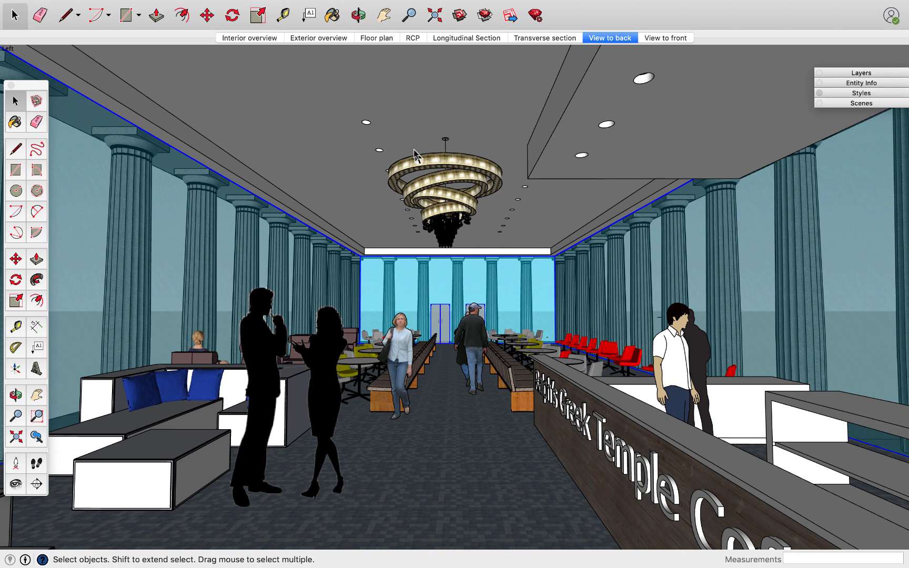
Expand the Styles settings and switch to the Exterior overview scene.
left_click(836, 94)
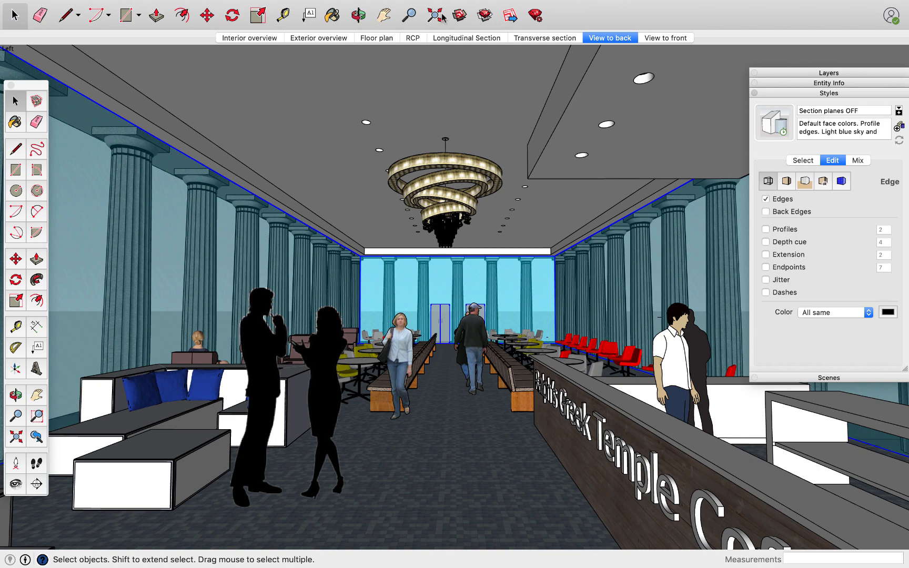
left_click(310, 38)
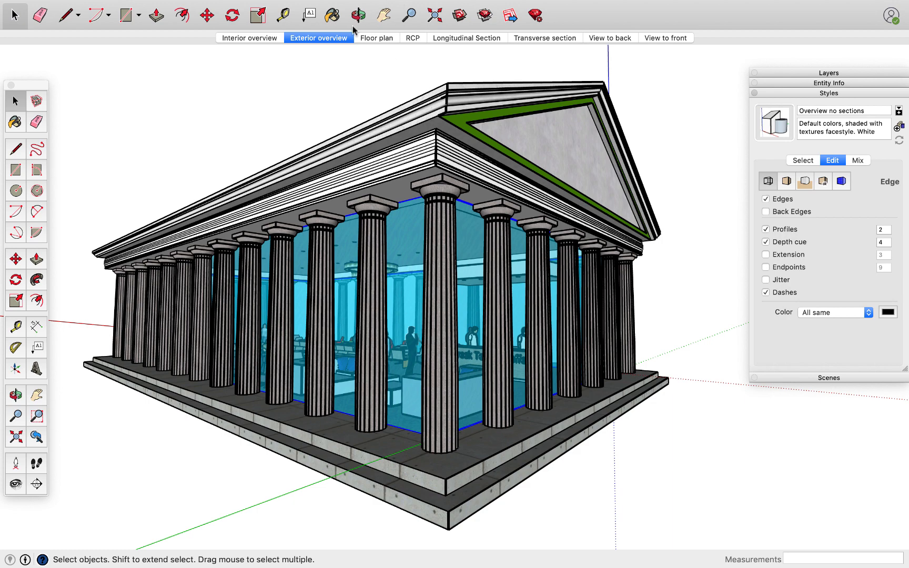
Find and delete the small stray rectangle lying far from the temple along the green axis.
scroll(372, 166, "down", 6)
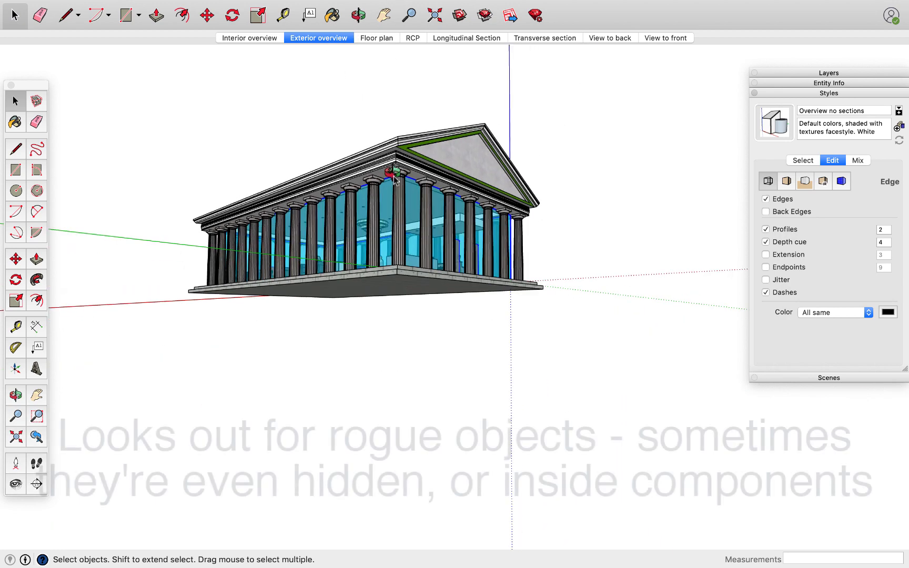
middle_click_drag(394, 175, 442, 349)
scroll(441, 348, "down", 5)
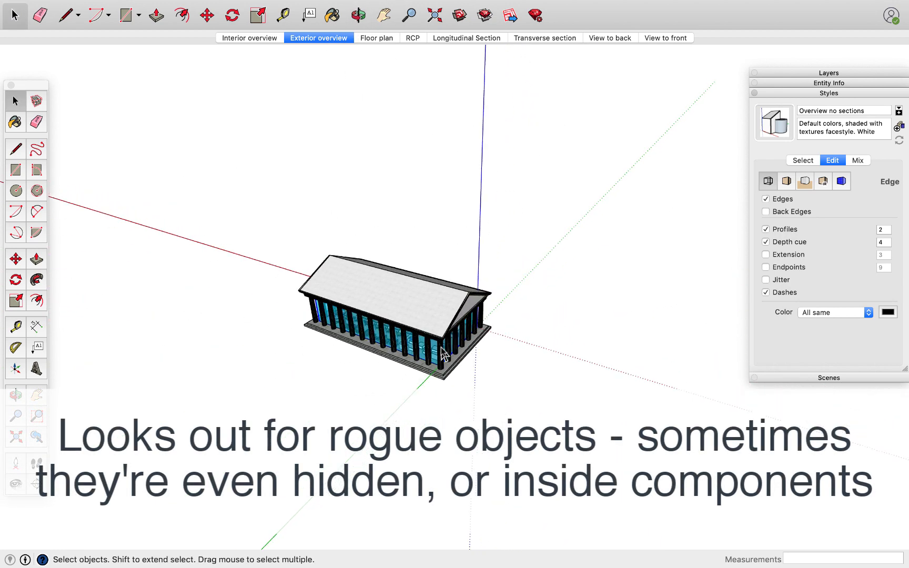
scroll(444, 354, "down", 2)
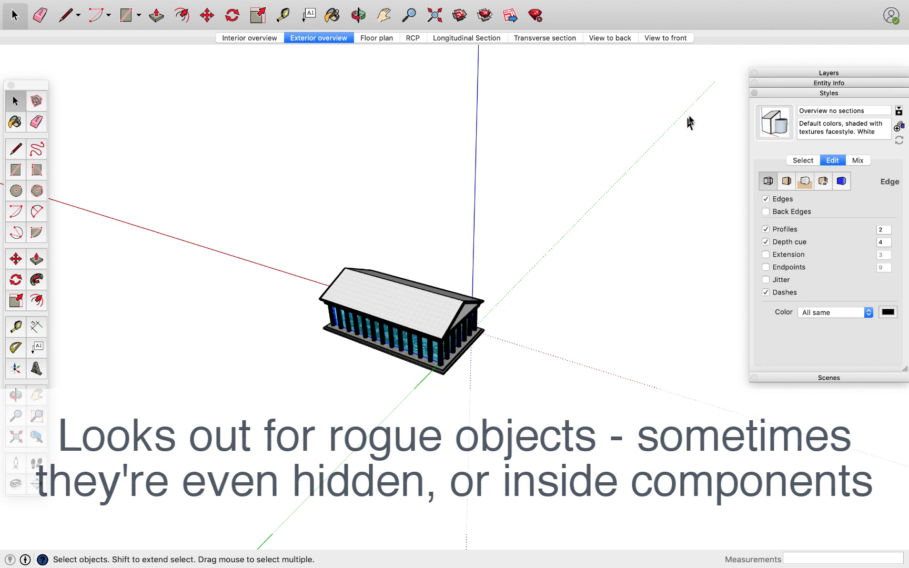
scroll(697, 116, "down", 1)
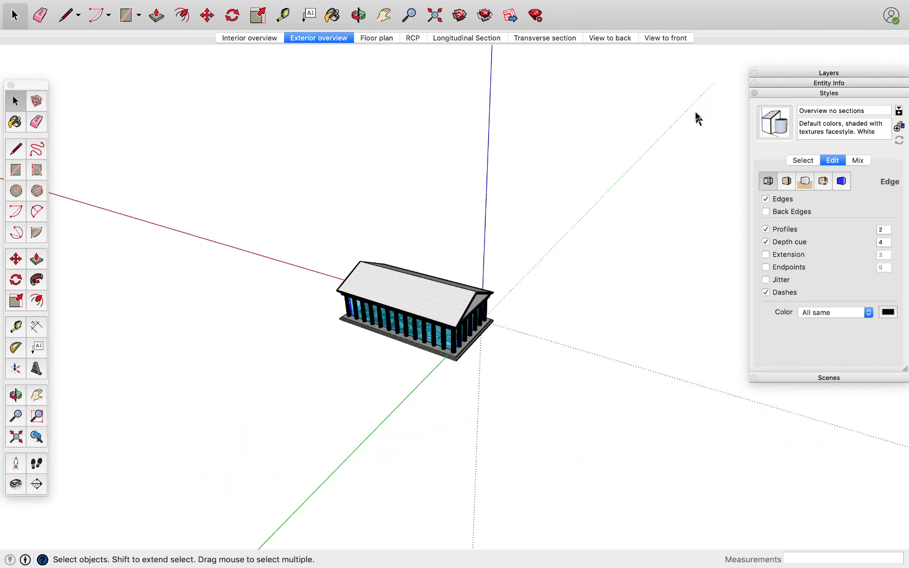
scroll(695, 113, "down", 1)
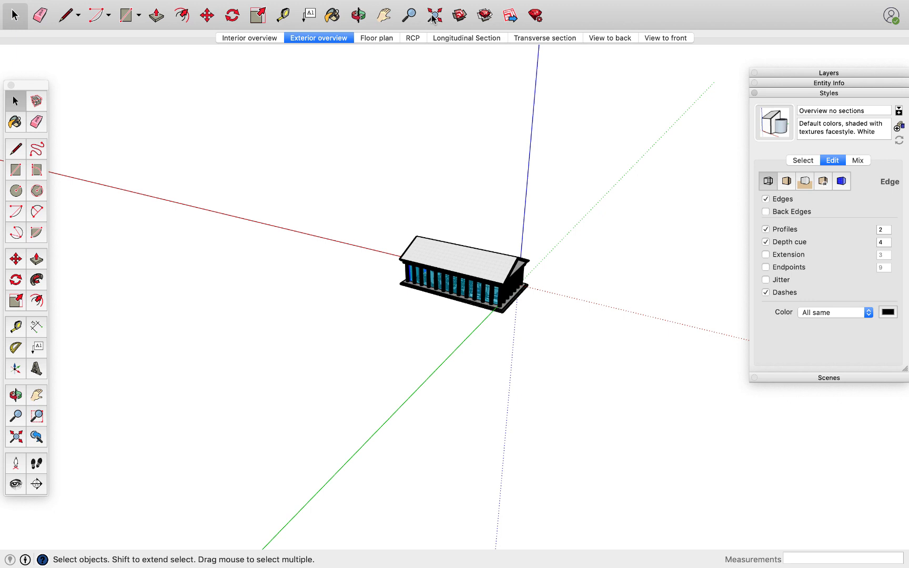
middle_click_drag(294, 100, 376, 293)
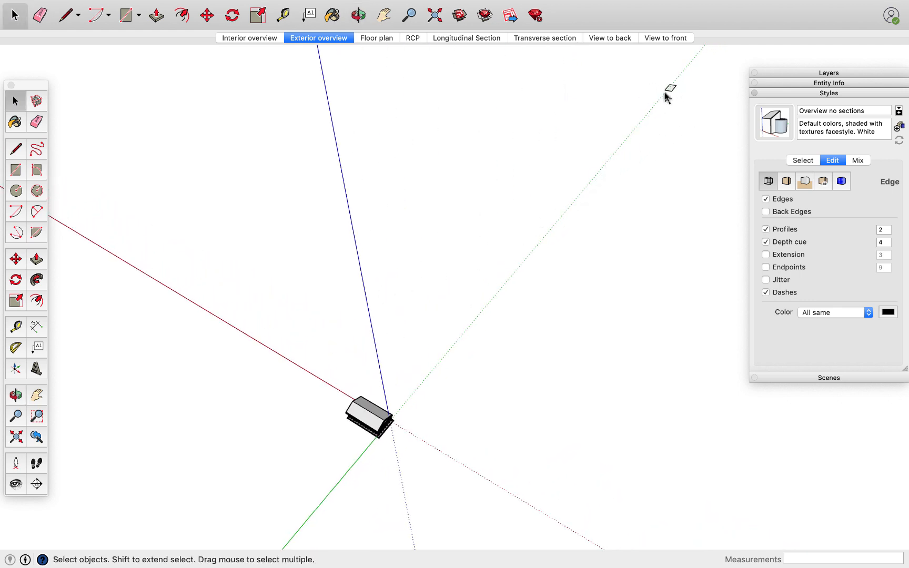
left_click_drag(682, 98, 640, 74)
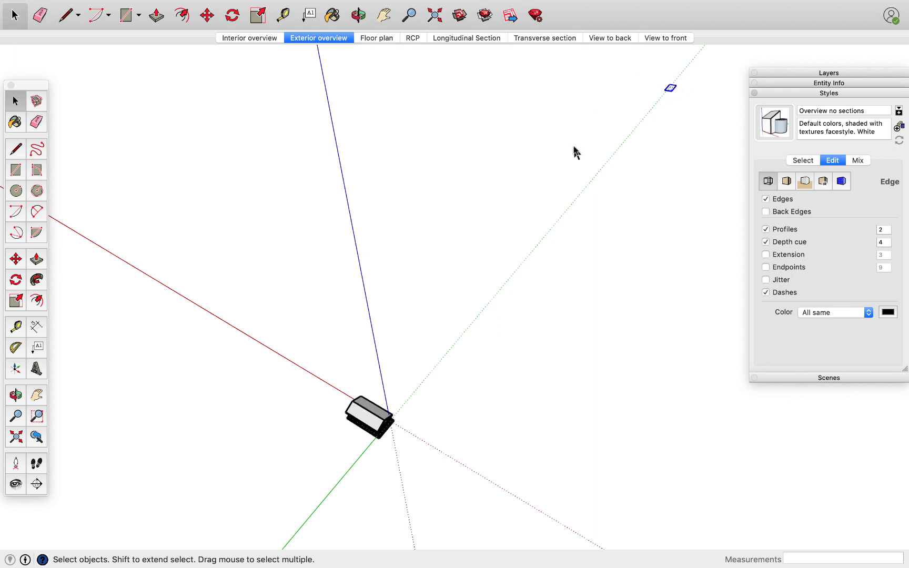
key("Delete")
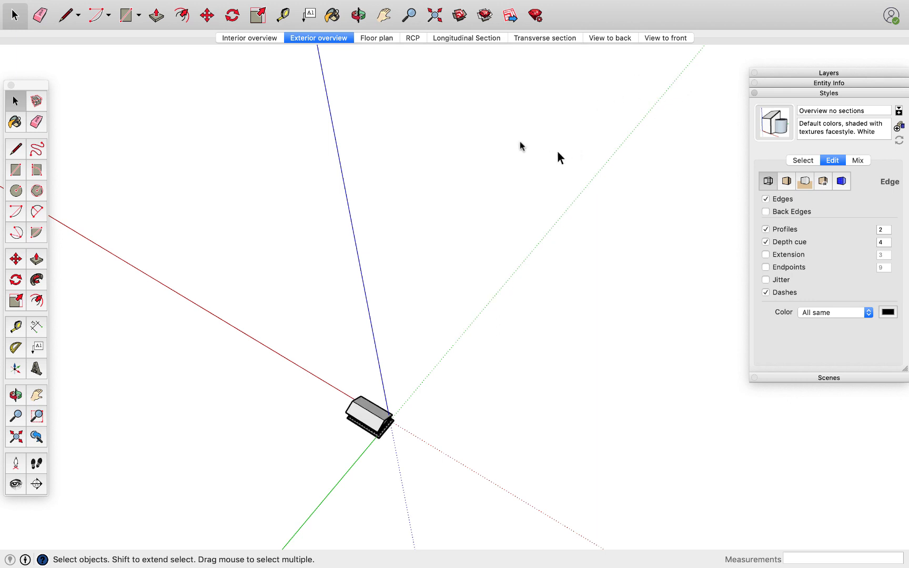
Fit the whole model in the window, then return to the View to back scene with the Styles settings collapsed.
left_click(434, 20)
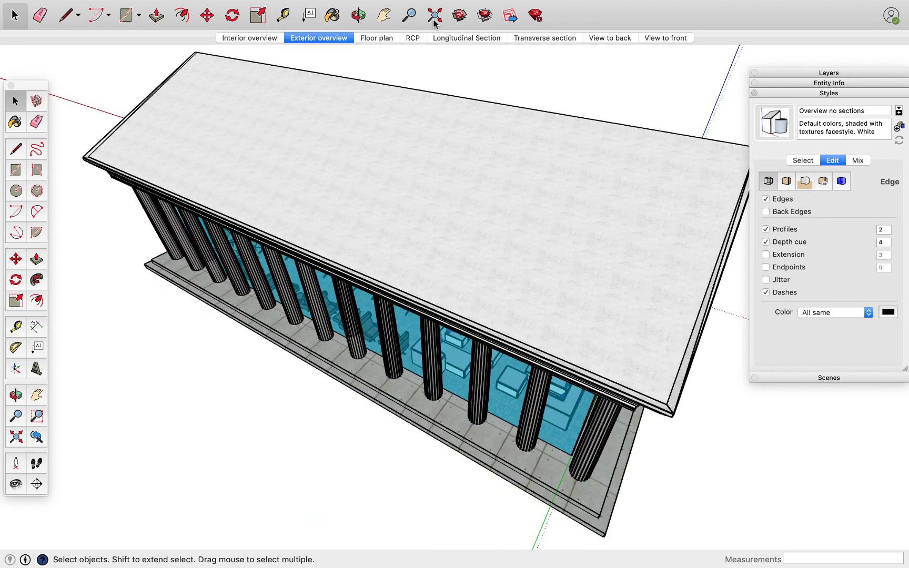
left_click(798, 93)
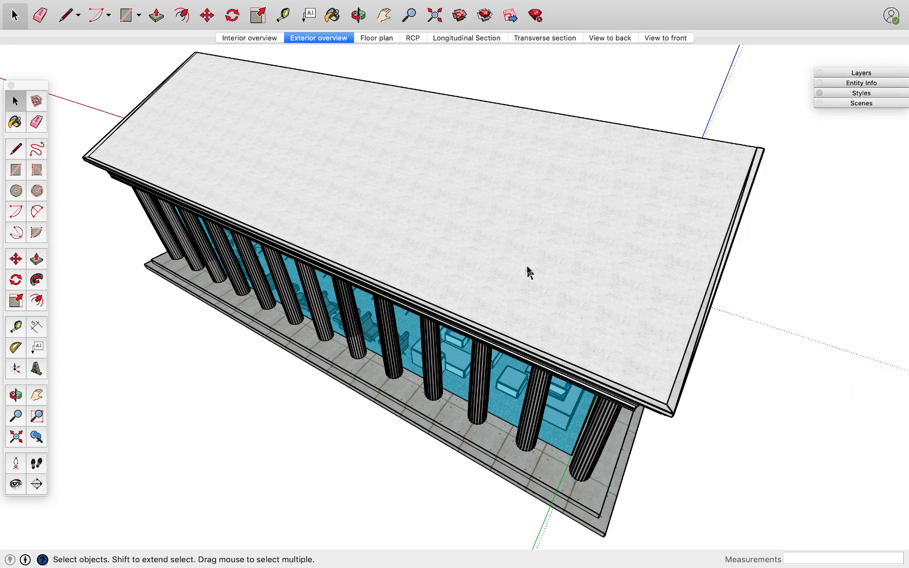
left_click(611, 40)
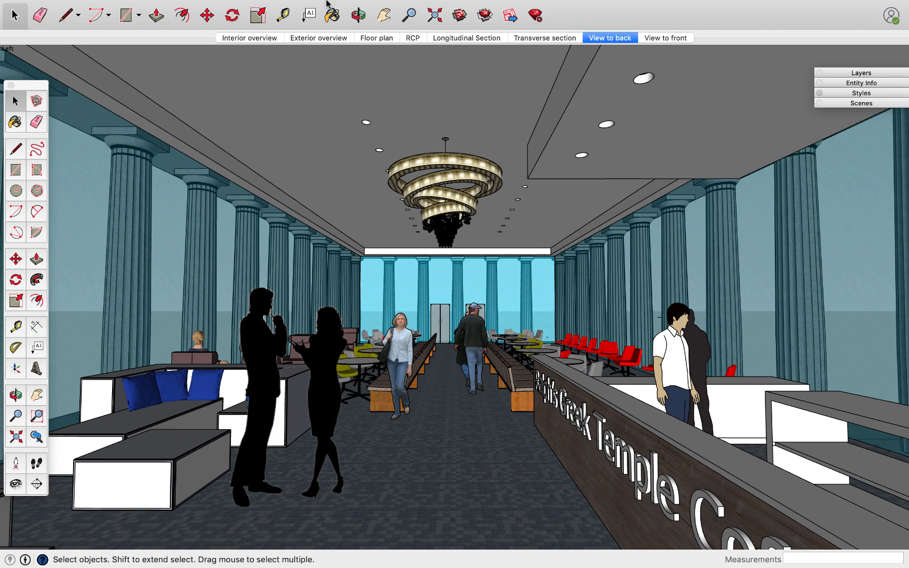
Purge all unused components, layers and materials from the entire model using the model's statistics.
mouse_move(326, 3)
left_click(298, 7)
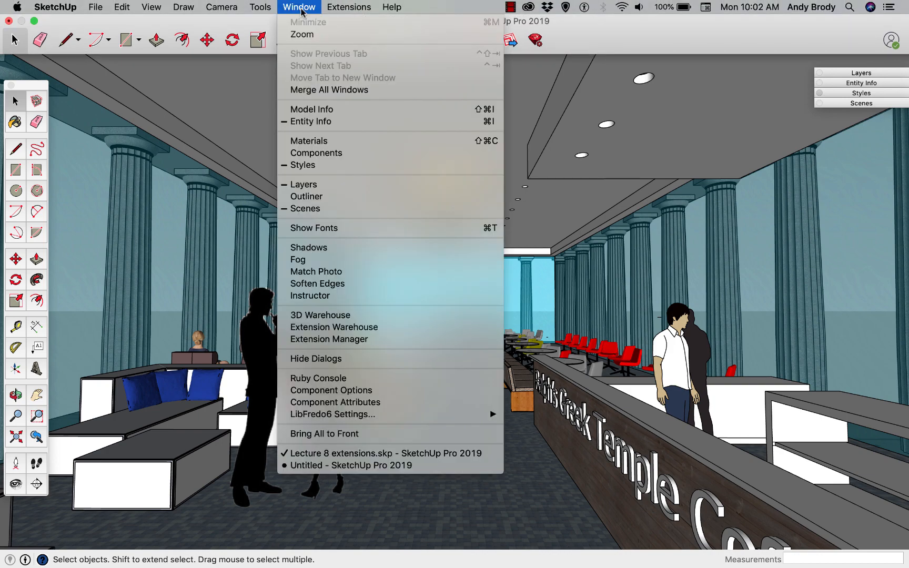
left_click(312, 109)
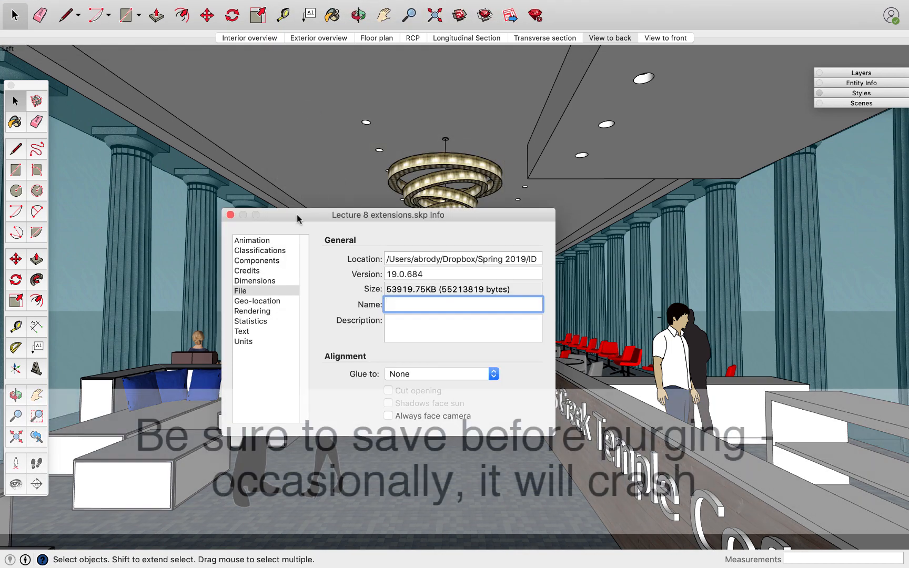
left_click_drag(301, 213, 369, 99)
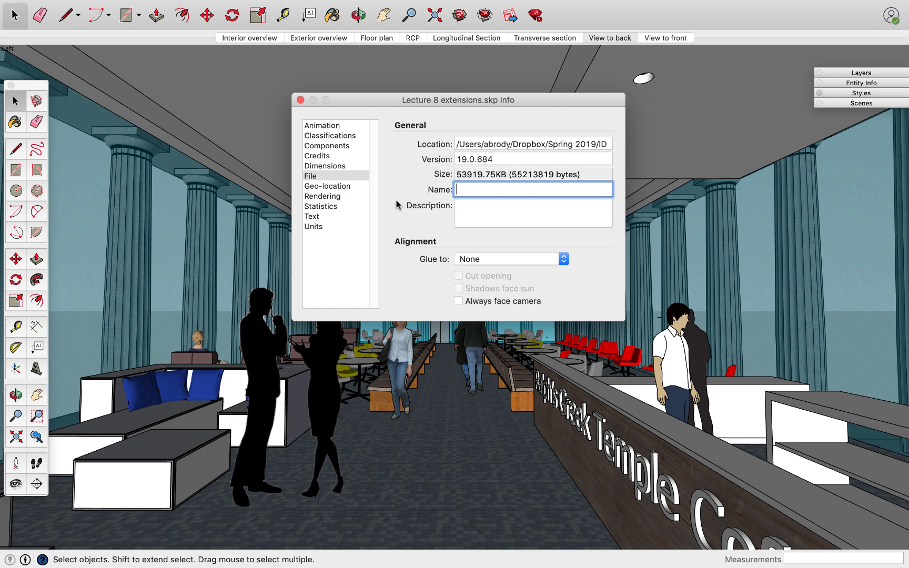
left_click(323, 208)
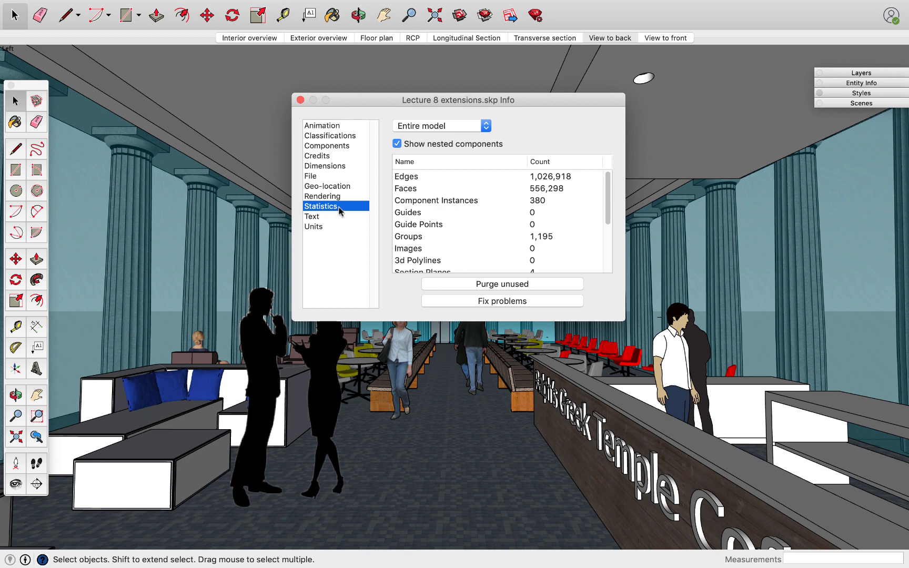
left_click(457, 285)
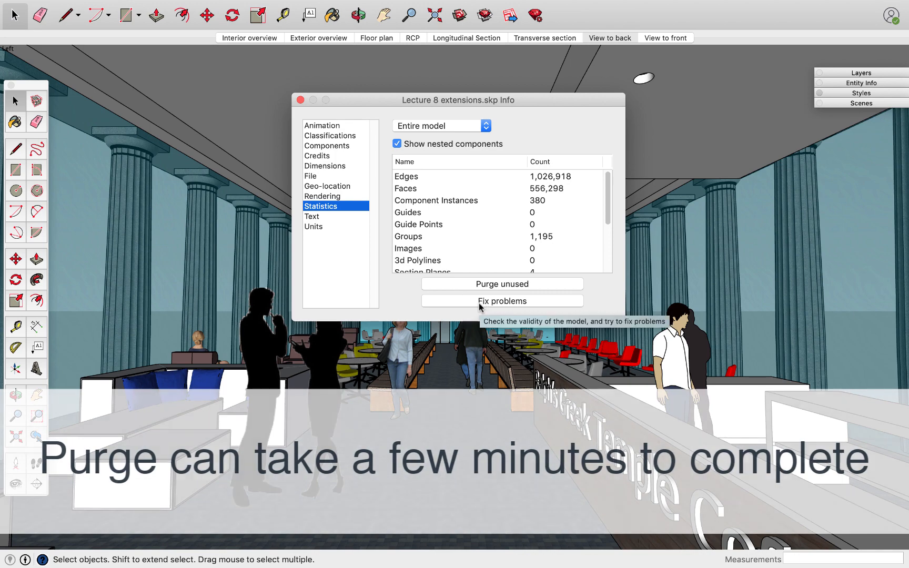
Run the Fix problems validity check on the model and display the file's general information.
left_click(480, 302)
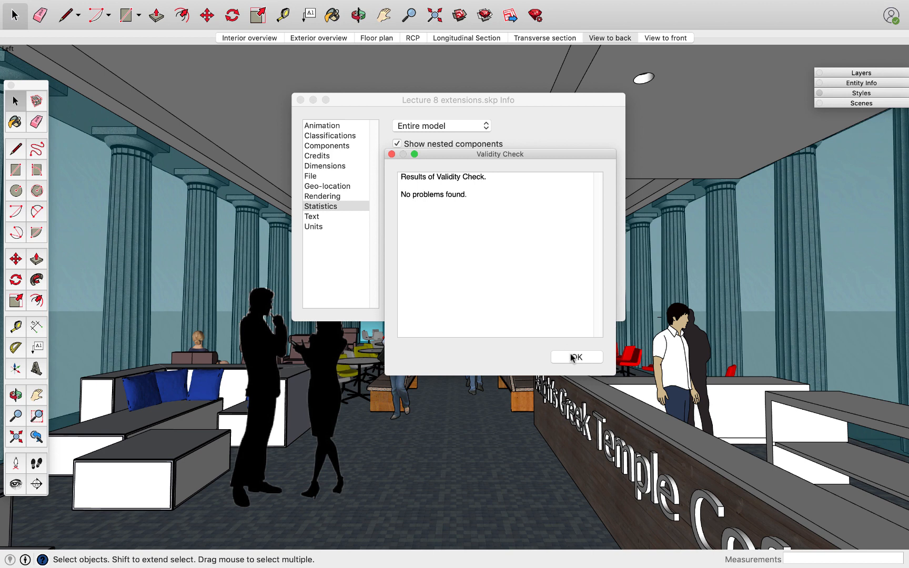
left_click(574, 358)
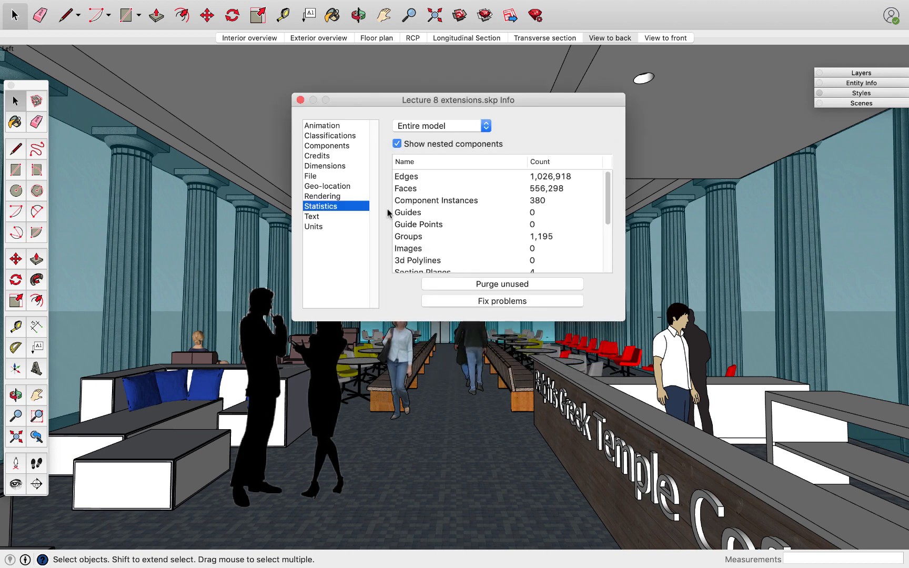
left_click(327, 176)
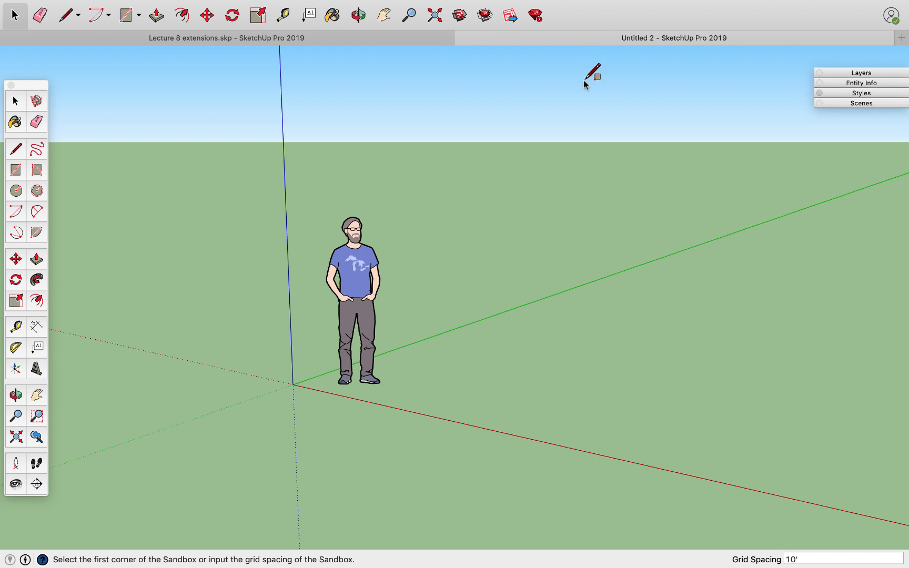
Display the Sandbox tool palette in the new untitled model and place it near the large tool set.
mouse_move(109, 2)
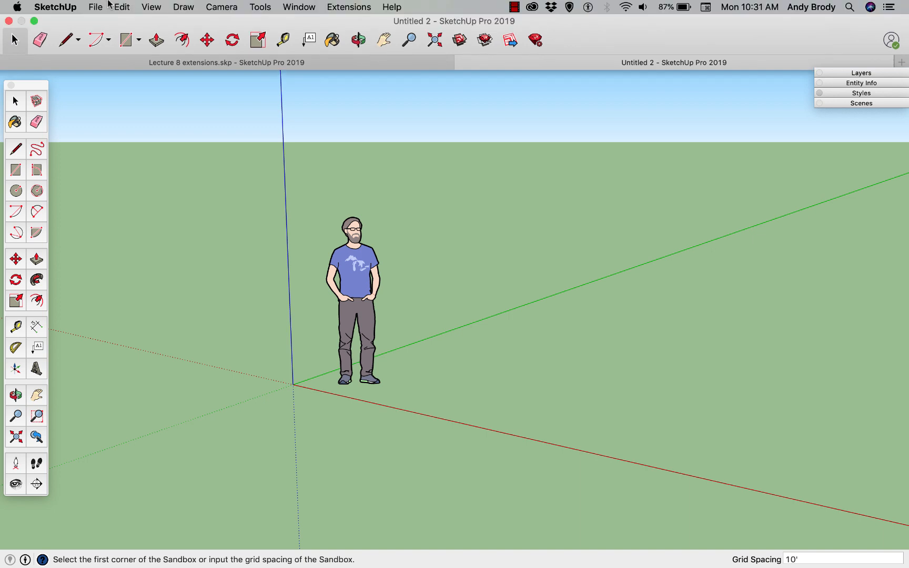
left_click(151, 6)
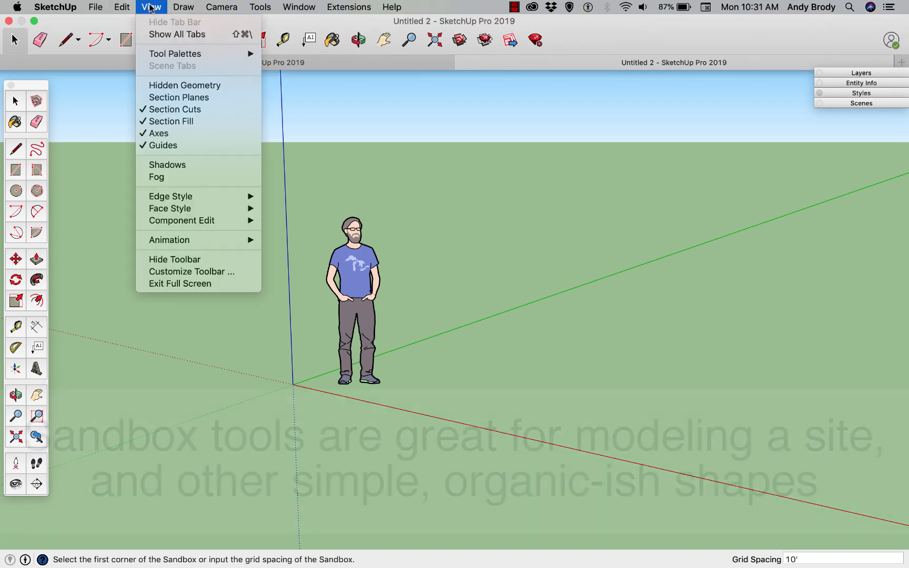
mouse_move(176, 53)
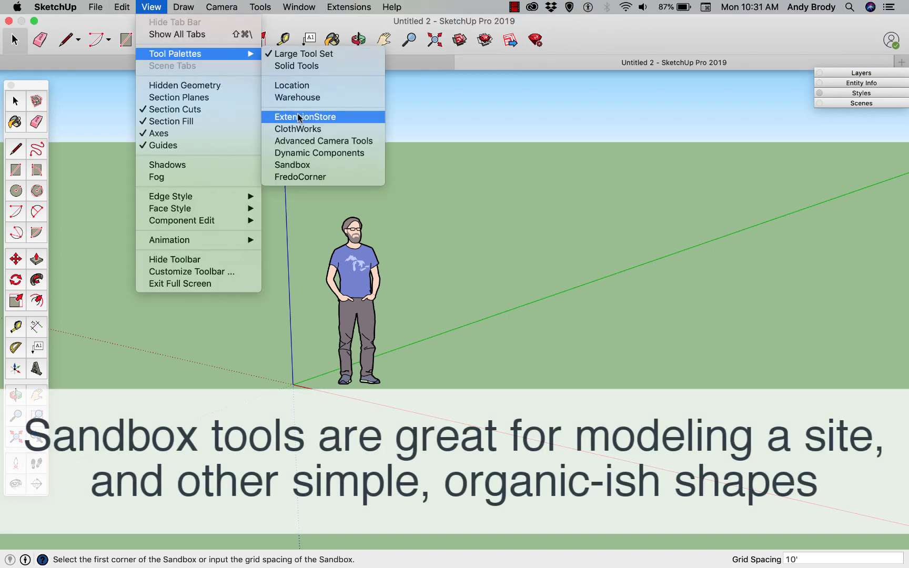
left_click(298, 166)
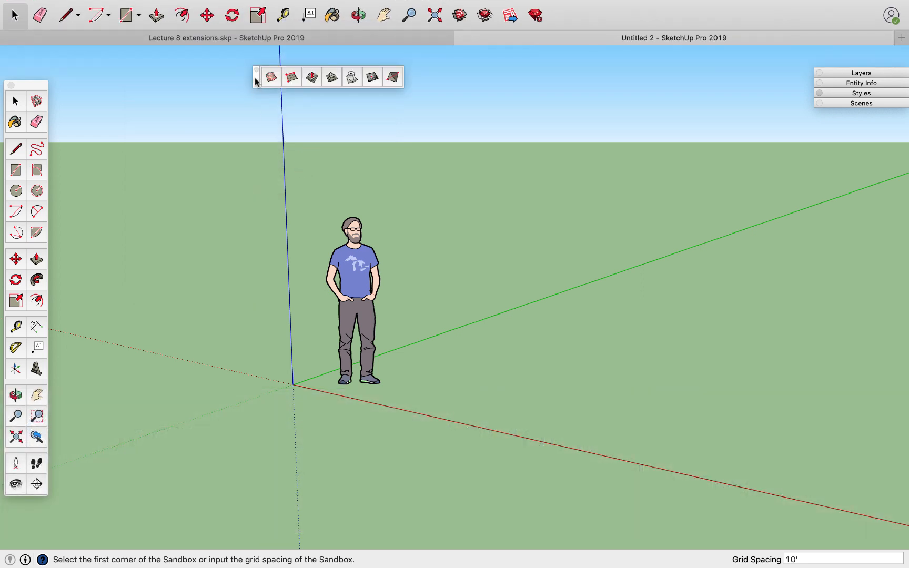
left_click_drag(261, 82, 166, 107)
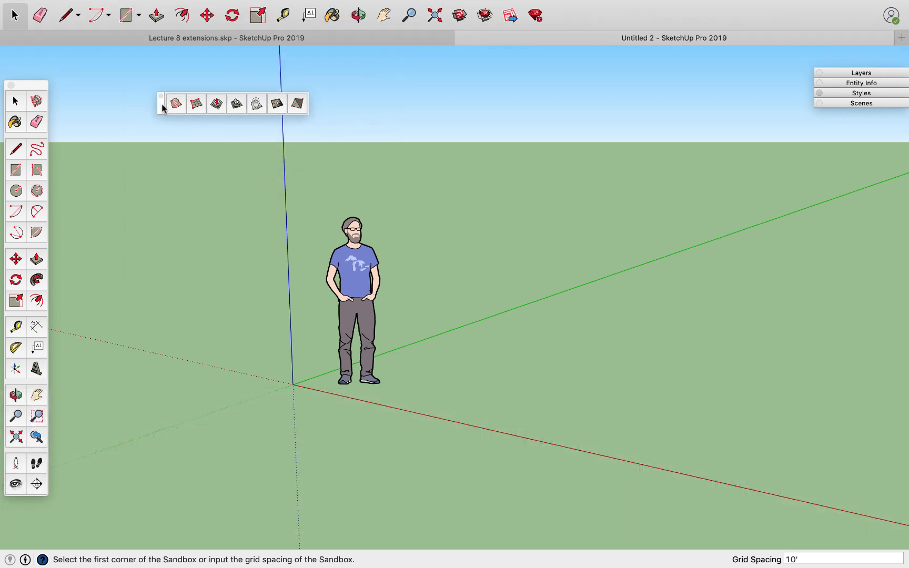
right_click(582, 17)
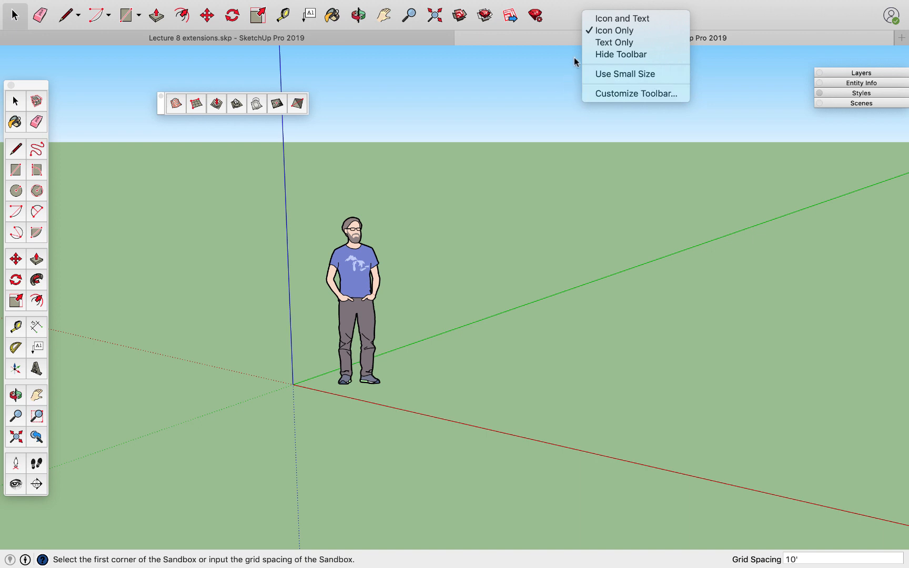
left_click(567, 10)
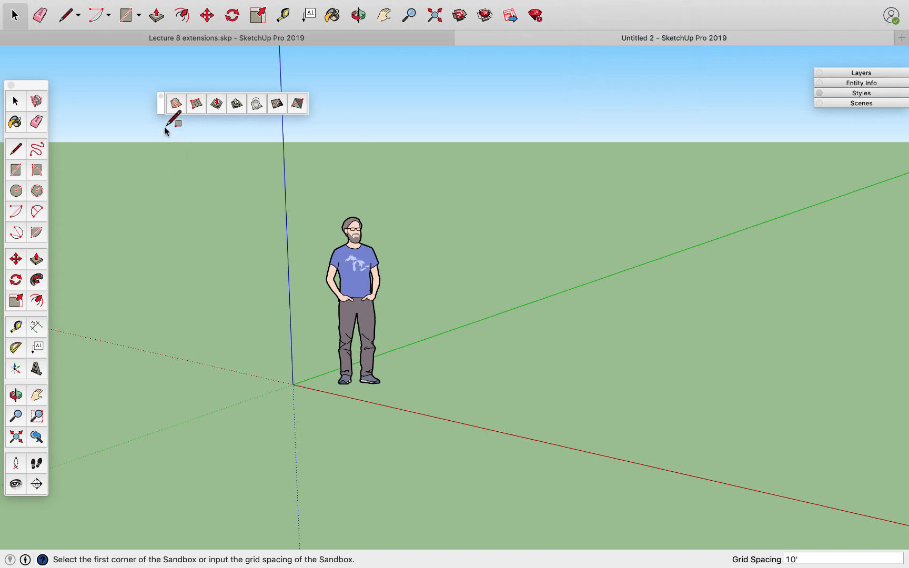
left_click_drag(158, 105, 166, 96)
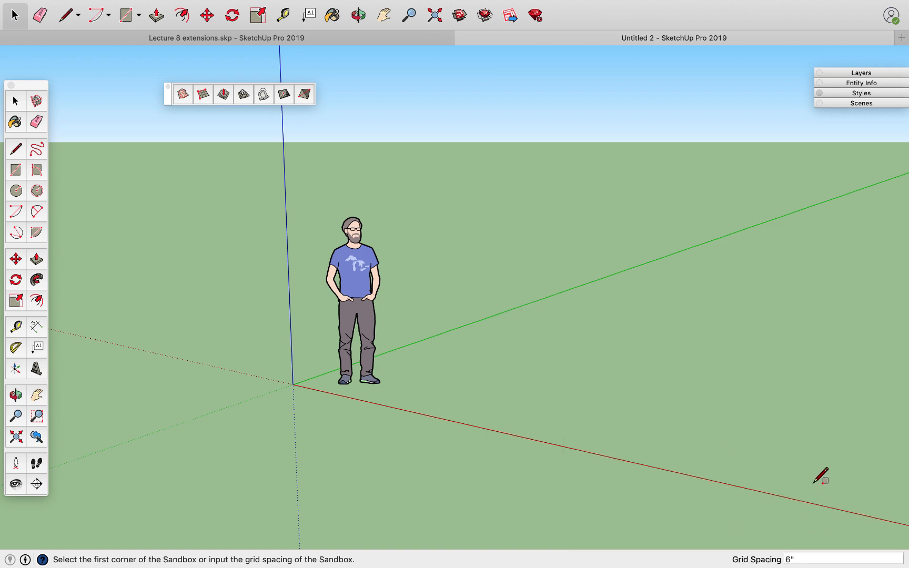
Draw a sandbox grid from scratch beside the figure with 6" grid spacing, about 6' 6" by 9' 3".
left_click(537, 393)
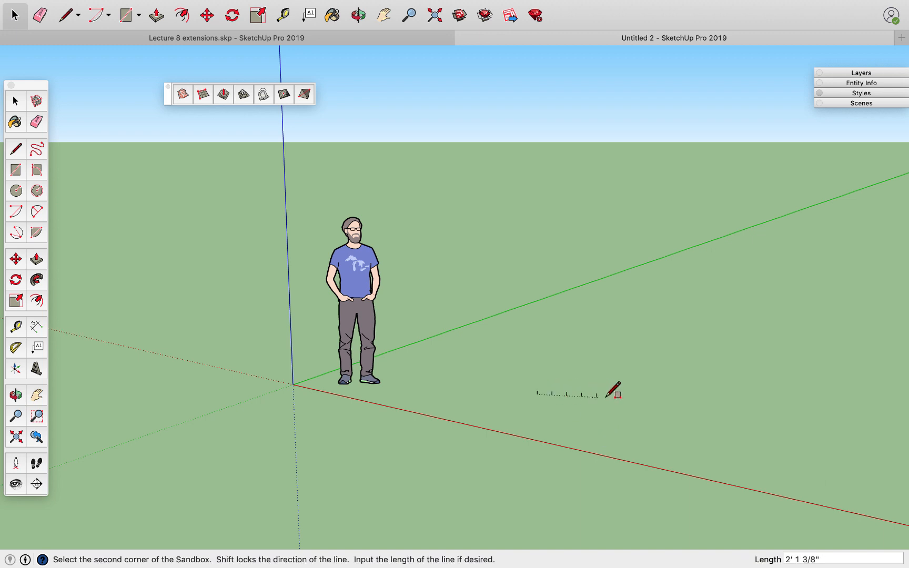
left_click(732, 429)
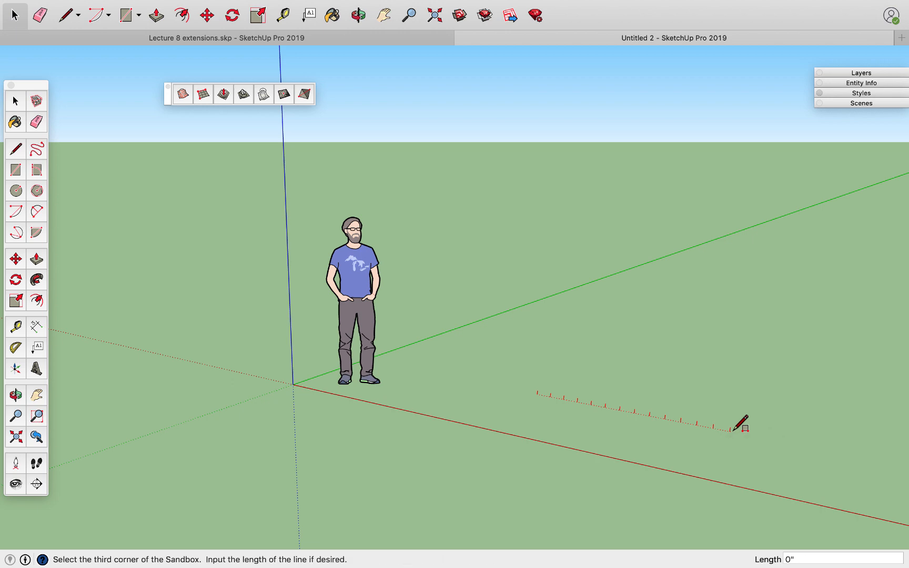
left_click(795, 361)
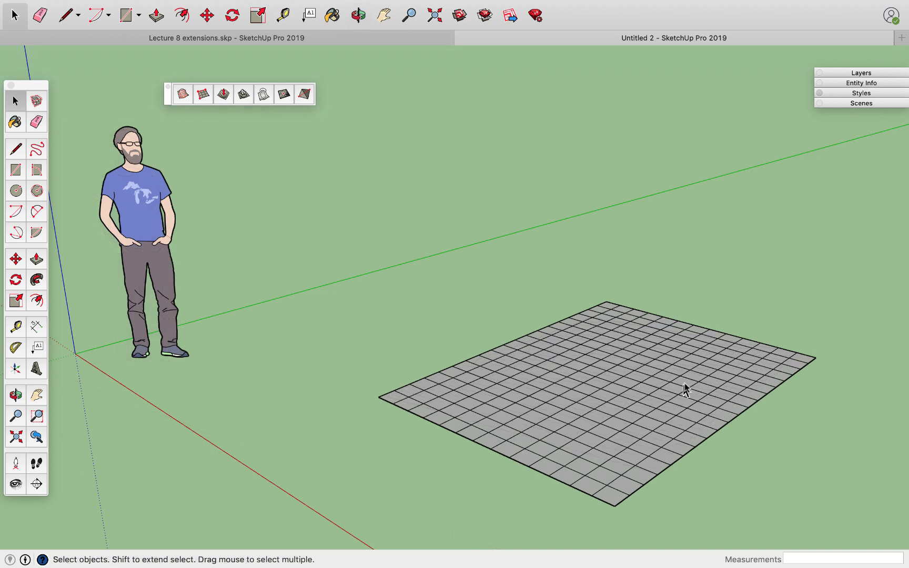
Open the grid group for editing and raise a mound at its centre with Smoove at a 2' radius.
scroll(726, 400, "up", 4)
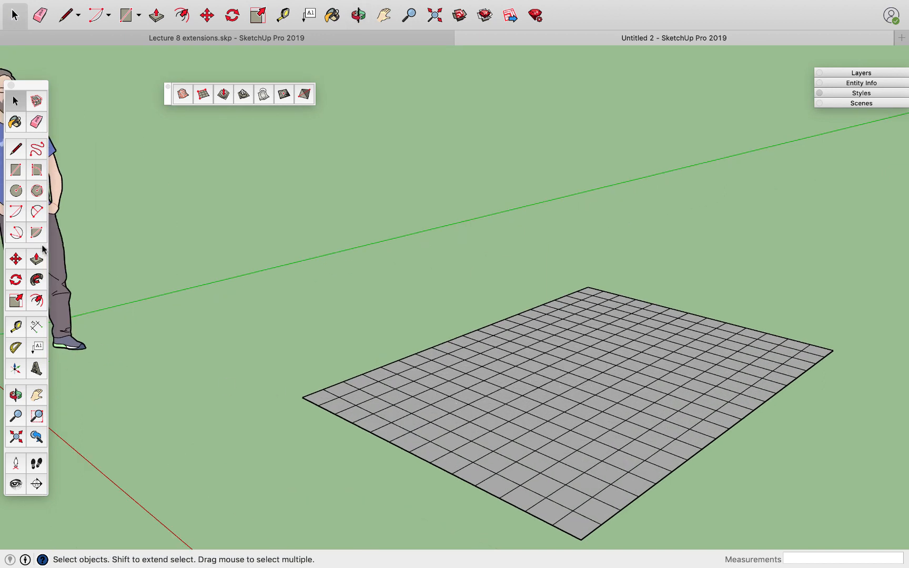
double_click(599, 364)
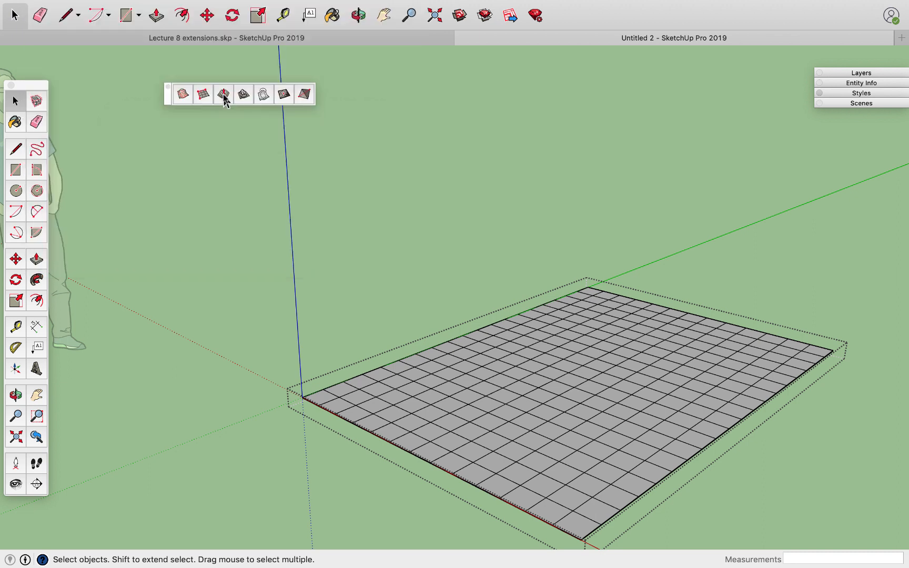
left_click(224, 94)
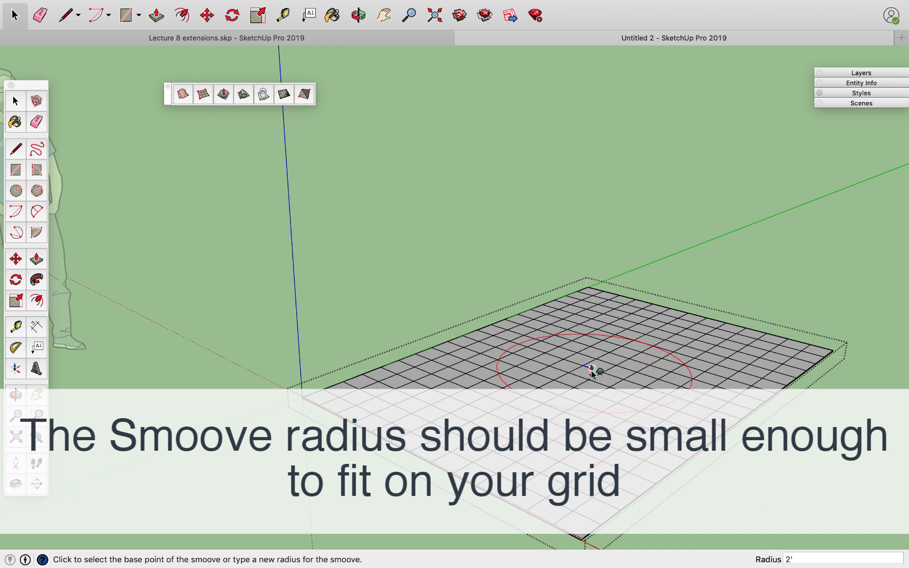
left_click(590, 373)
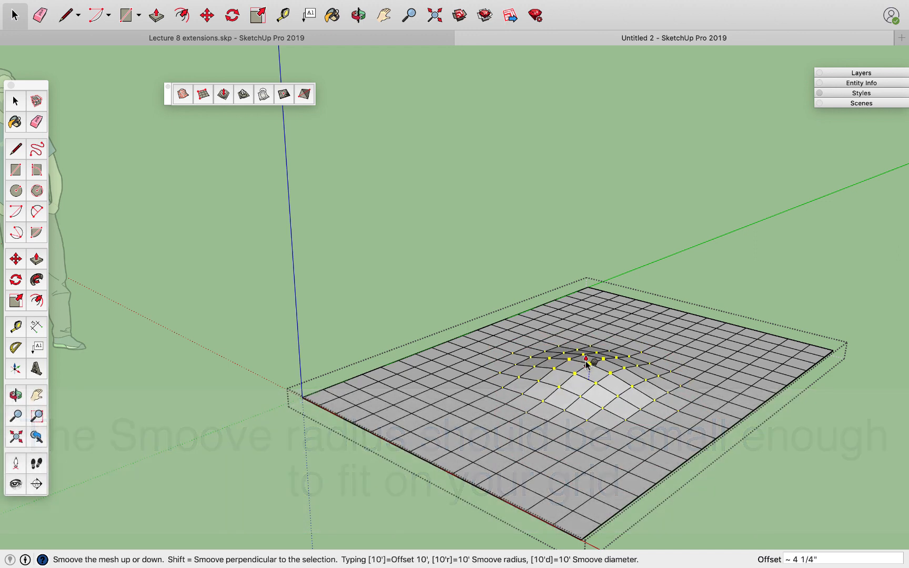
key("Escape")
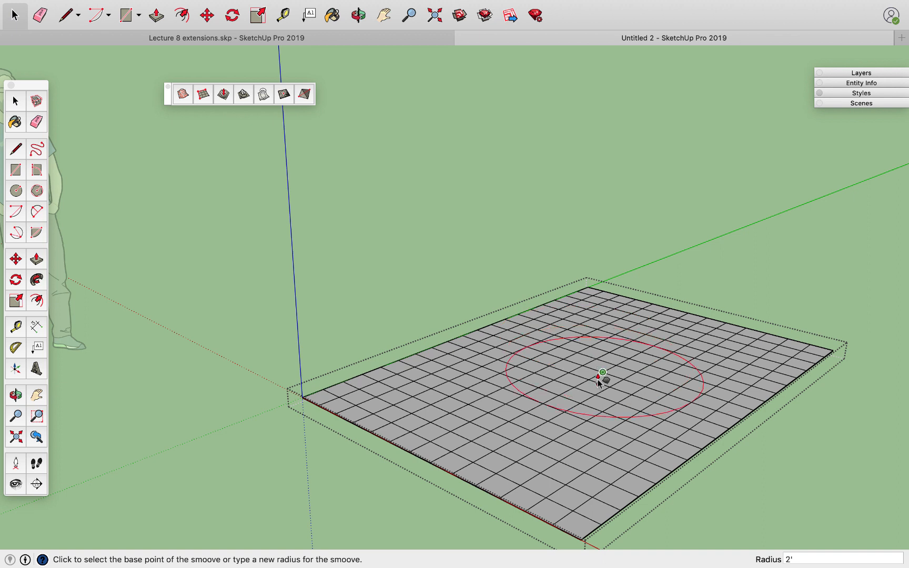
left_click(603, 374)
left_click(610, 336)
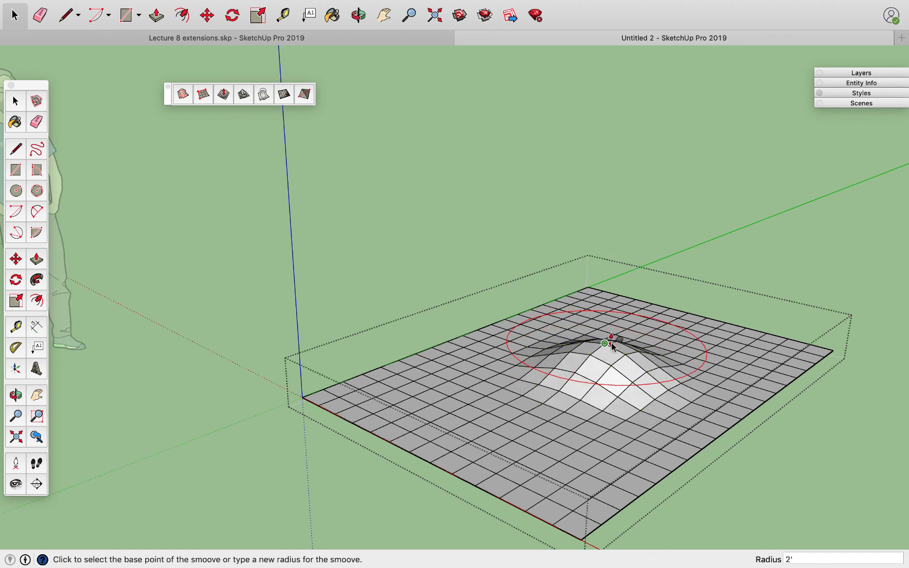
Smoove the grid's near, left and right corner areas downward with the 2' radius.
left_click(587, 476)
left_click(591, 498)
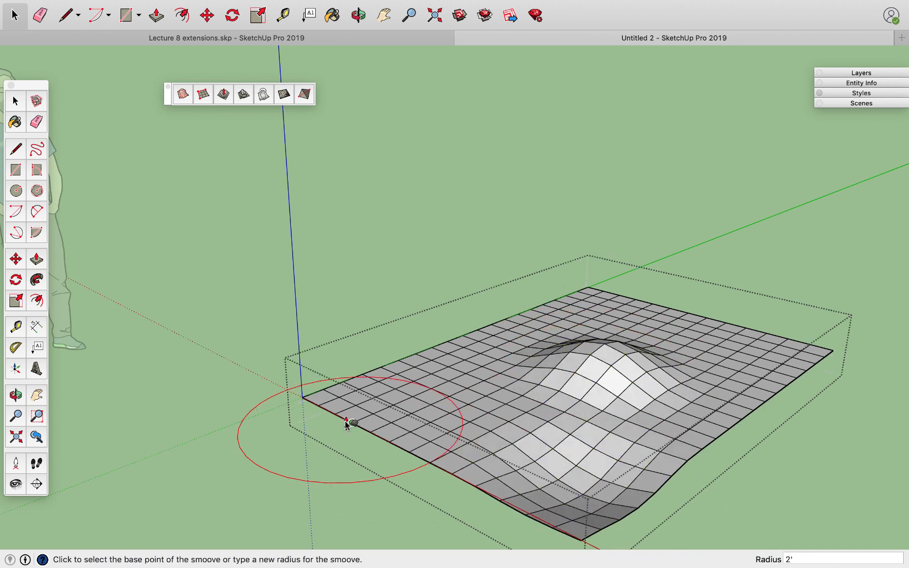
left_click(309, 400)
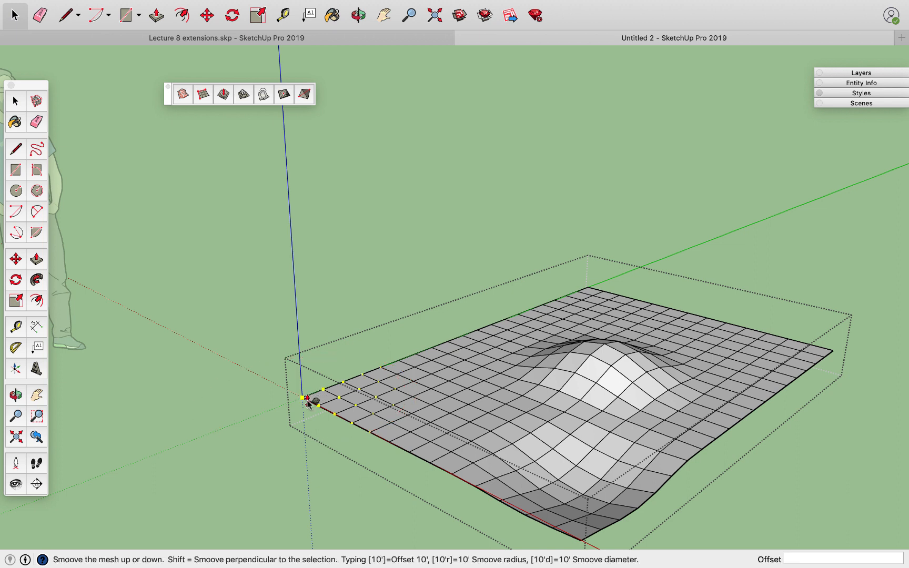
left_click(314, 442)
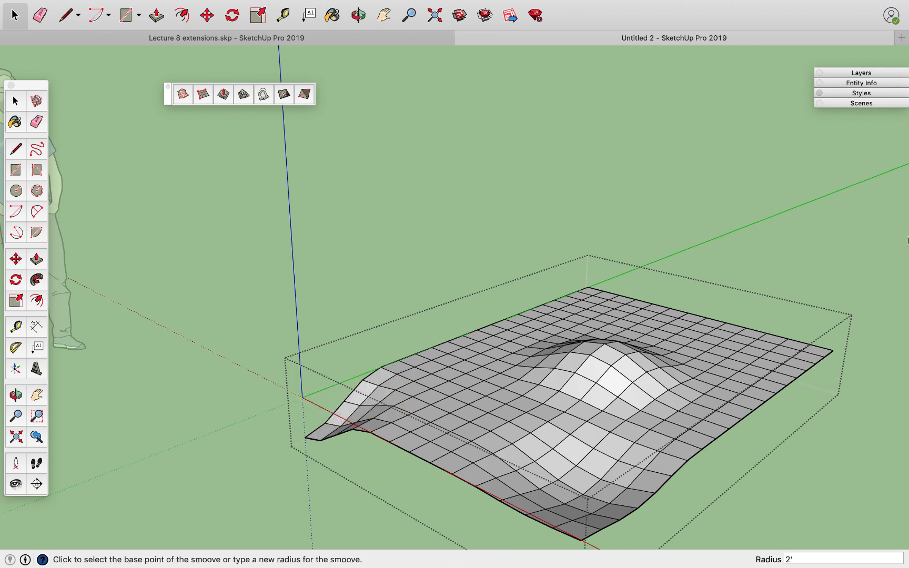
left_click(831, 356)
left_click(844, 417)
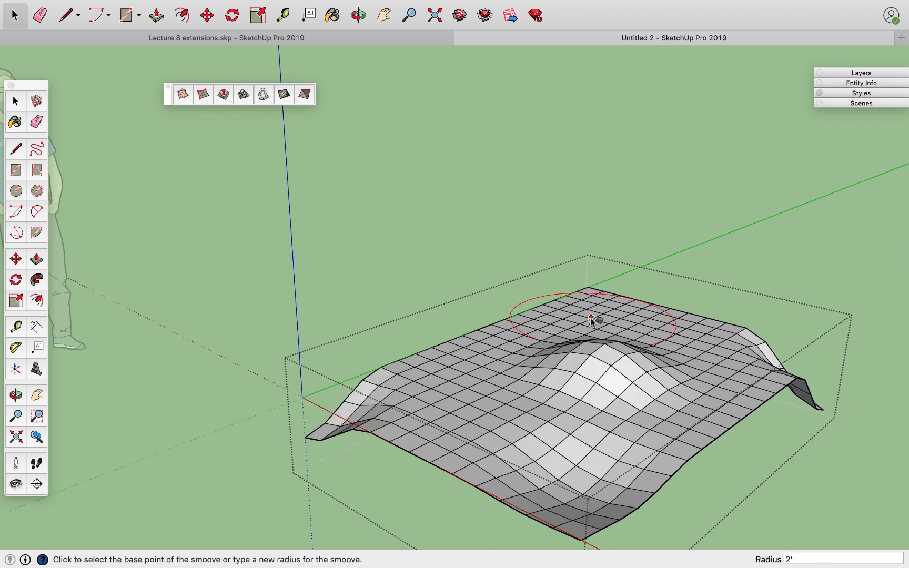
Smoove the far corner up into a peak, raise two overlapping hills around the central mound, and close the group.
left_click(587, 288)
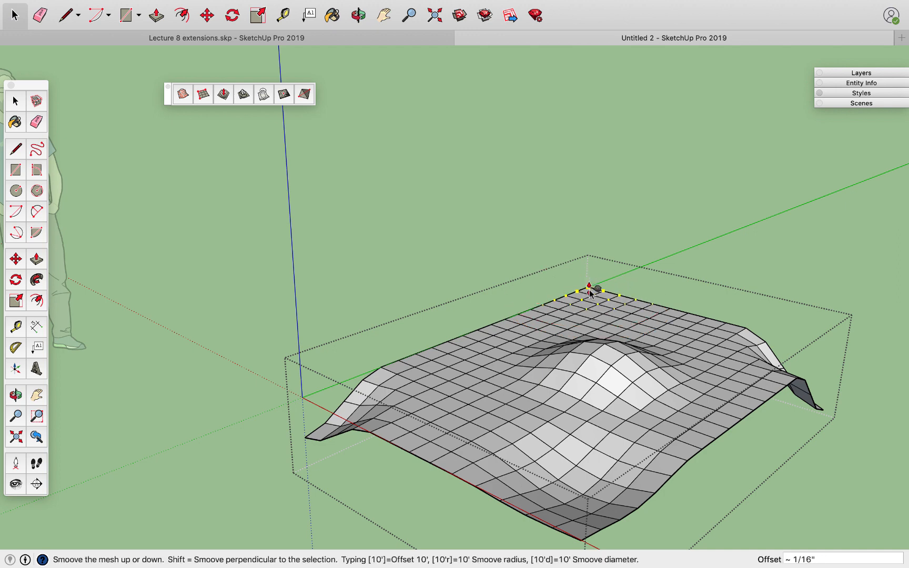
left_click(569, 232)
scroll(537, 237, "down", 4)
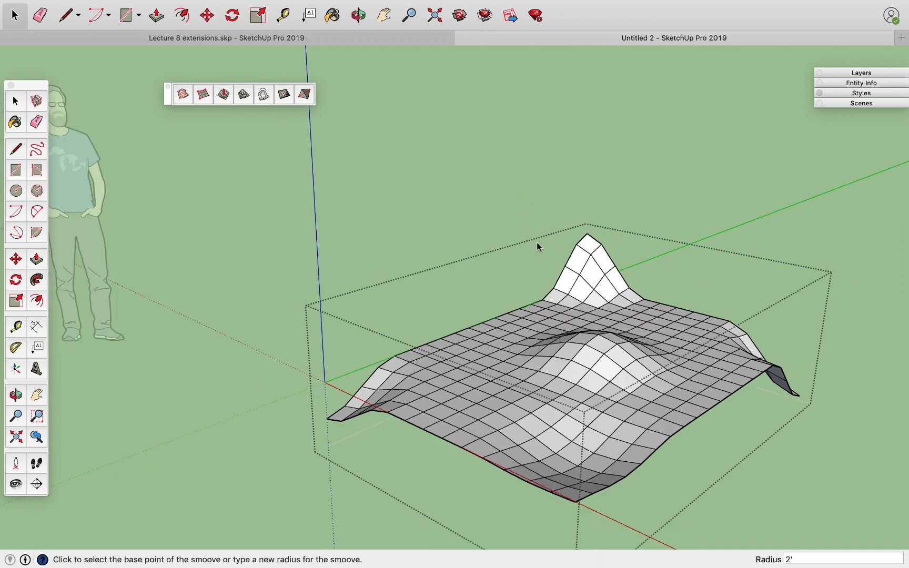
left_click(540, 360)
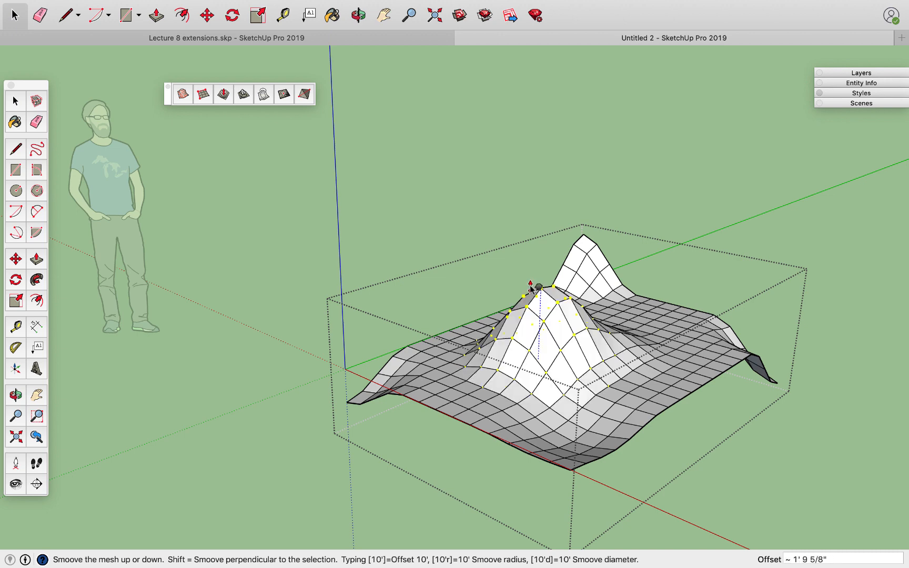
left_click(549, 284)
left_click(610, 349)
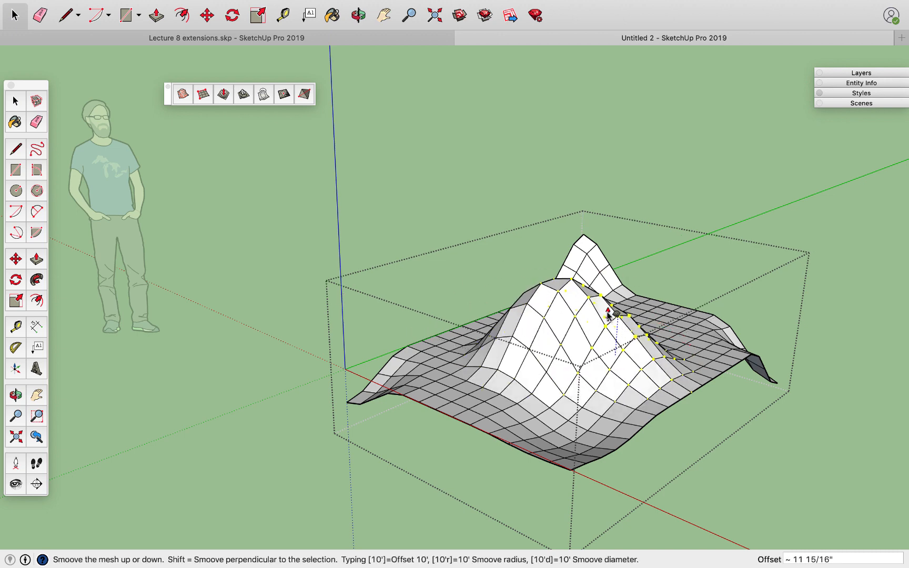
left_click(605, 316)
left_click(14, 101)
left_click(275, 279)
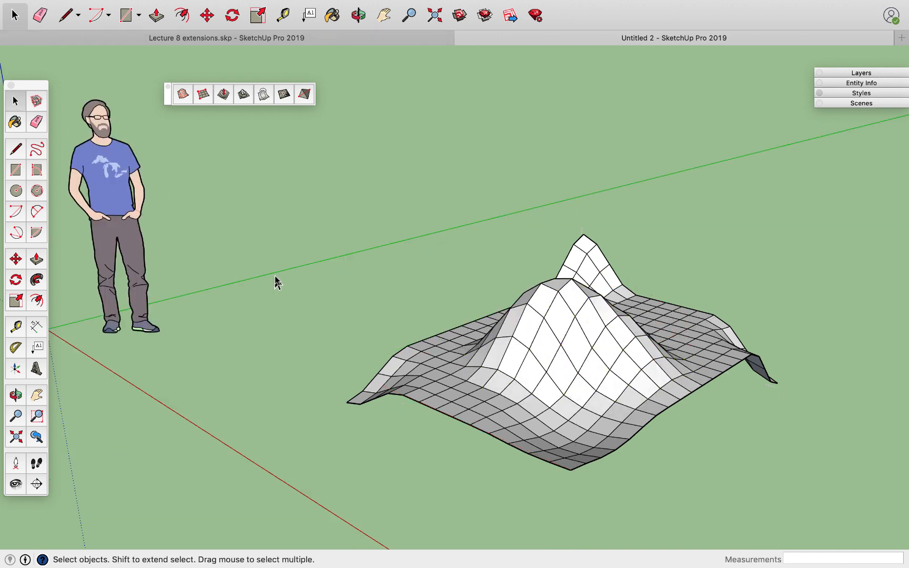
Rotate the terrain group about 90° so the mesh stands upright.
left_click(509, 348)
middle_click_drag(509, 348, 524, 310)
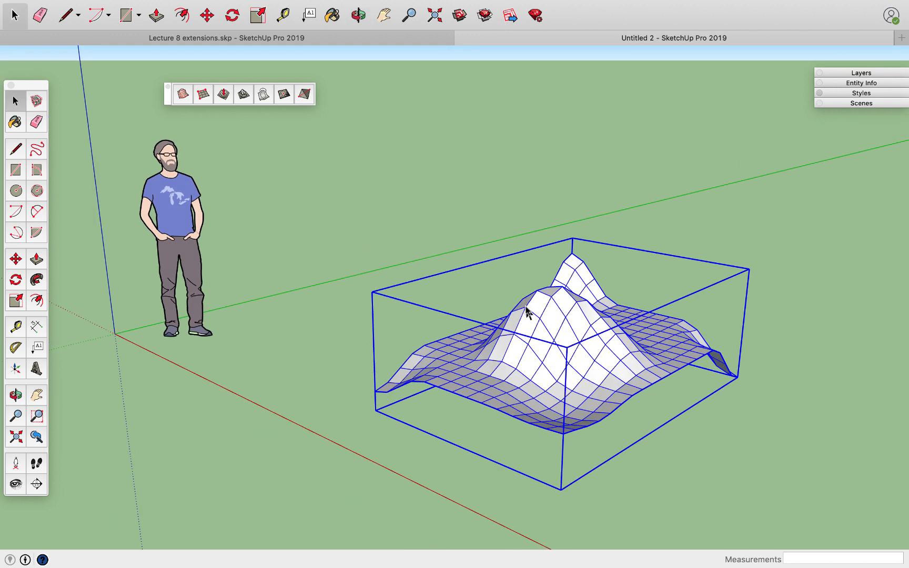
key("m")
left_click(459, 330)
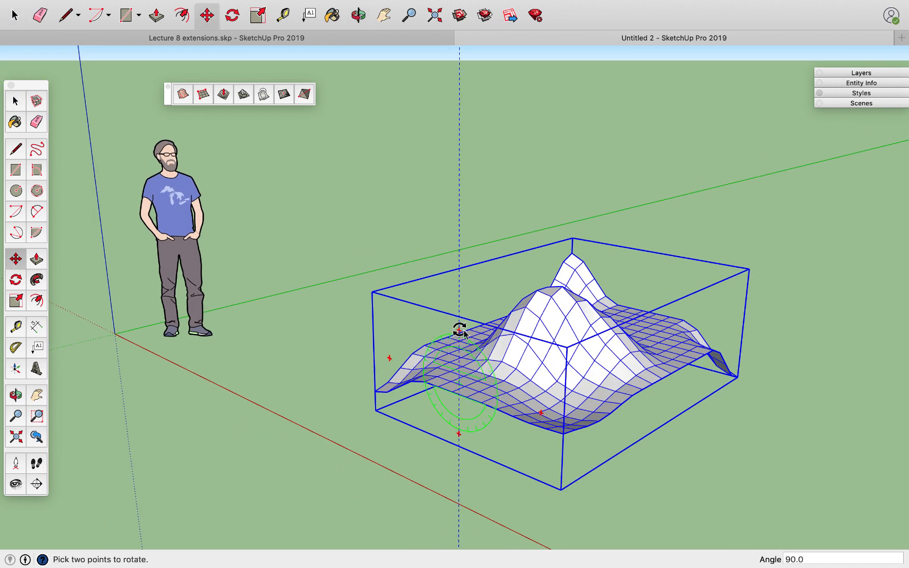
left_click(503, 397)
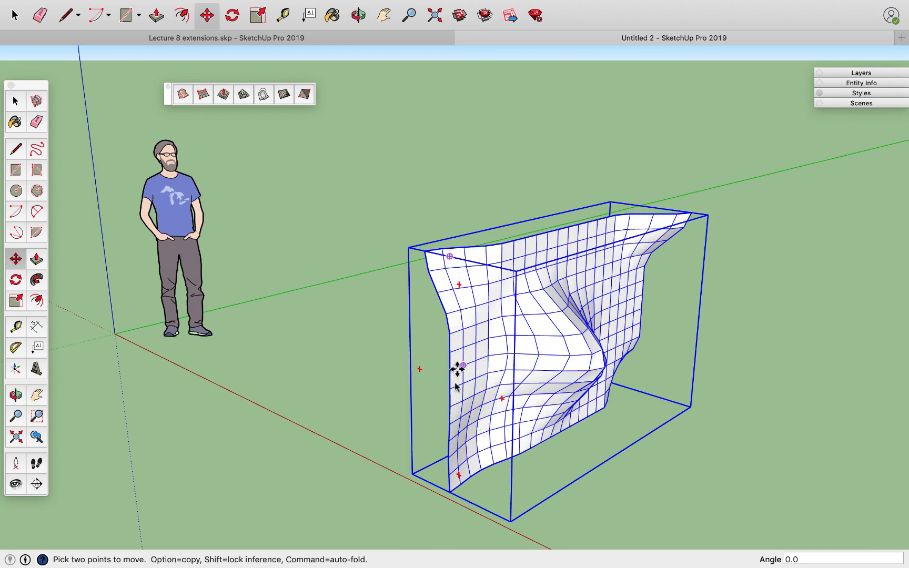
Open the upright terrain group and reshape its central bulge vertically with two Smoove passes at a 2' radius.
scroll(532, 371, "up", 4)
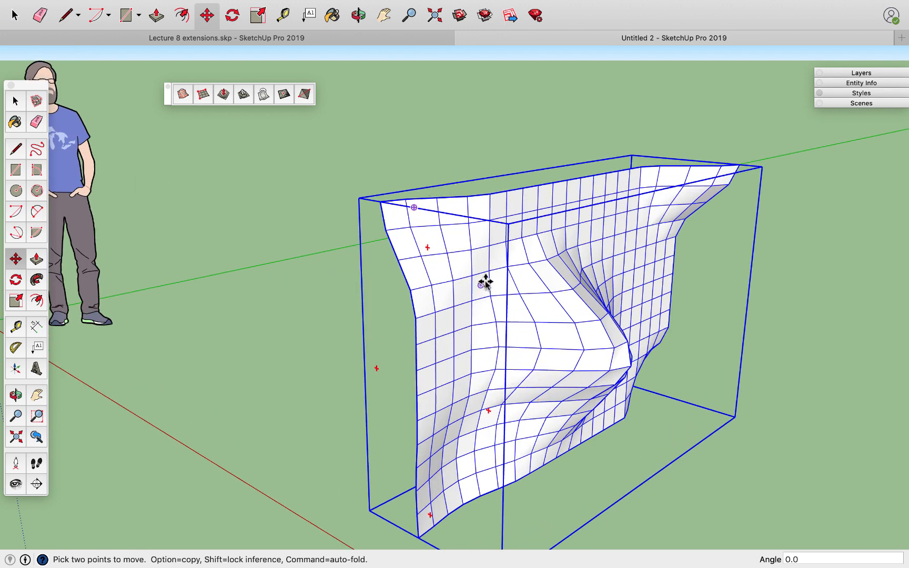
key("space")
double_click(502, 289)
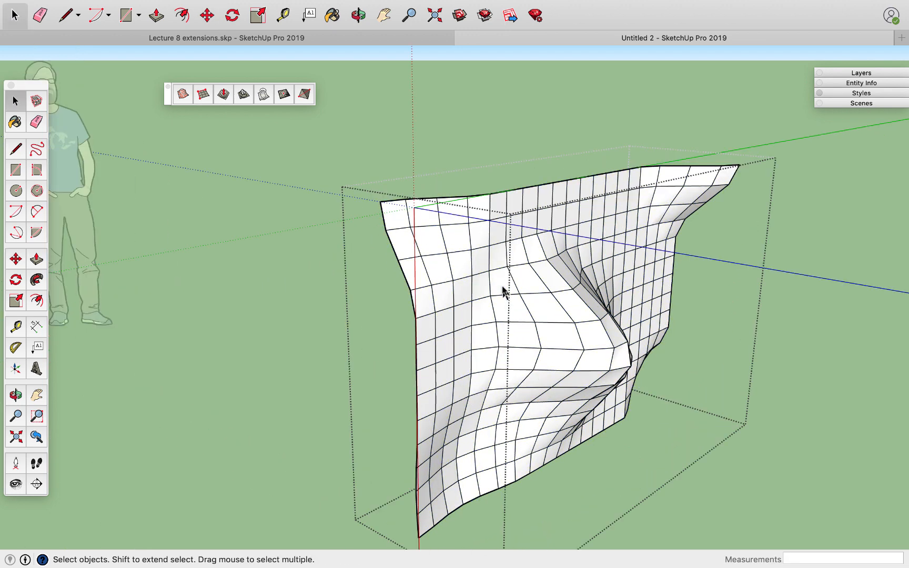
left_click(223, 94)
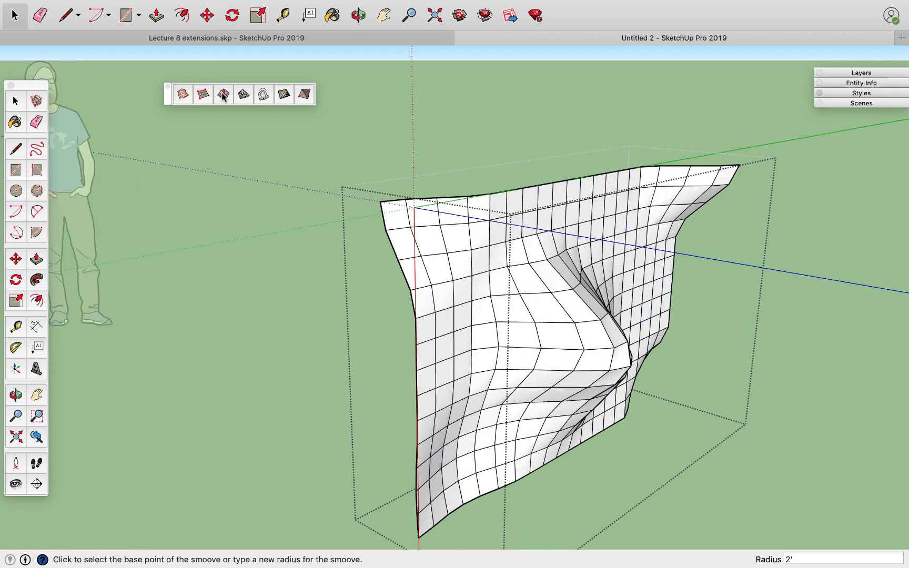
left_click(593, 373)
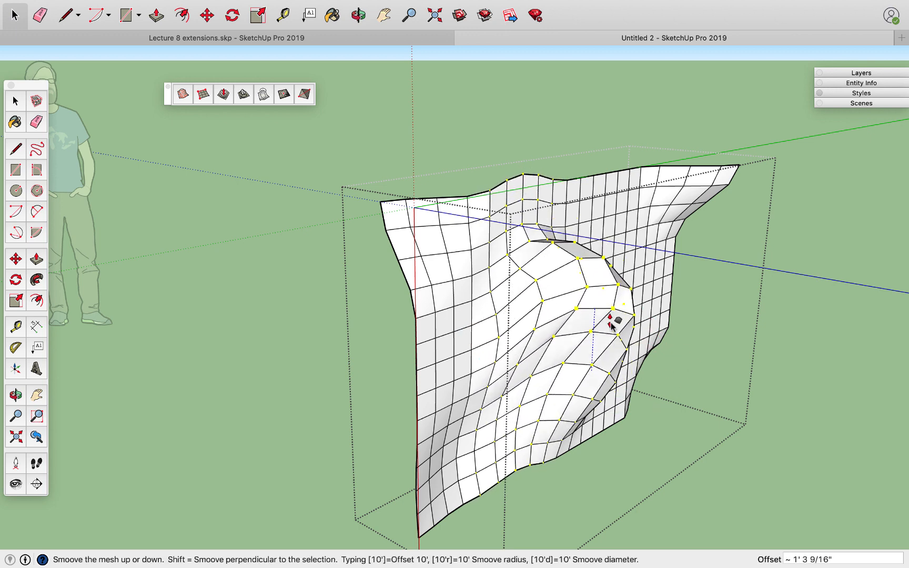
left_click(621, 389)
left_click(568, 332)
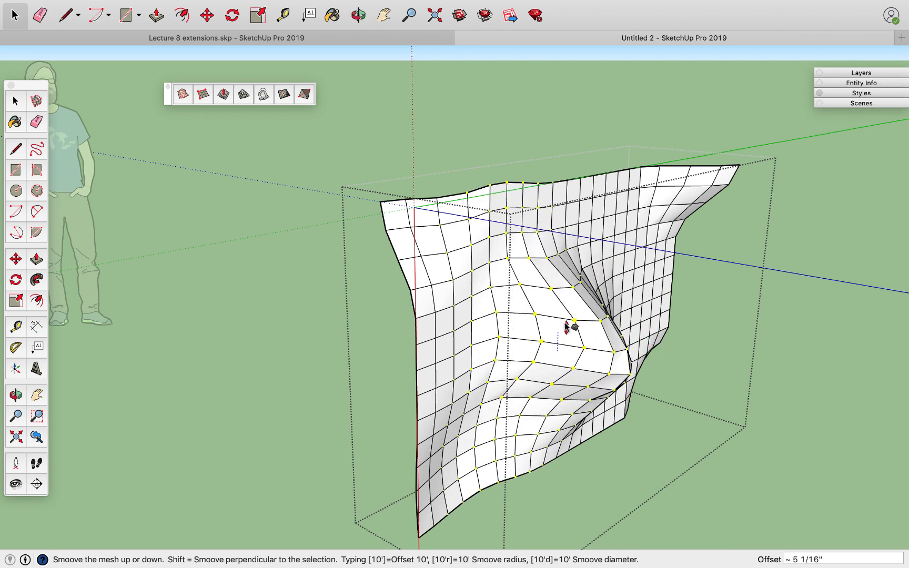
left_click(568, 323)
Smoove the upright mesh's near side and far end upward, with a dip pulled down between them.
left_click(492, 326)
left_click(475, 237)
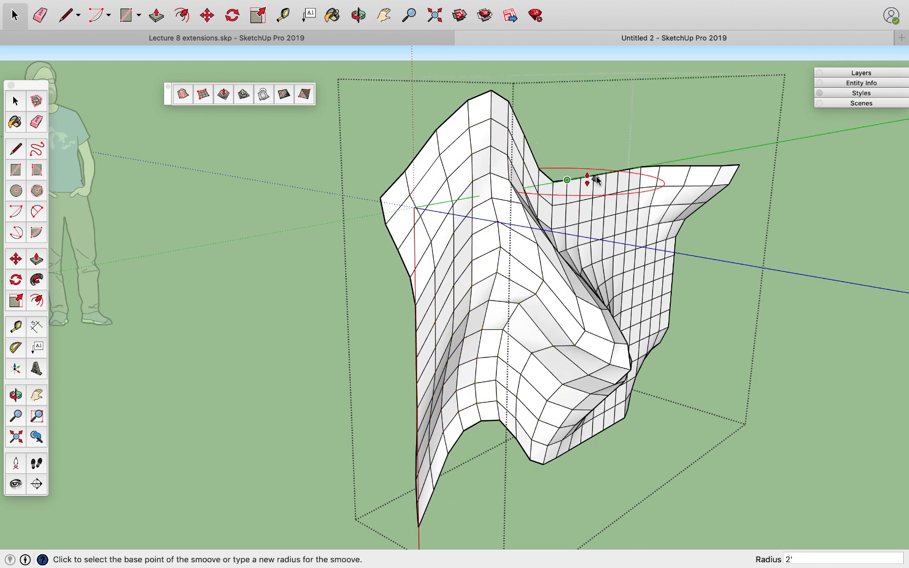
left_click(622, 240)
left_click(627, 284)
left_click(669, 208)
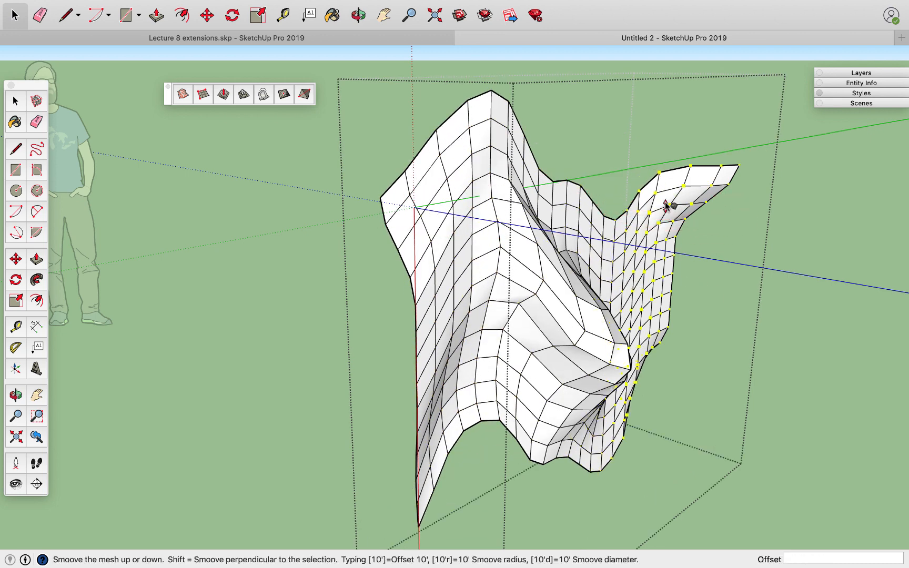
left_click(670, 150)
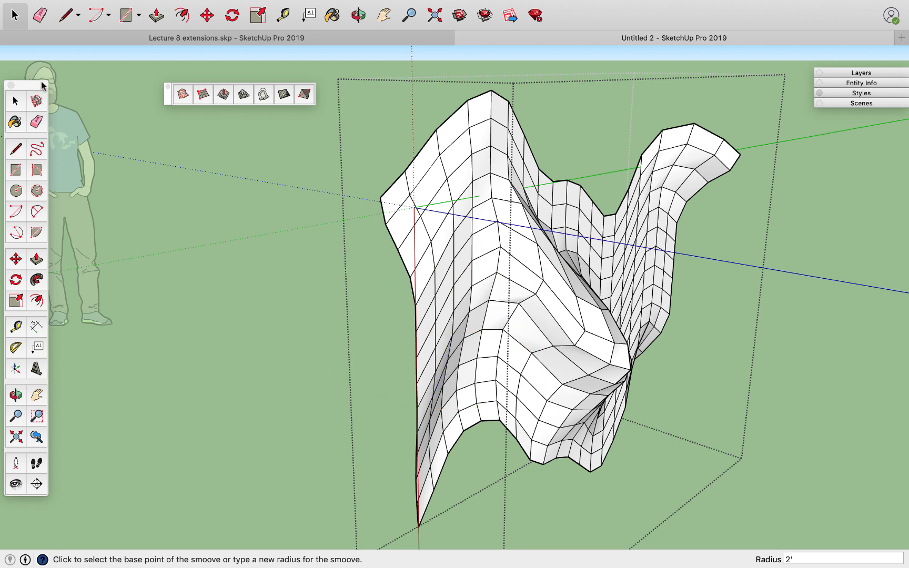
Soften and smooth all the mesh's edges with Soften coplanar enabled and a 105-degree angle between normals, and close the group.
left_click(16, 101)
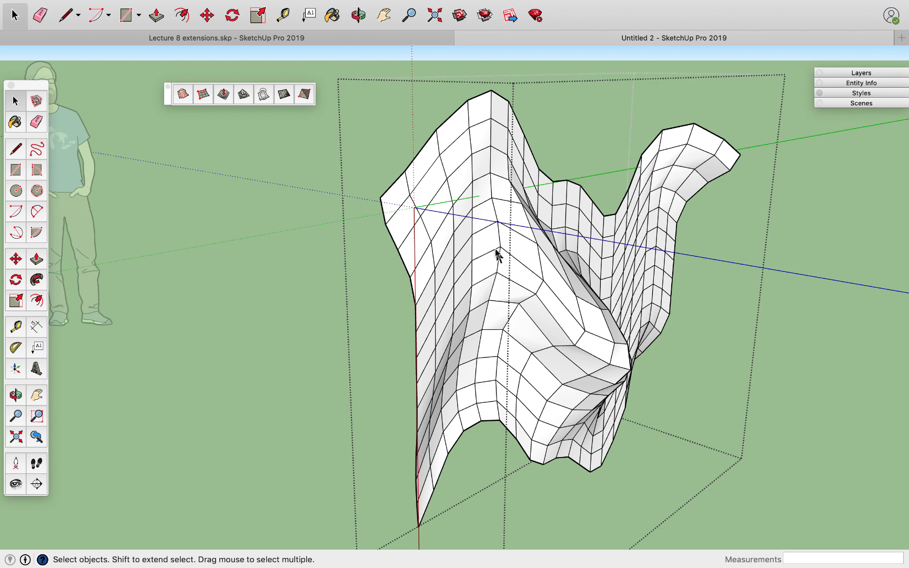
triple_click(489, 247)
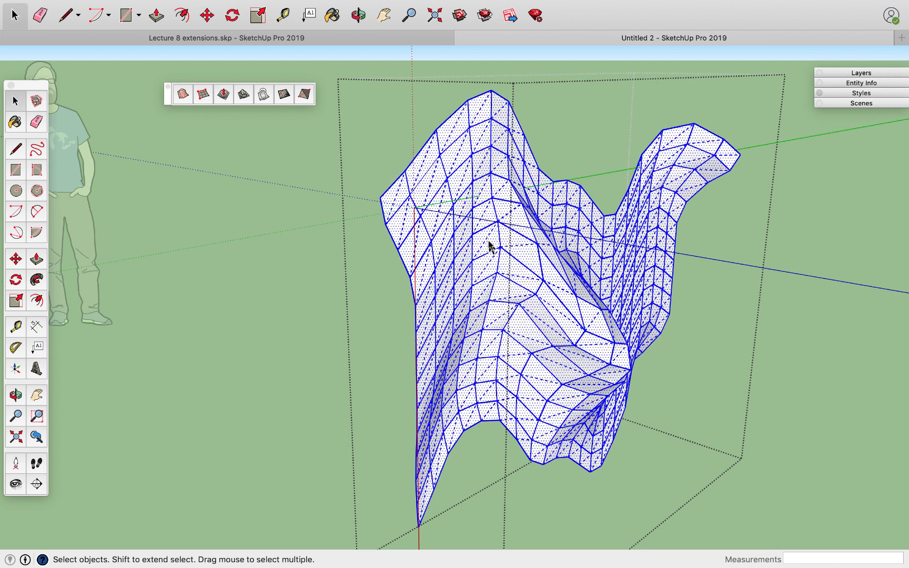
right_click(489, 259)
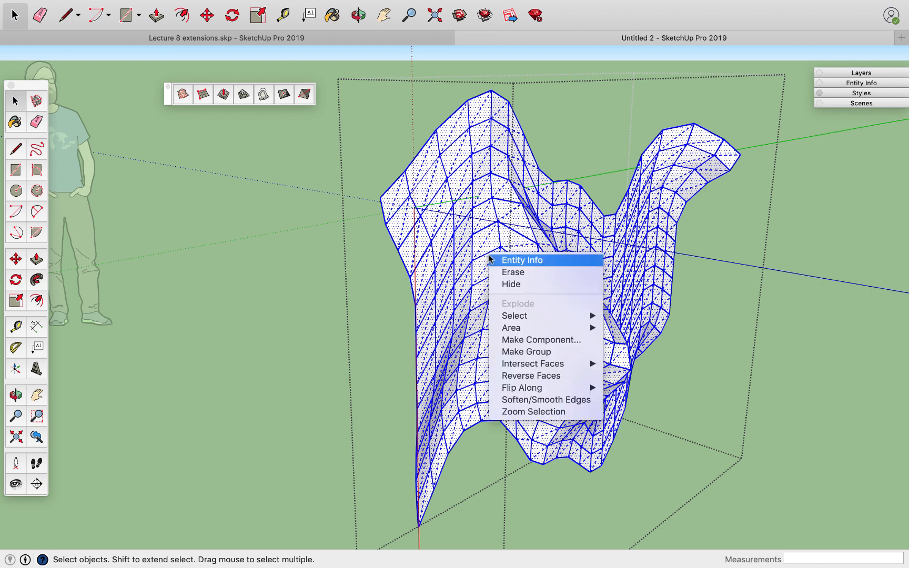
left_click(533, 401)
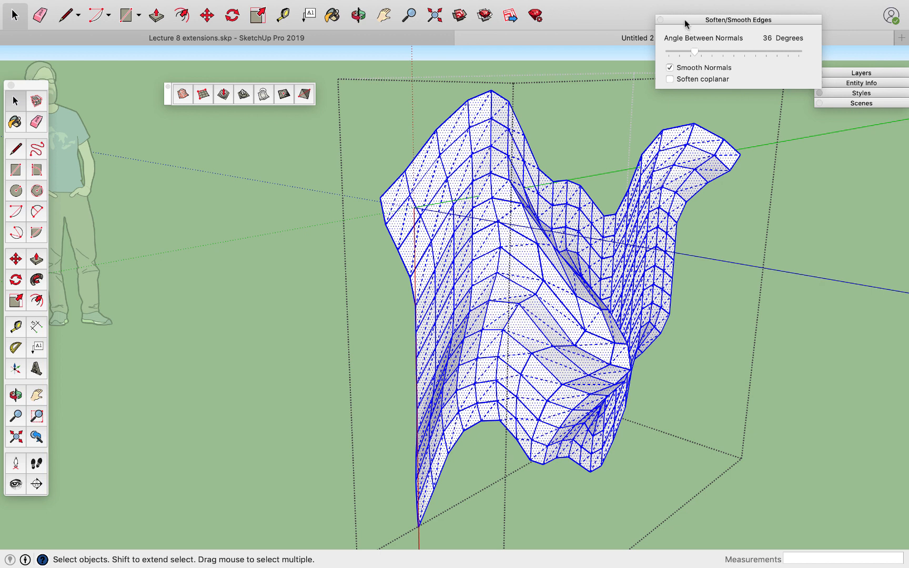
left_click_drag(685, 21, 759, 131)
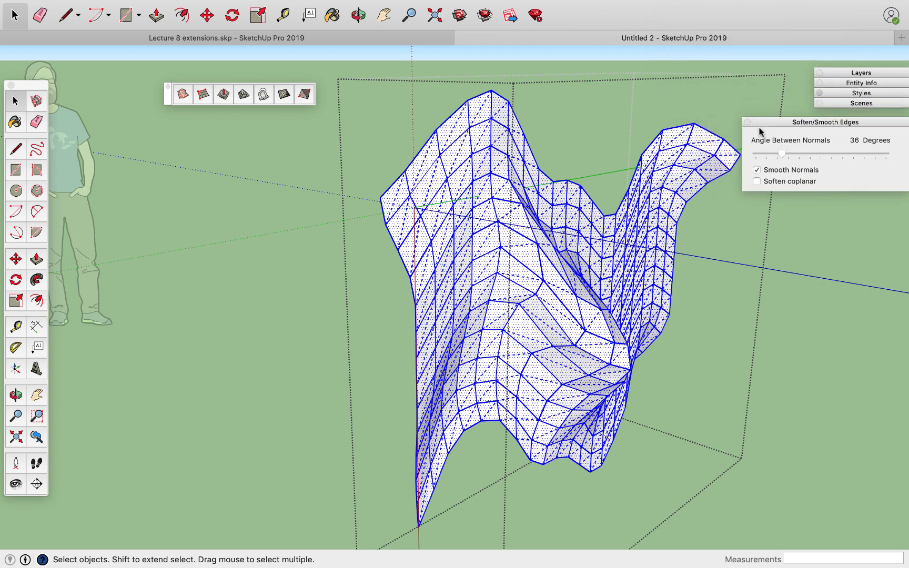
left_click(756, 182)
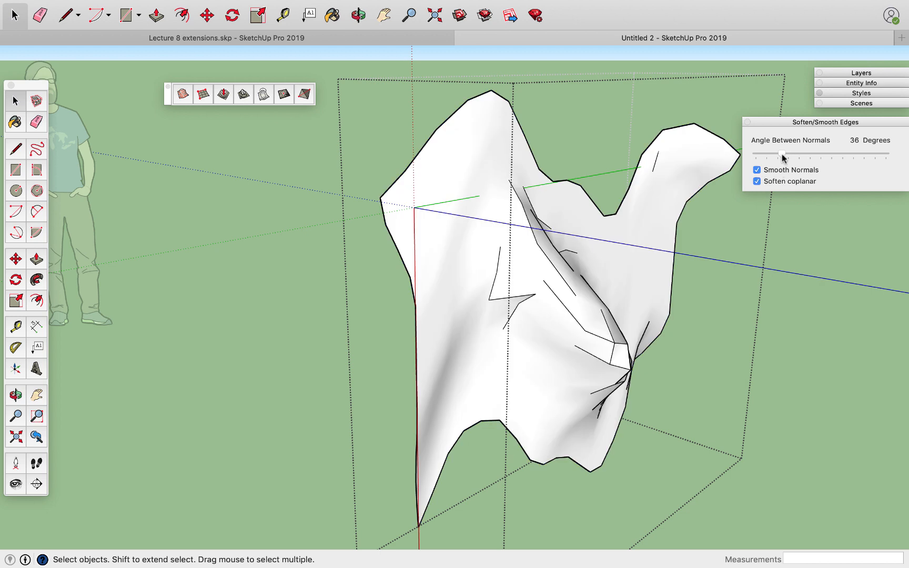
left_click_drag(783, 155, 825, 154)
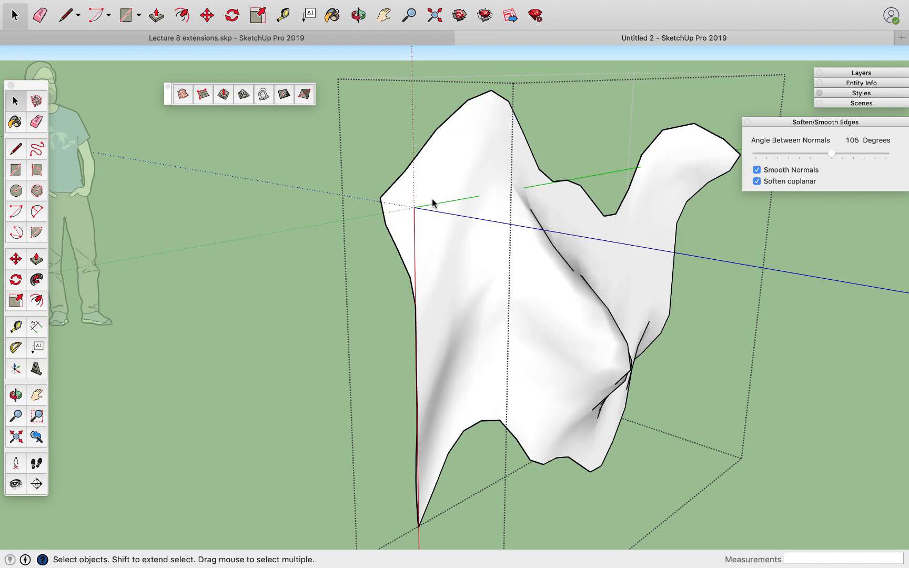
left_click(312, 193)
middle_click_drag(351, 255, 265, 267)
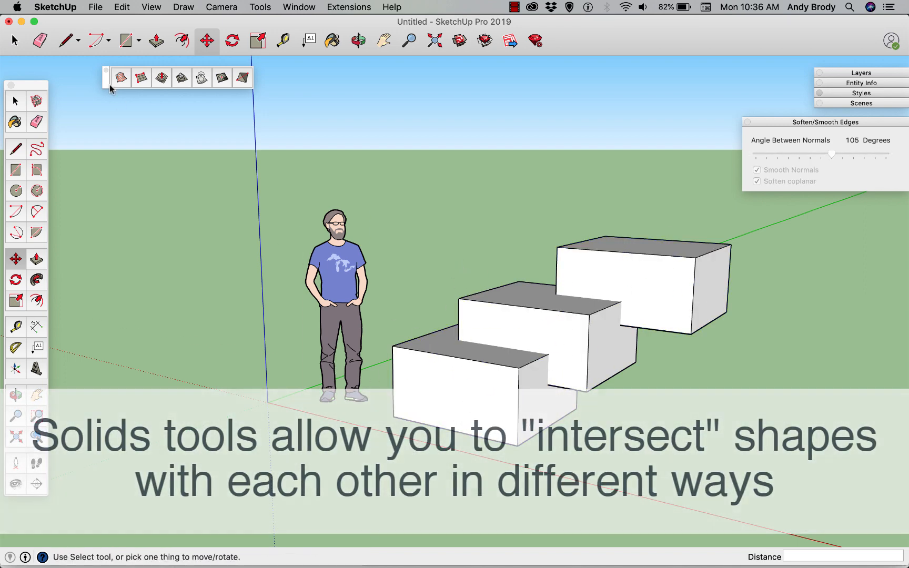
Select the three overlapping boxes together and merge them into one solid with the Union solid tool.
left_click(13, 40)
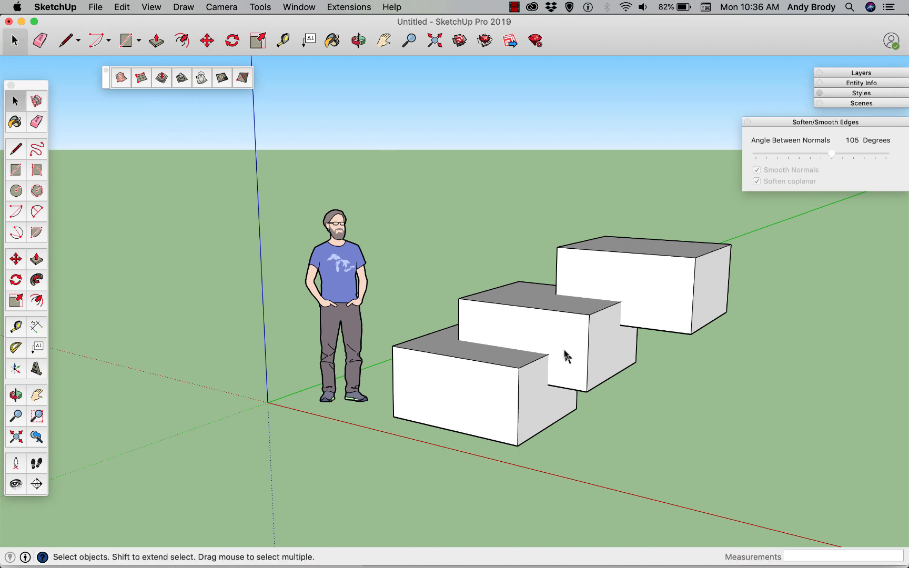
left_click(578, 378)
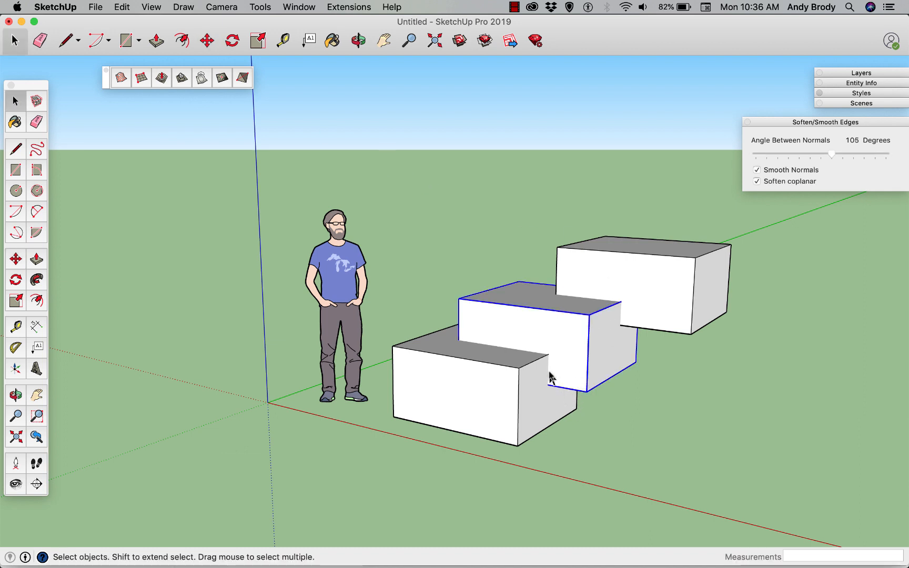
scroll(549, 377, "up", 10)
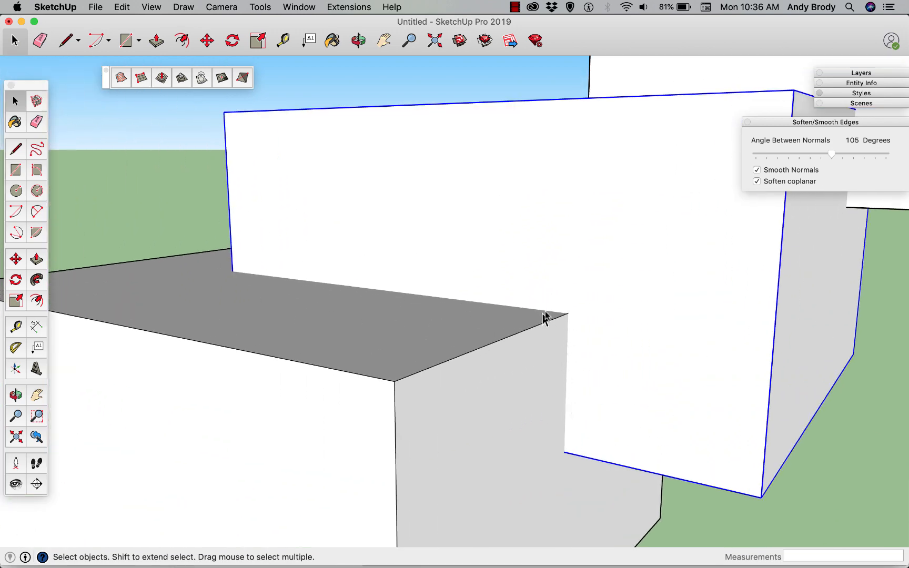
scroll(570, 348, "down", 10)
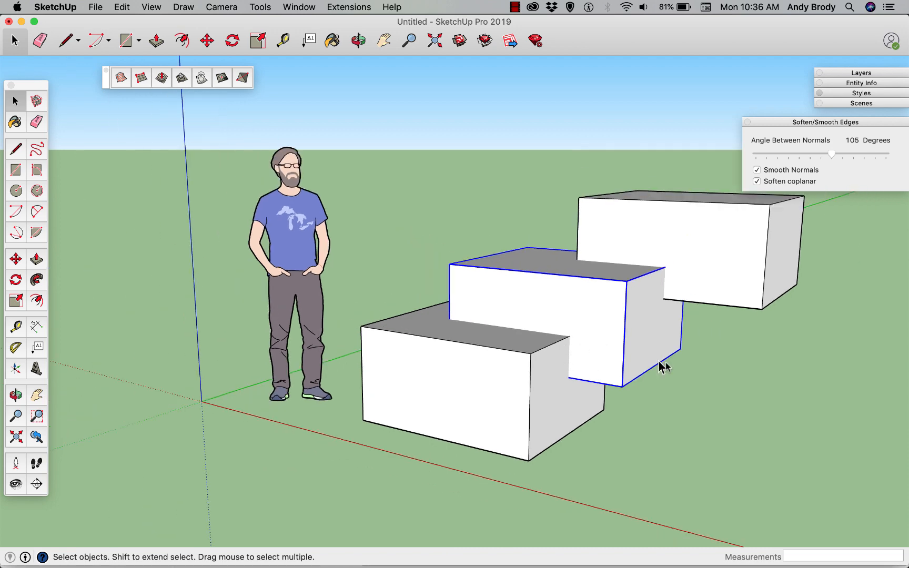
left_click(716, 389)
left_click_drag(739, 435, 474, 208)
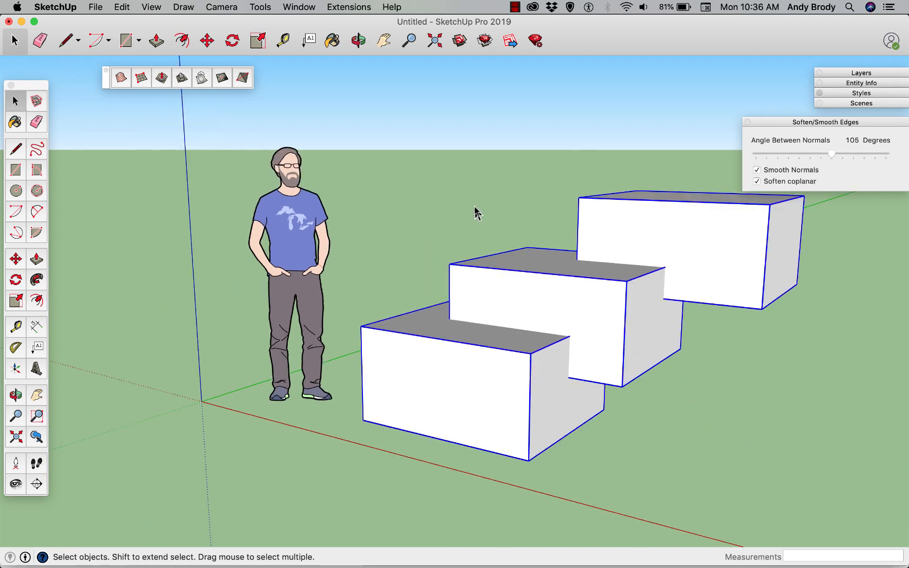
mouse_move(535, 322)
middle_mouse_down()
mouse_move(575, 297)
mouse_move(537, 327)
middle_mouse_up()
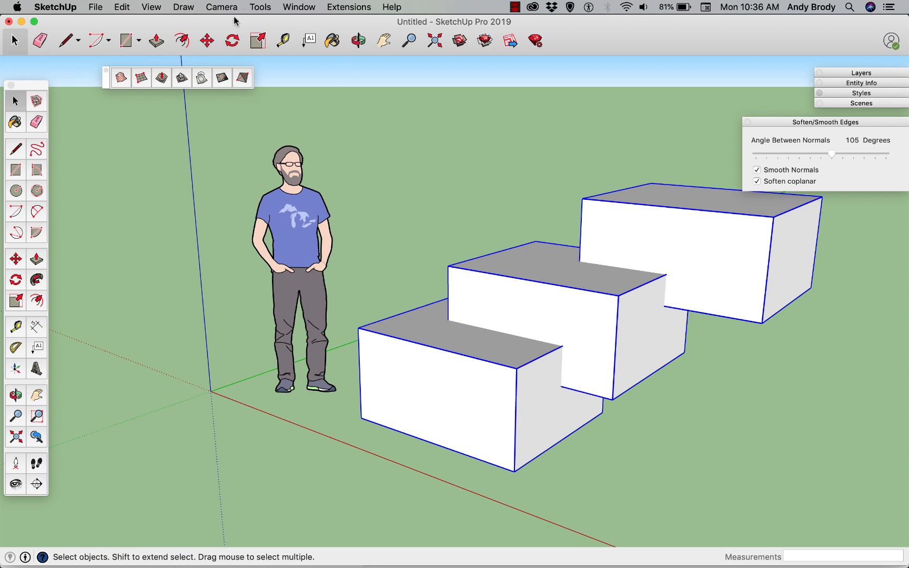
left_click(261, 6)
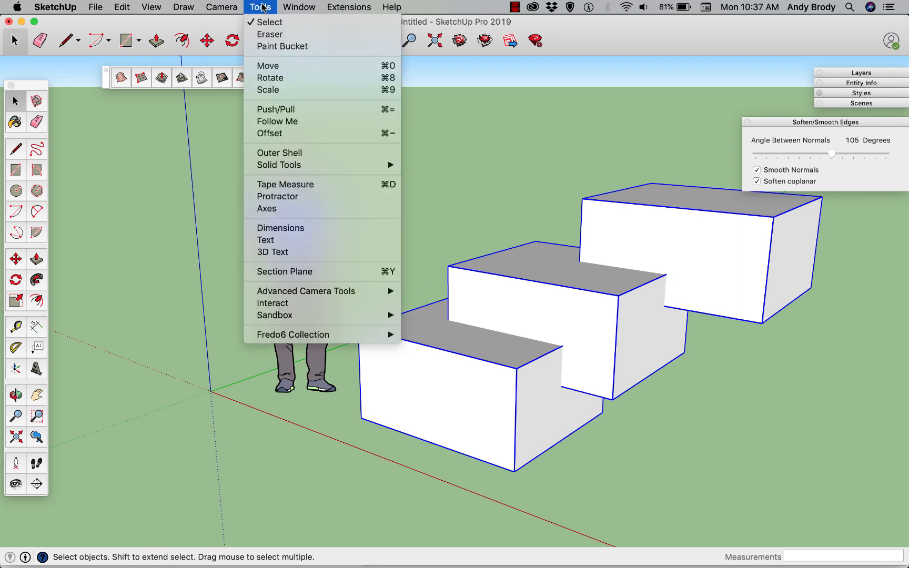
mouse_move(318, 167)
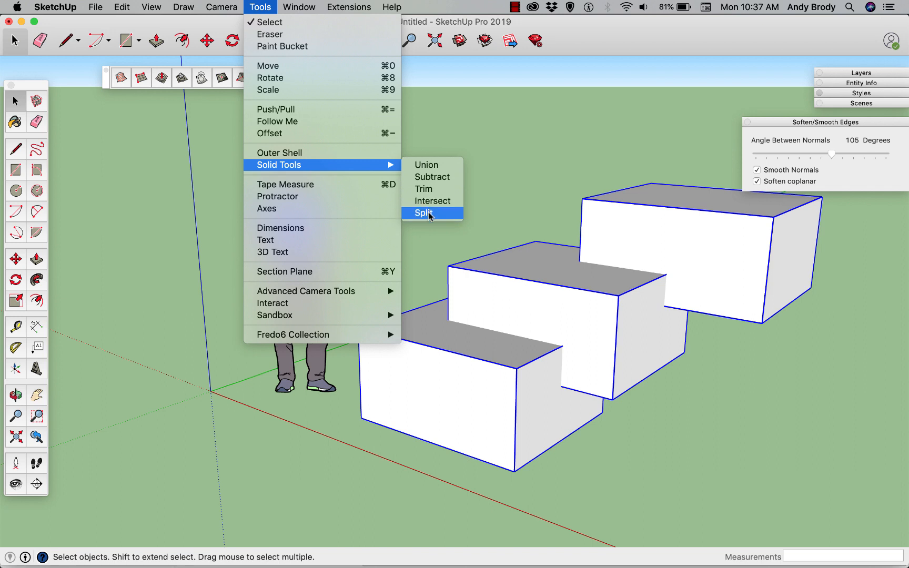
left_click(425, 165)
scroll(597, 303, "down", 3)
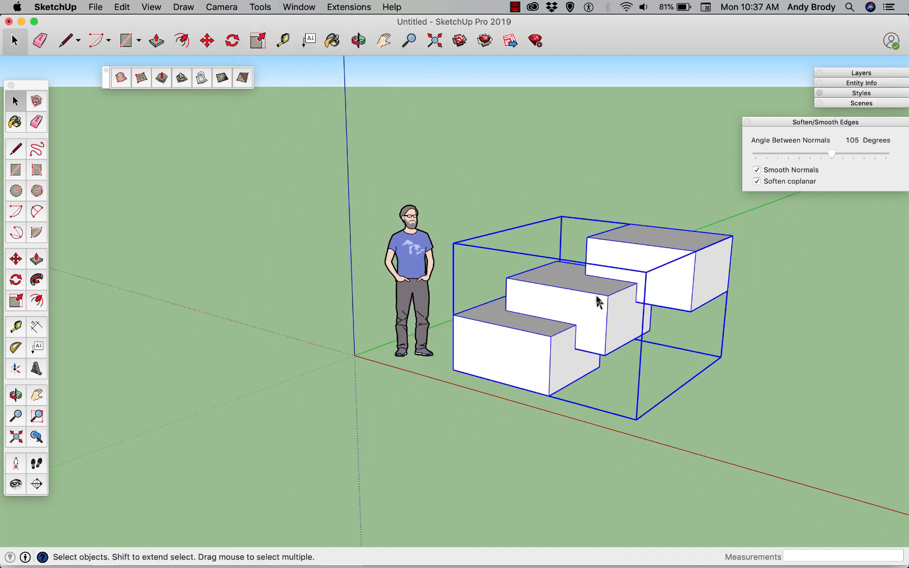
Move the merged box solid a short distance across the ground.
key("m")
left_click(562, 423)
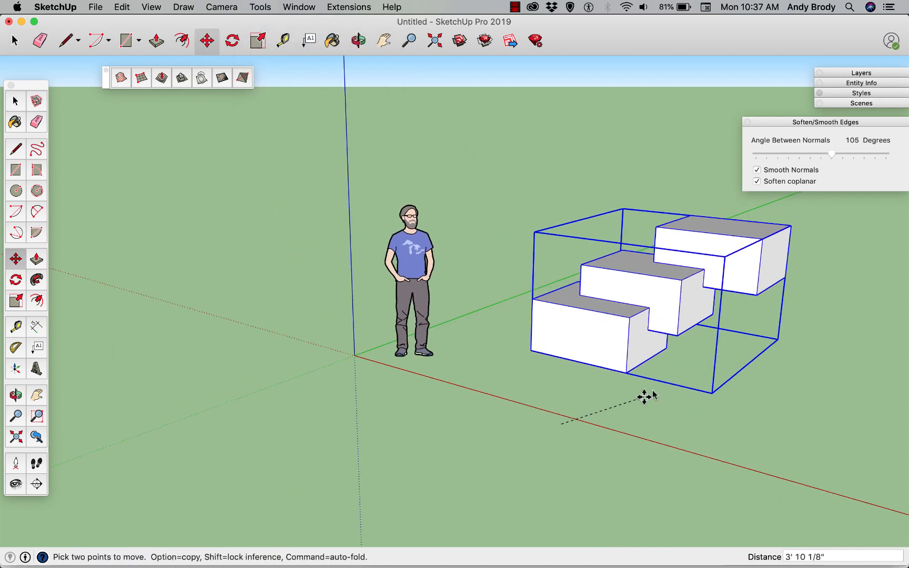
left_click(588, 405)
key("space")
Open the merged solid for editing and delete the middle box's front face to inspect the interior.
double_click(594, 363)
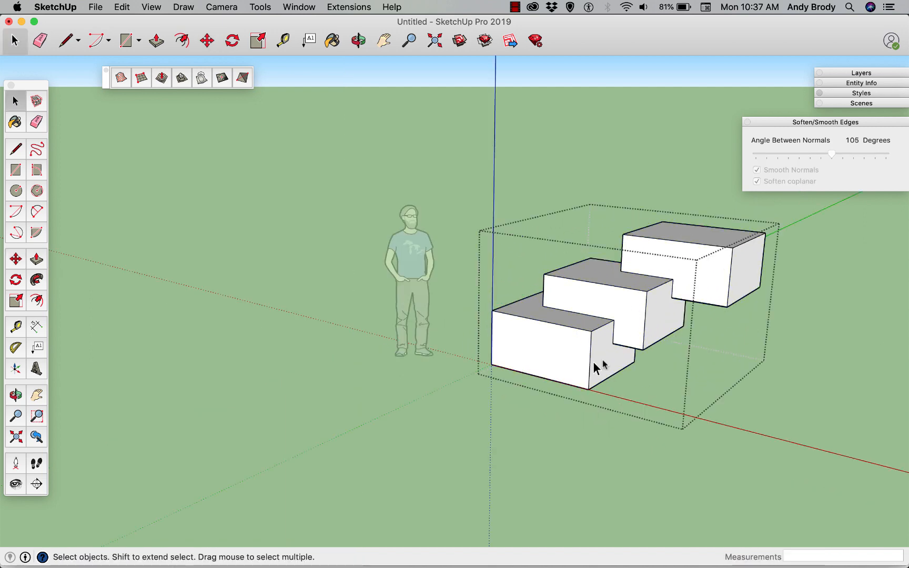
scroll(600, 363, "up", 3)
left_click(620, 332)
key("Delete")
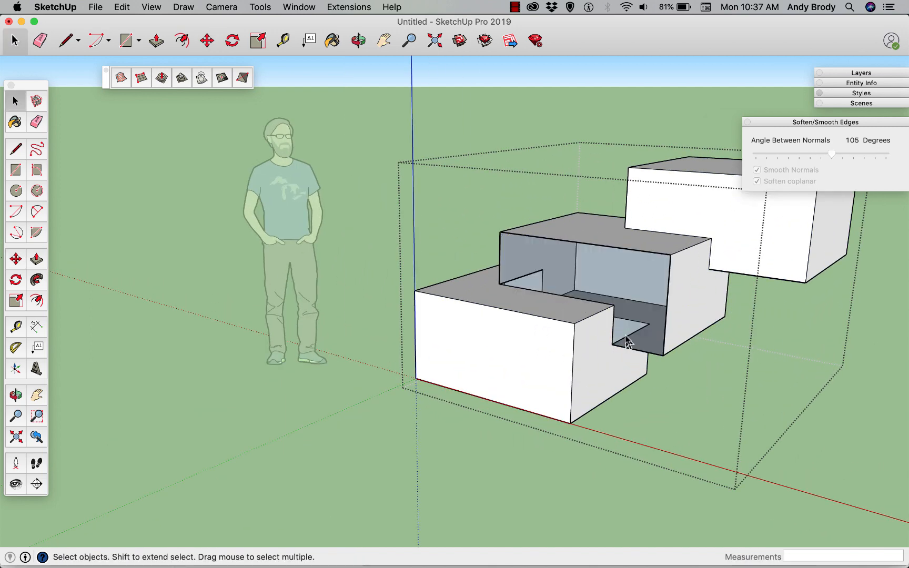
scroll(626, 341, "up", 5)
middle_click_drag(631, 331, 530, 362)
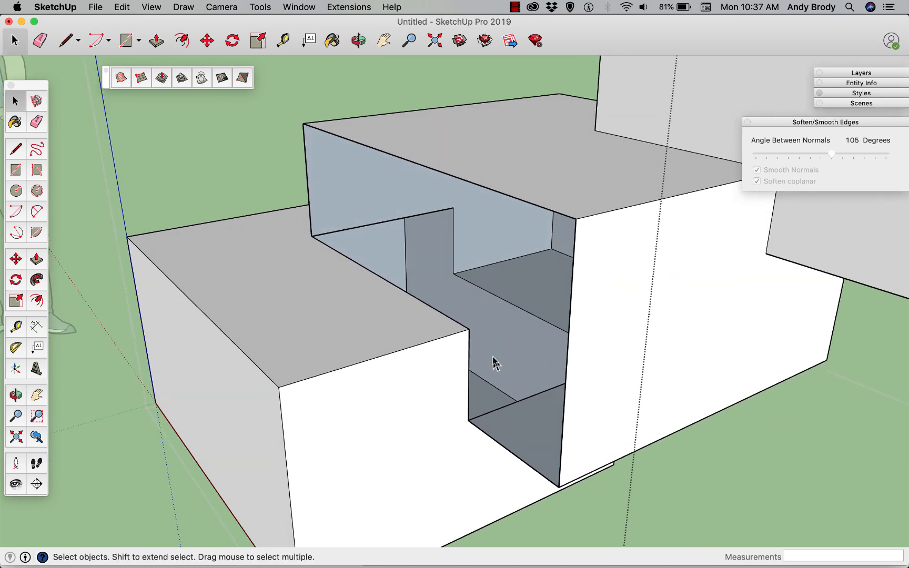
Undo the deletion of the middle box's front face and close the merged solid.
key("super+z")
scroll(497, 362, "down", 5)
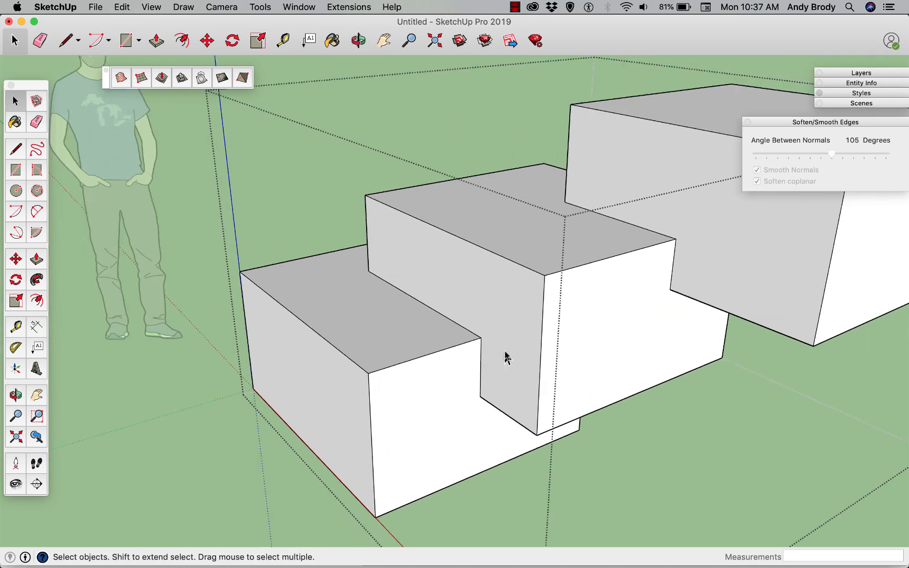
middle_click_drag(504, 357, 620, 336)
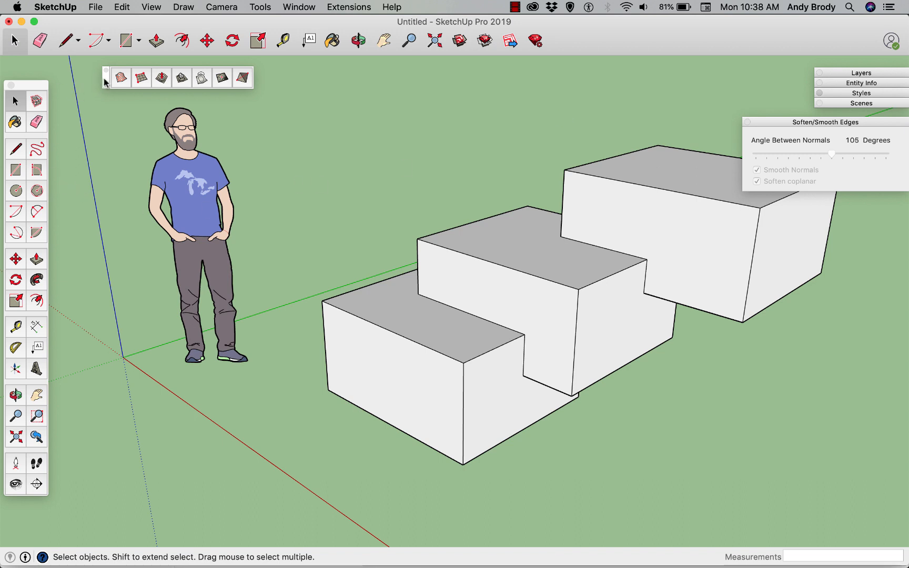
Close the Sandbox tool palette and the Soften/Smooth Edges window.
mouse_move(104, 78)
left_mouse_down()
mouse_move(105, 90)
mouse_move(97, 82)
left_mouse_up()
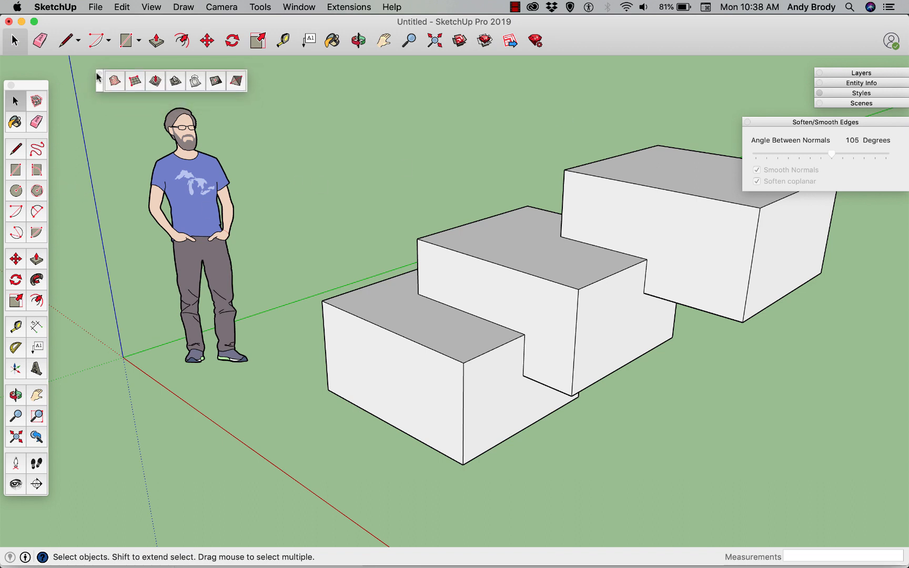
left_click(98, 77)
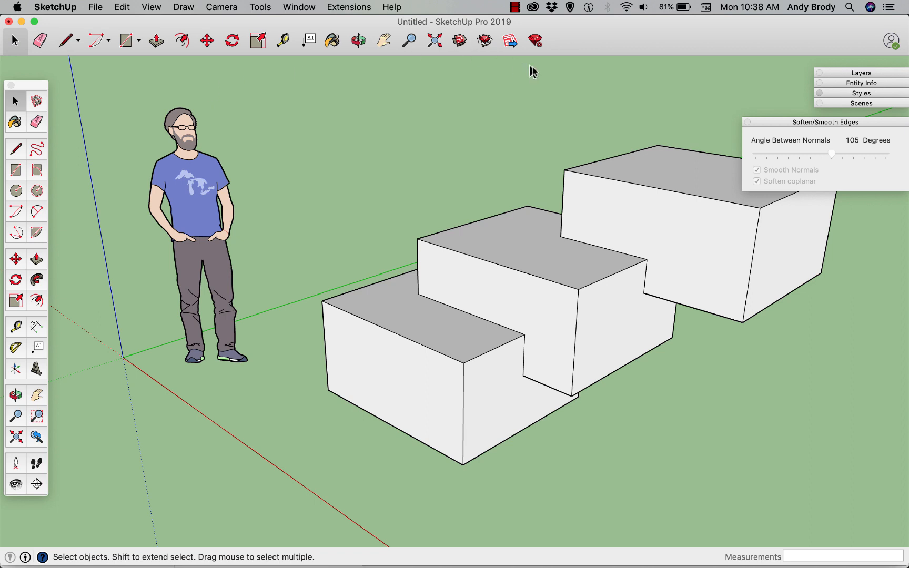
left_click(747, 122)
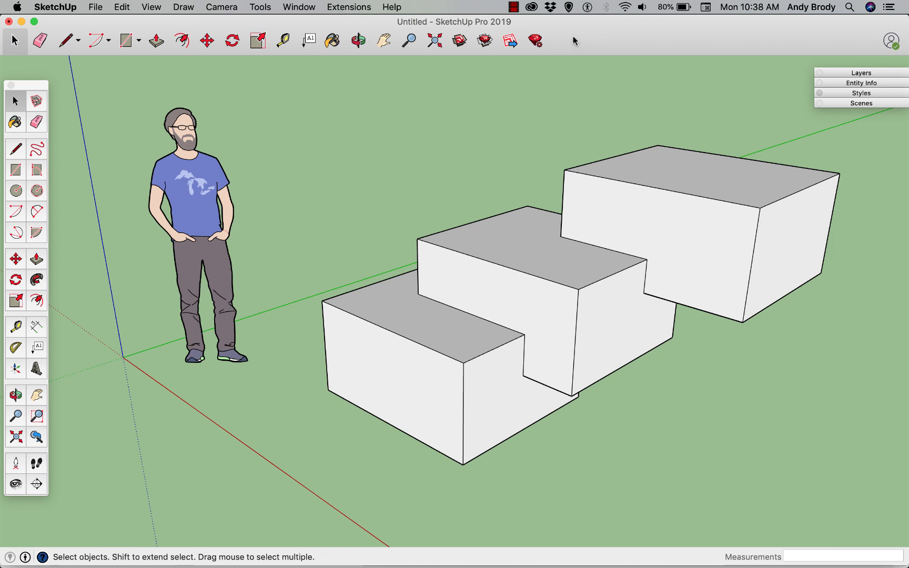
left_click(149, 7)
mouse_move(164, 52)
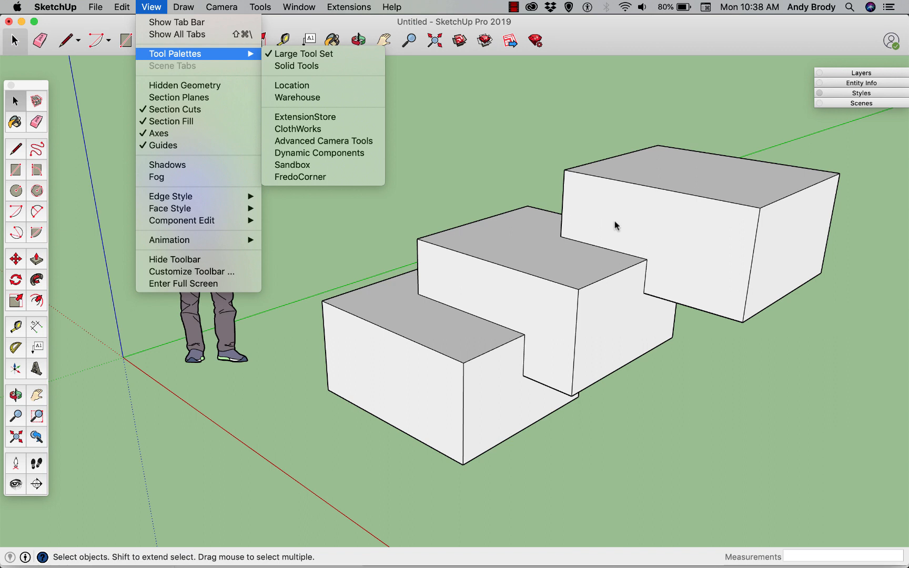
left_click(582, 268)
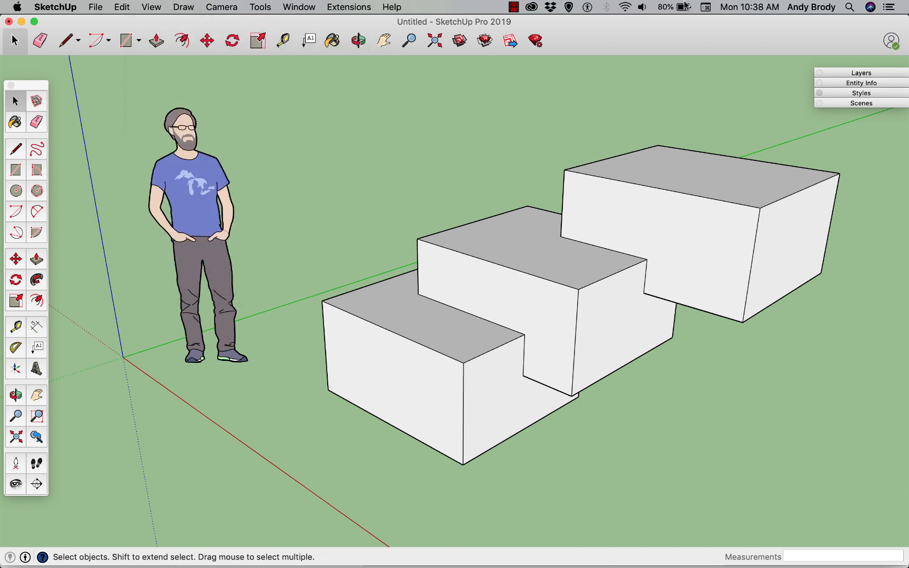
Customize the main toolbar by adding the Outer Shell tool after the Extension Manager.
right_click(602, 40)
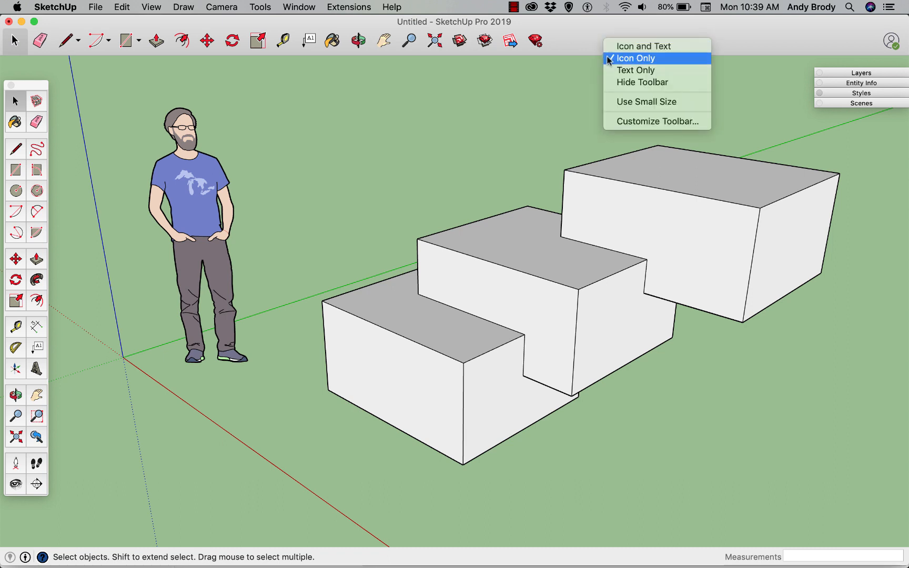
left_click(632, 121)
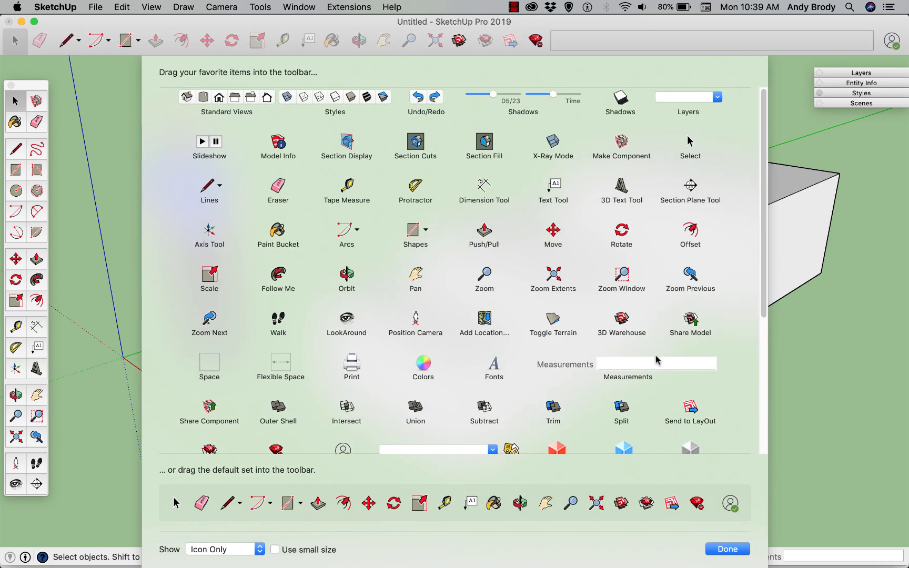
scroll(586, 355, "down", 3)
scroll(645, 356, "down", 5)
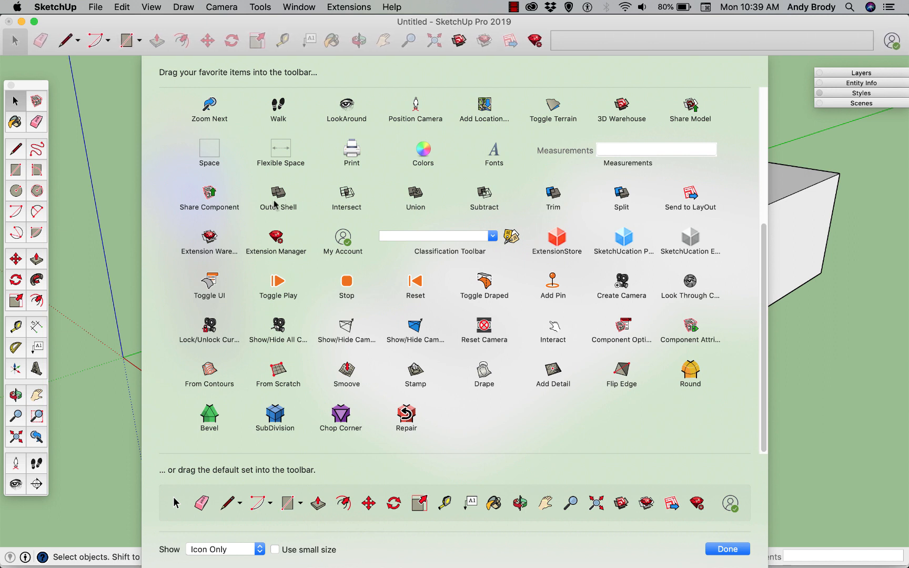
left_click_drag(279, 200, 590, 35)
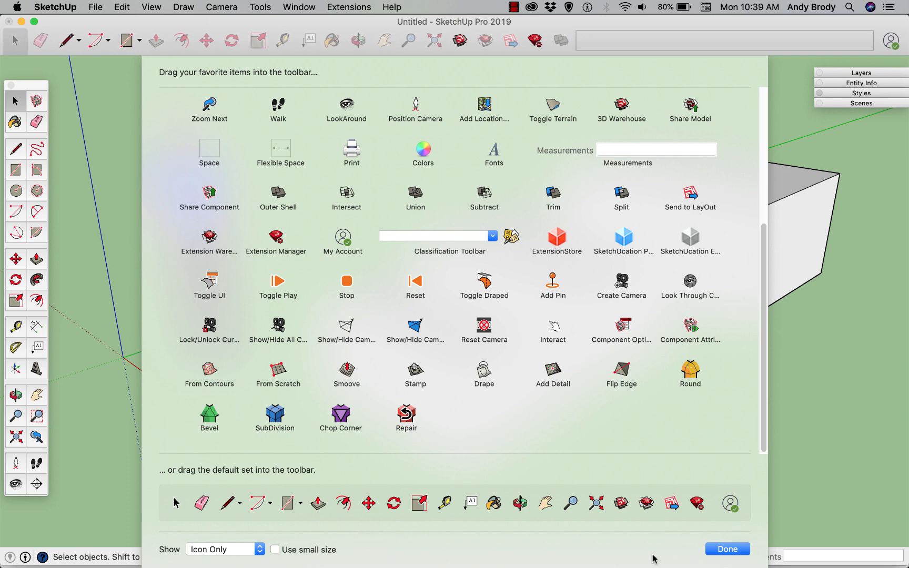
left_click(720, 548)
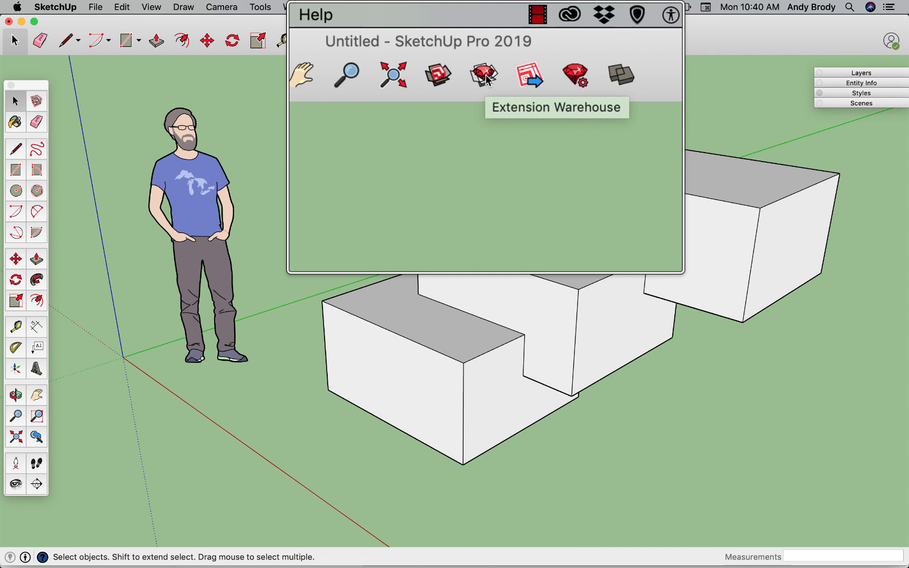
Install the 1001bit Tools (Freeware) extension from the Extension Warehouse, accepting the compatibility and file-access prompts.
left_click(485, 41)
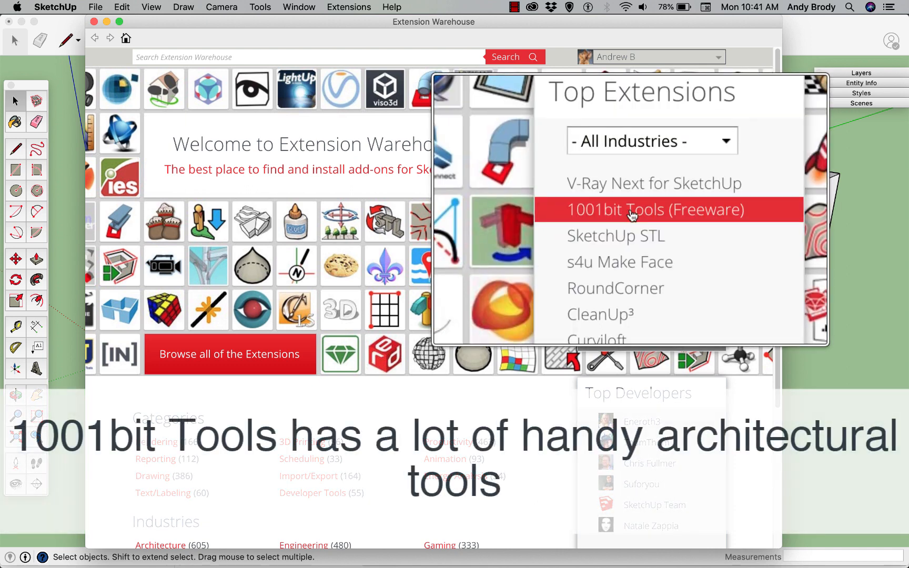
left_click(630, 210)
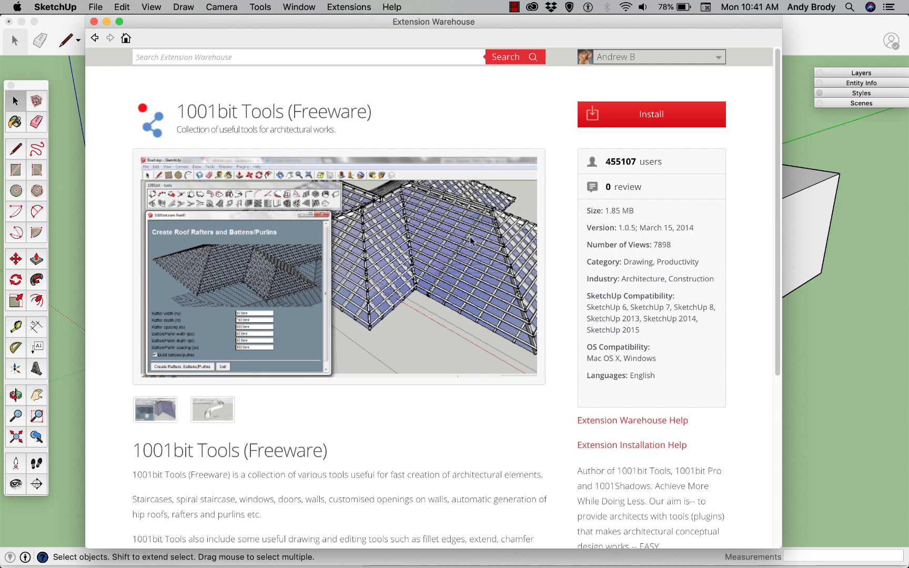
left_click(628, 117)
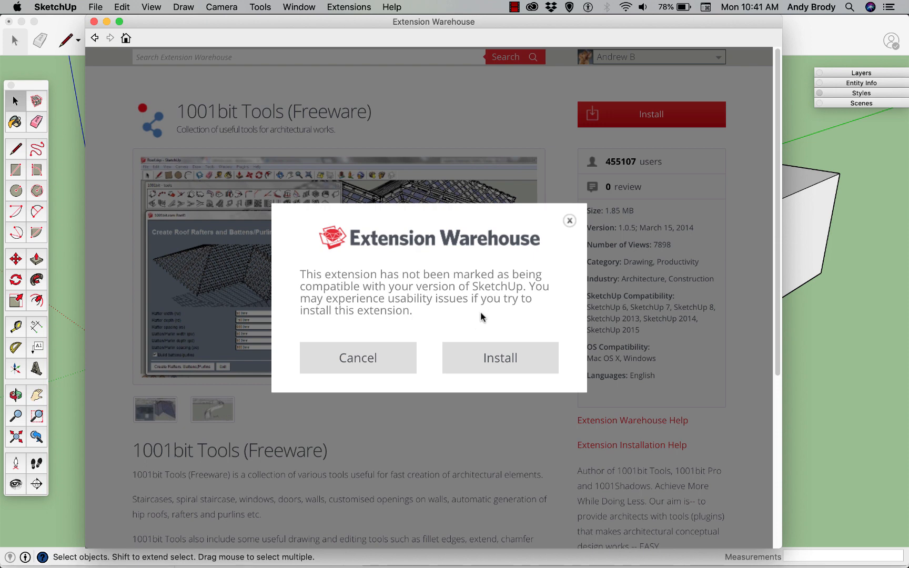
left_click(484, 357)
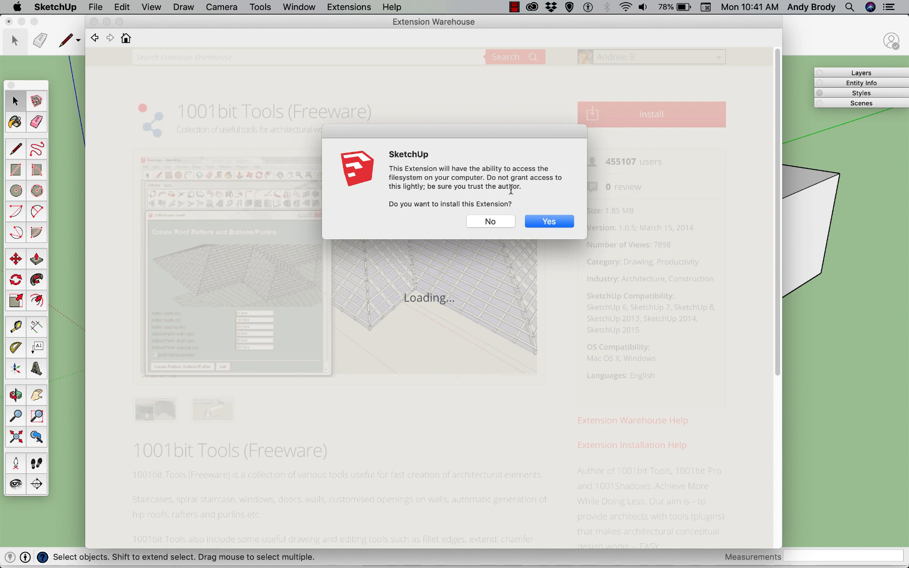
left_click(548, 222)
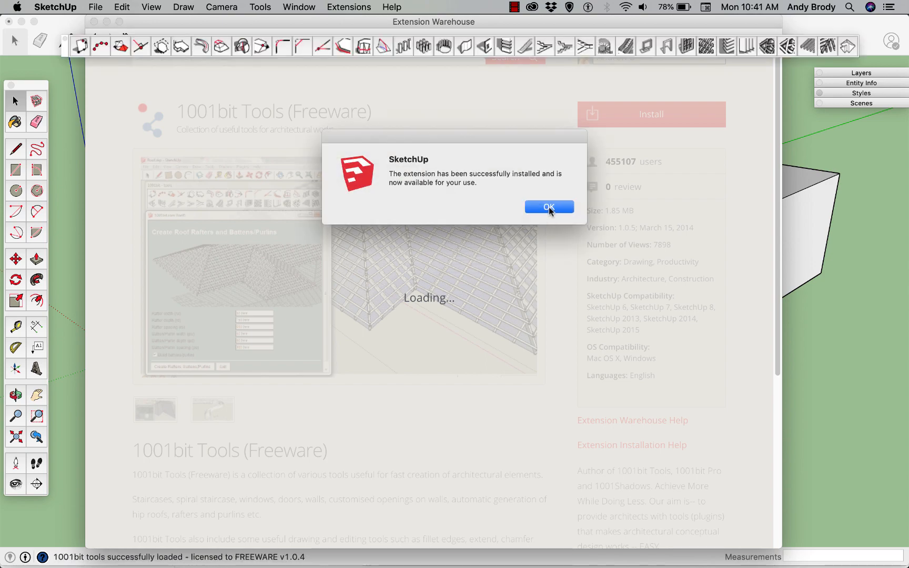
left_click(548, 207)
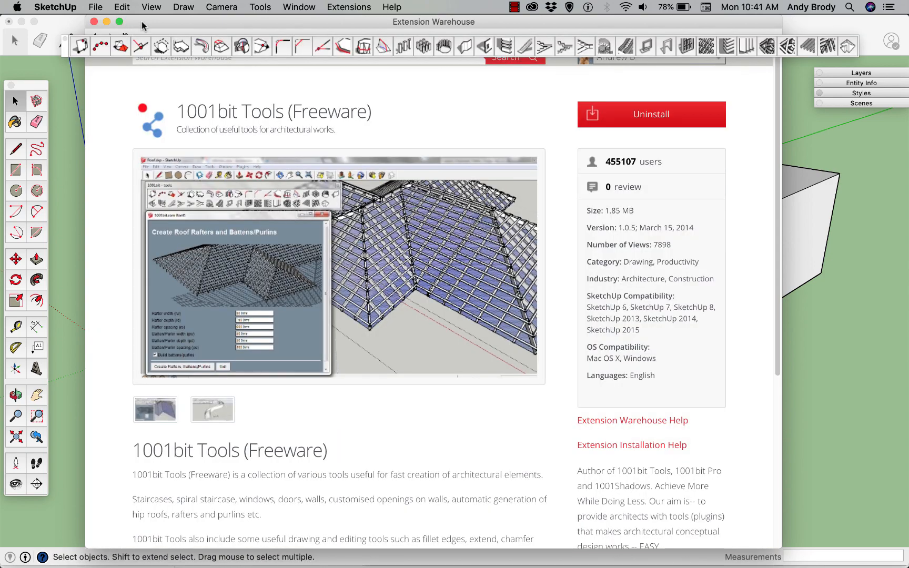
Close the Extension Warehouse and move the 1001bit tools palette just below the main toolbar.
mouse_move(143, 22)
left_mouse_down()
mouse_move(156, 42)
mouse_move(168, 134)
left_mouse_up()
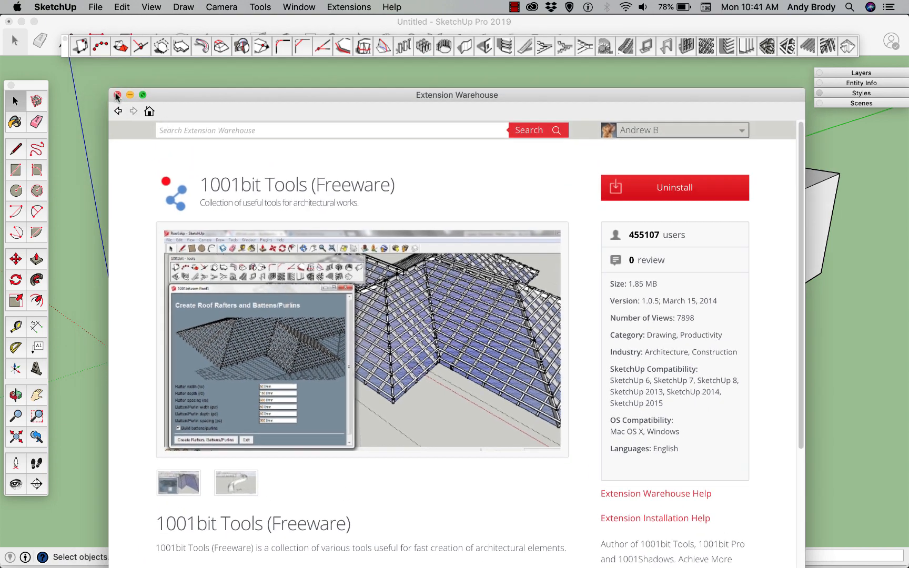
left_click(116, 106)
left_click_drag(66, 56, 71, 91)
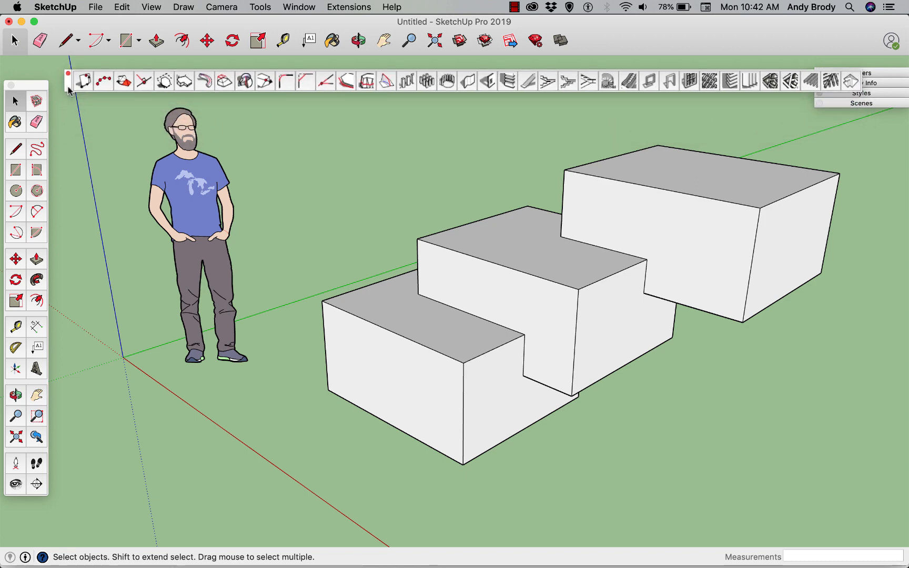
scroll(449, 343, "down", 2)
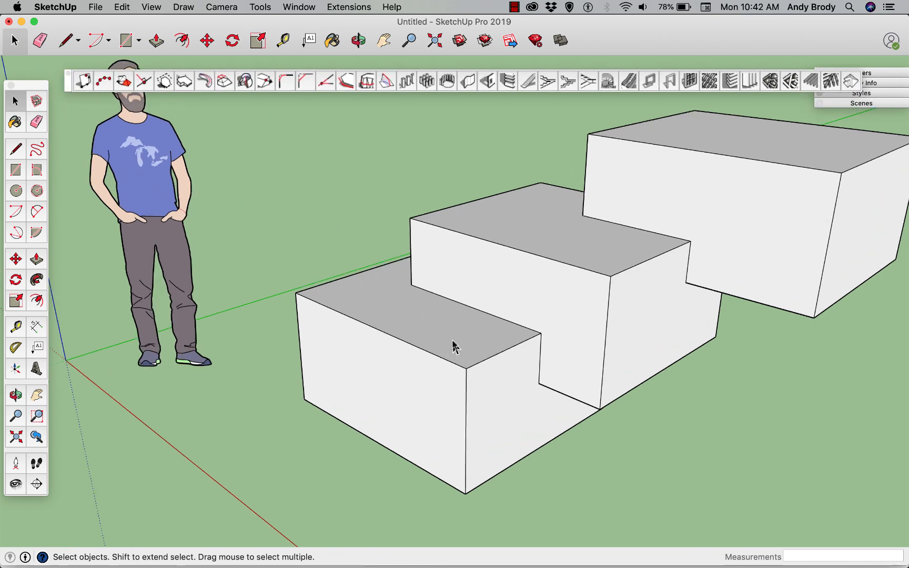
scroll(449, 343, "down", 1)
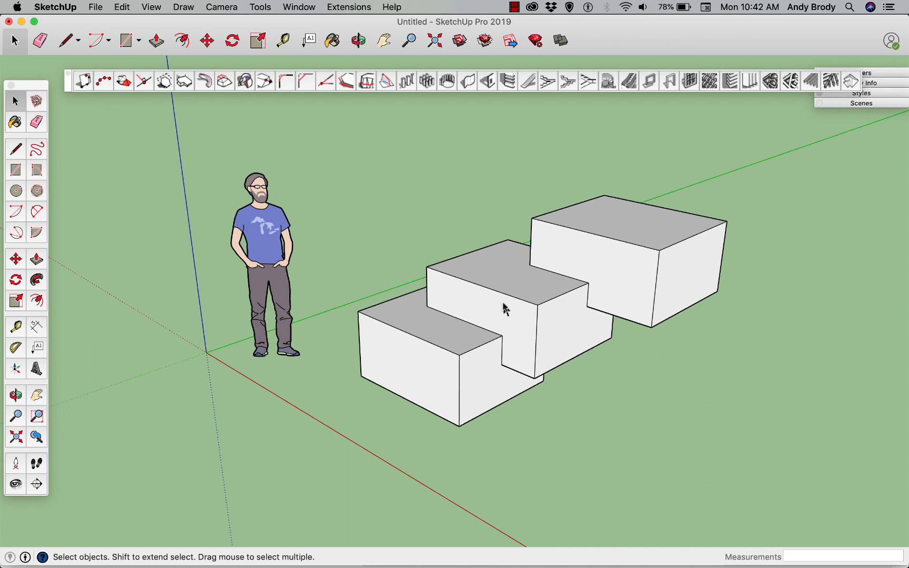
Open the 1001bit Create Vertical Wall settings and set the wall height to 10'.
scroll(506, 305, "down", 5)
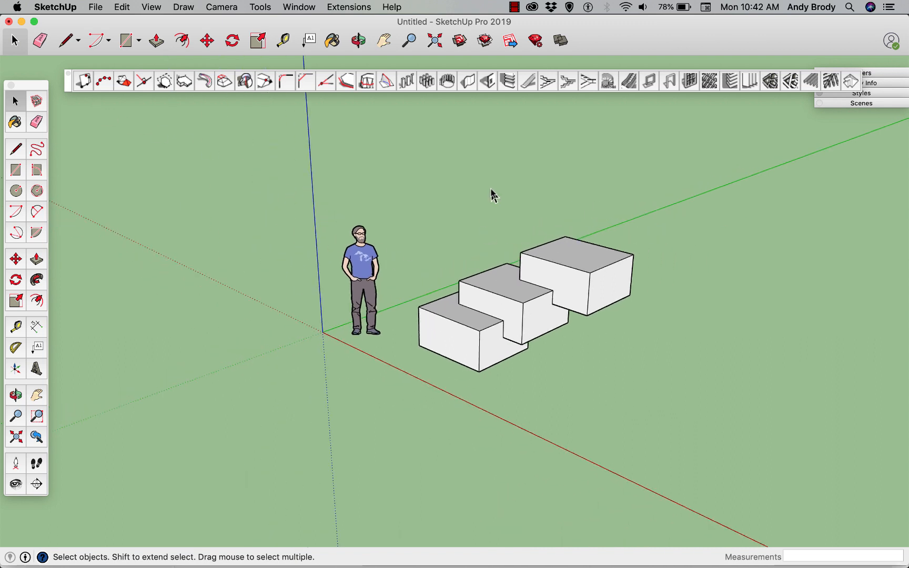
left_click(468, 82)
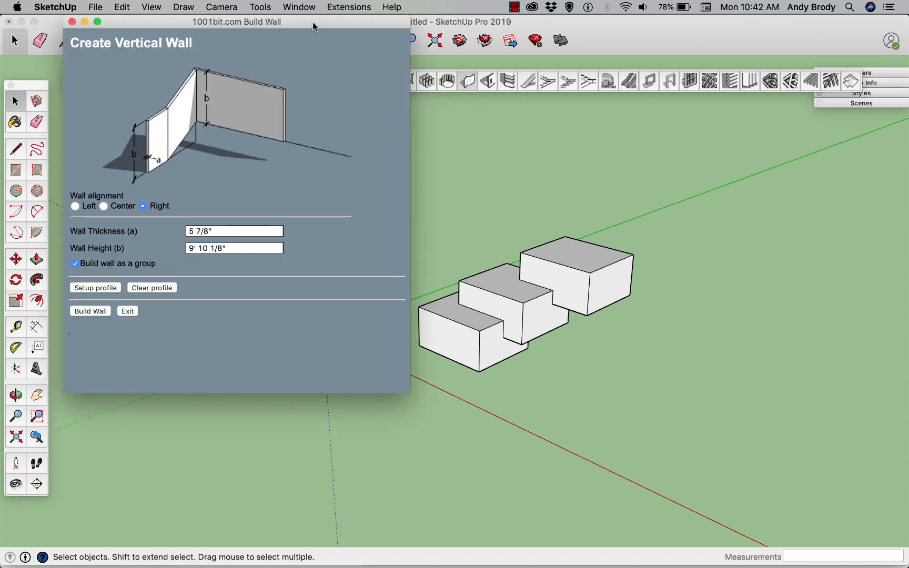
left_click_drag(313, 23, 322, 103)
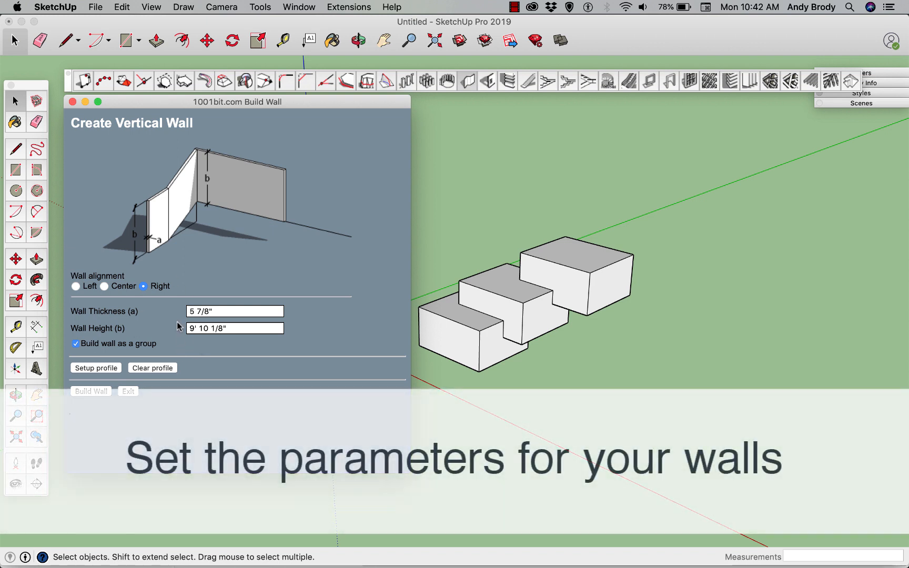
left_click(211, 330)
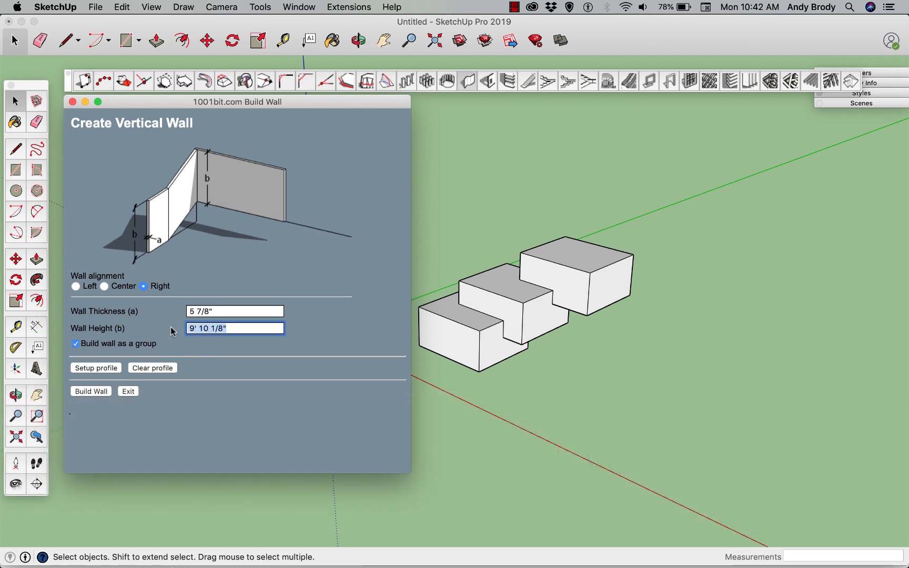
type("10")
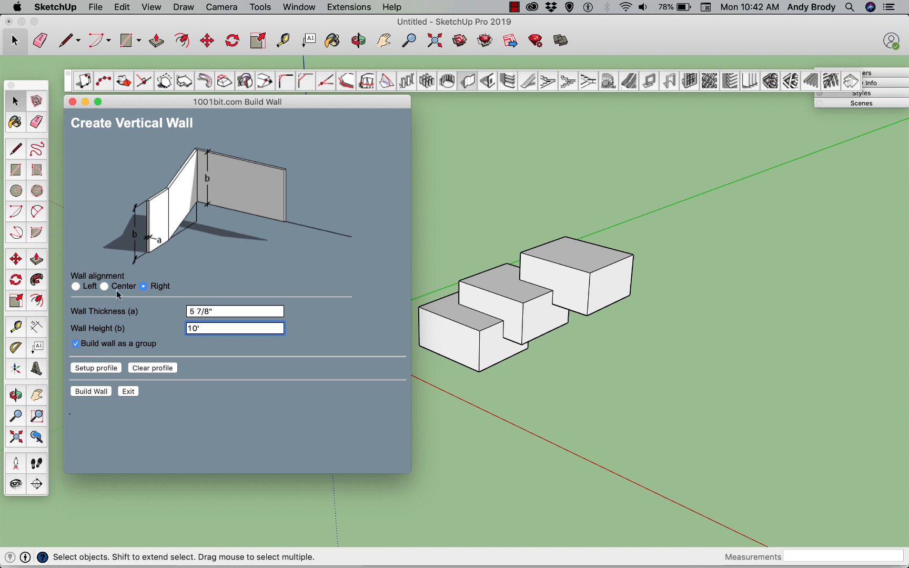
Build a closed loop of four walls around the figure and the boxes, closing it with a segment about 39' 5" long.
left_click(93, 391)
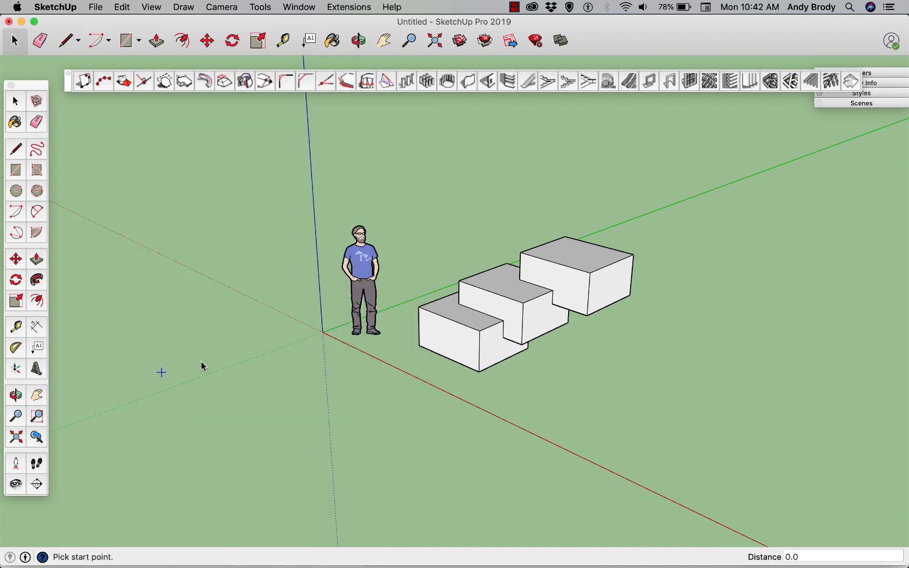
left_click(210, 434)
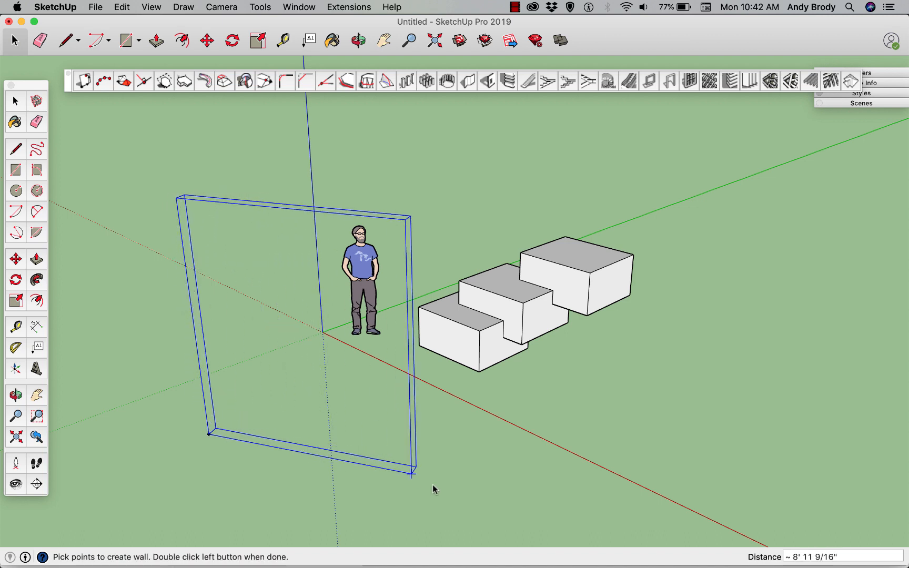
left_click(476, 487)
left_click(760, 274)
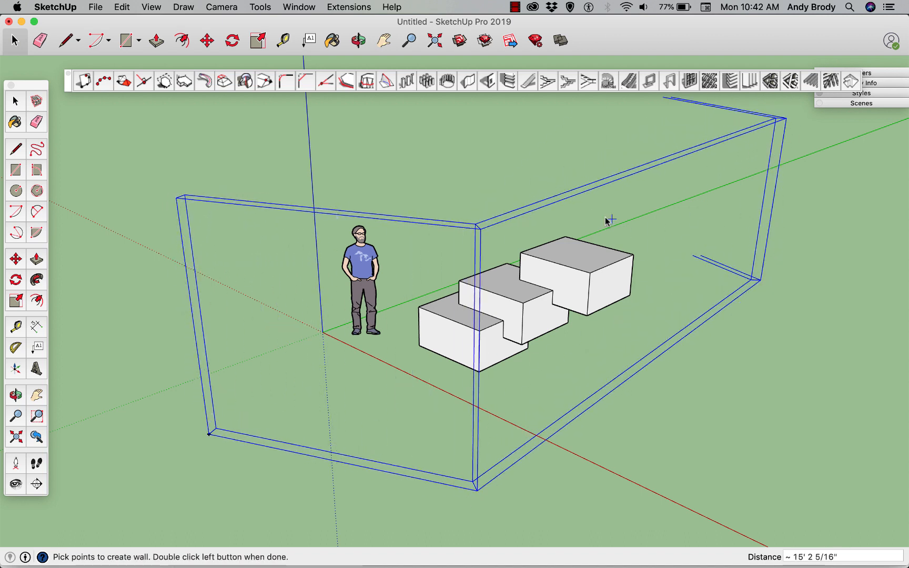
left_click(416, 198)
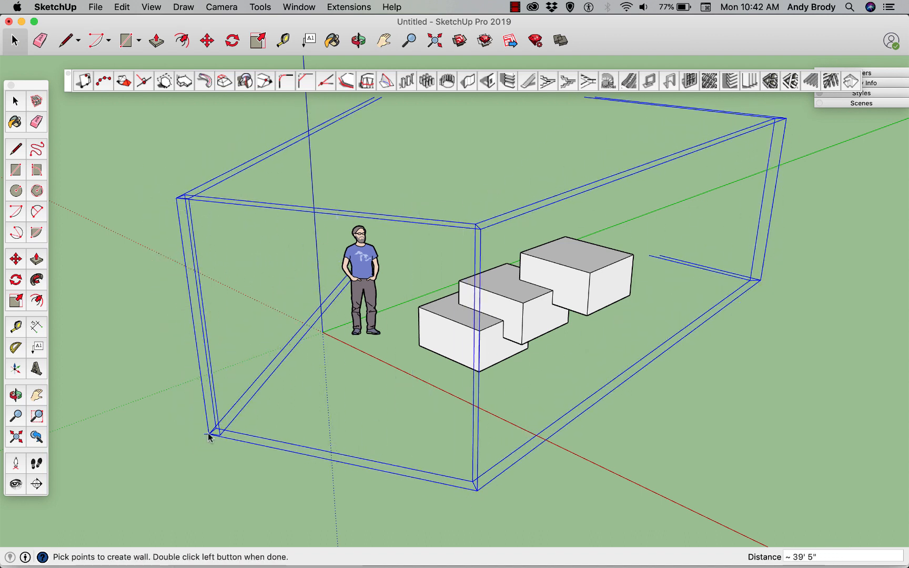
double_click(209, 435)
Open the wall group for editing and set the 1001bit wall opening to 3' wide and 5' high.
middle_click_drag(389, 342, 199, 345)
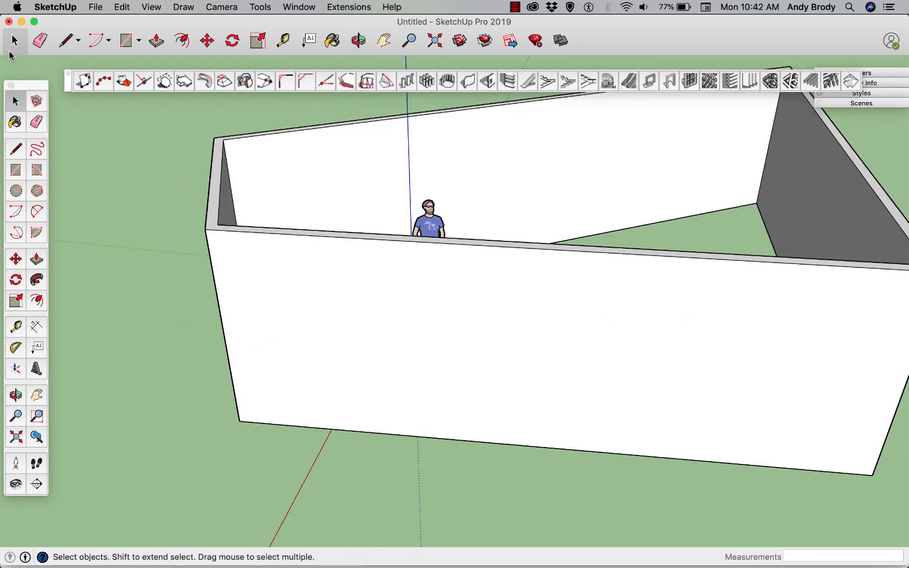
double_click(370, 286)
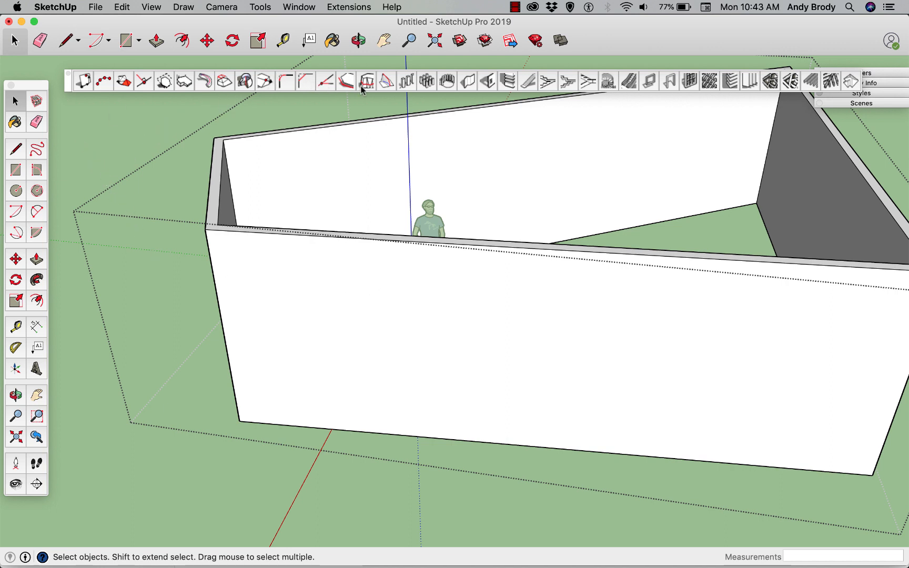
left_click(488, 82)
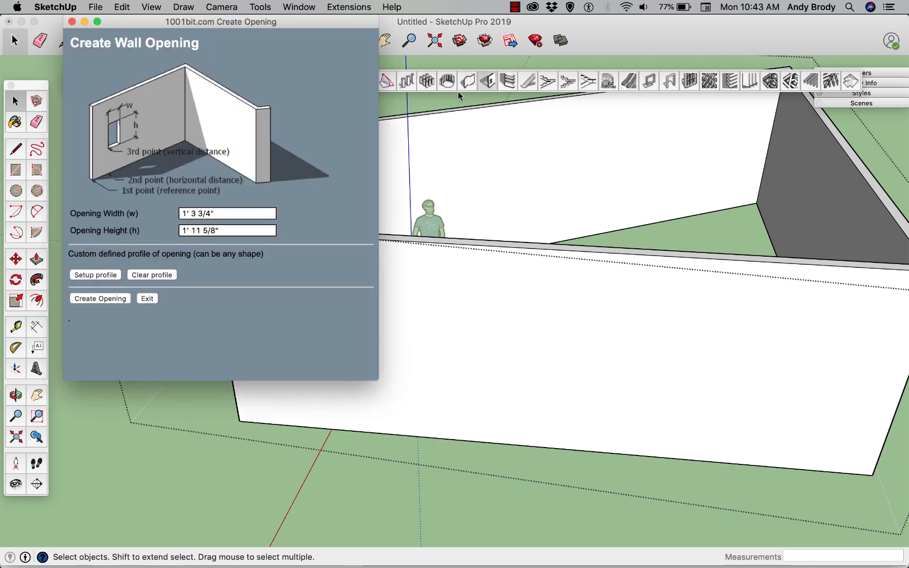
left_click_drag(222, 212, 176, 210)
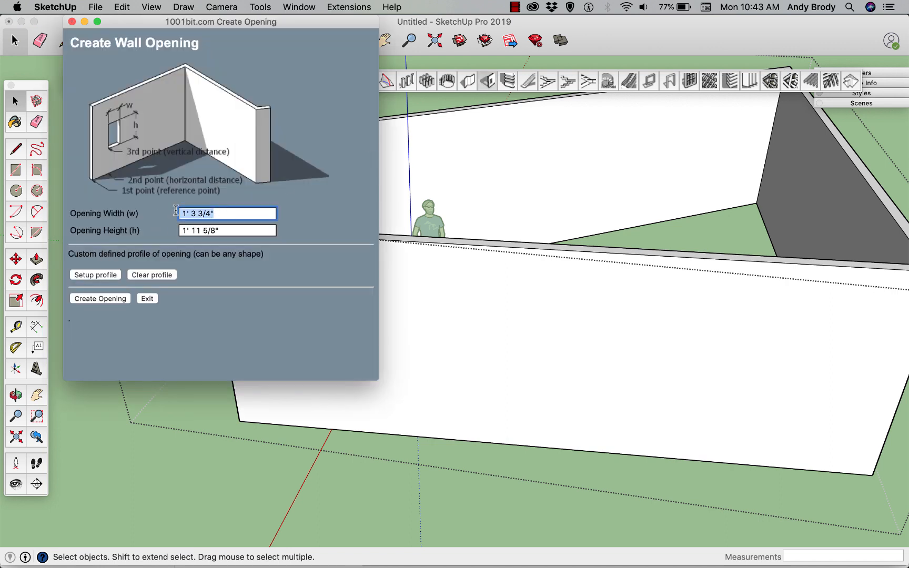
type("3'")
key("Tab")
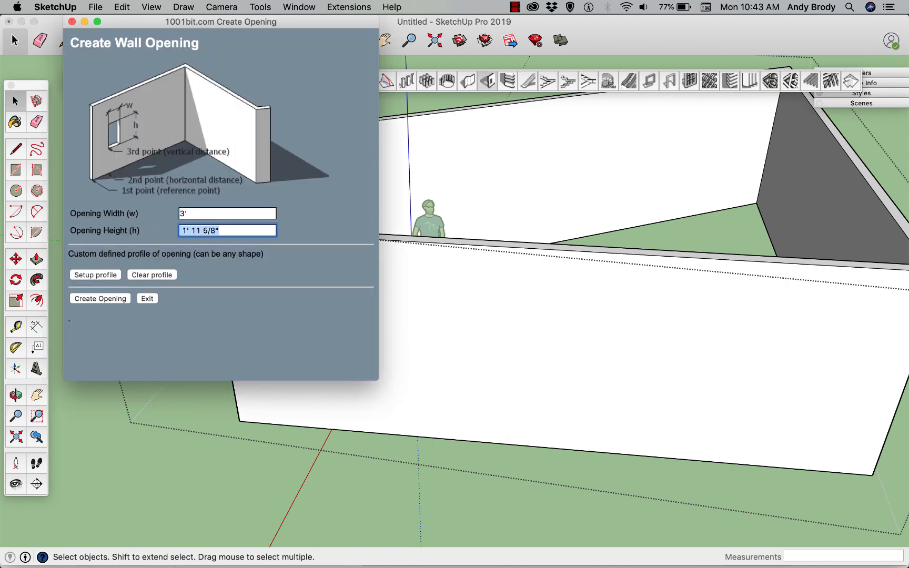
type("5'")
Cut the opening into the long outer wall, referenced from its lower corner and about 2' 10" above the base.
left_click(113, 298)
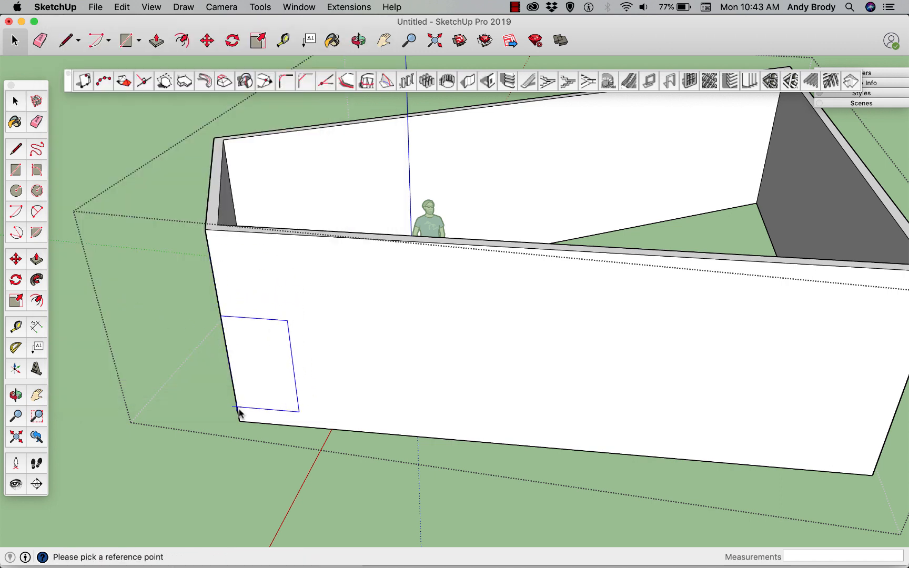
left_click(239, 421)
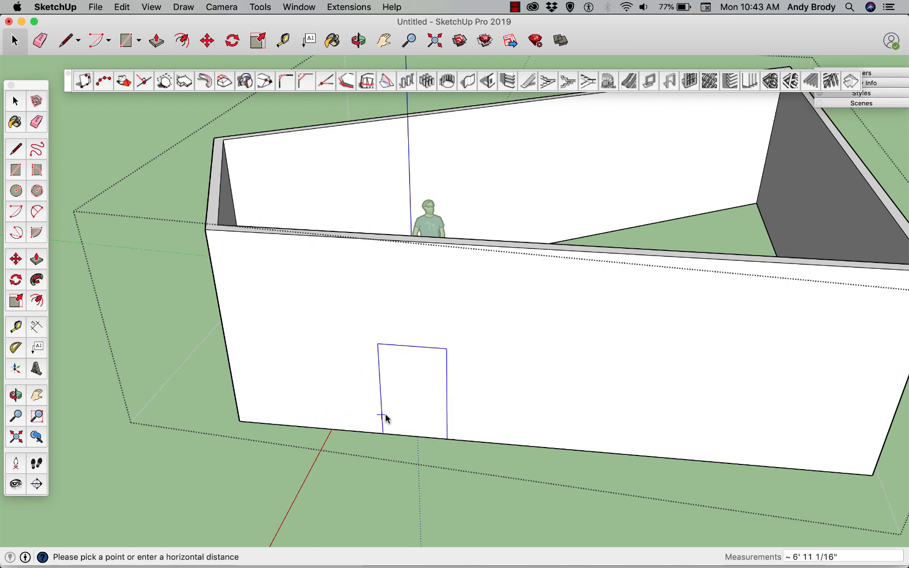
left_click(396, 437)
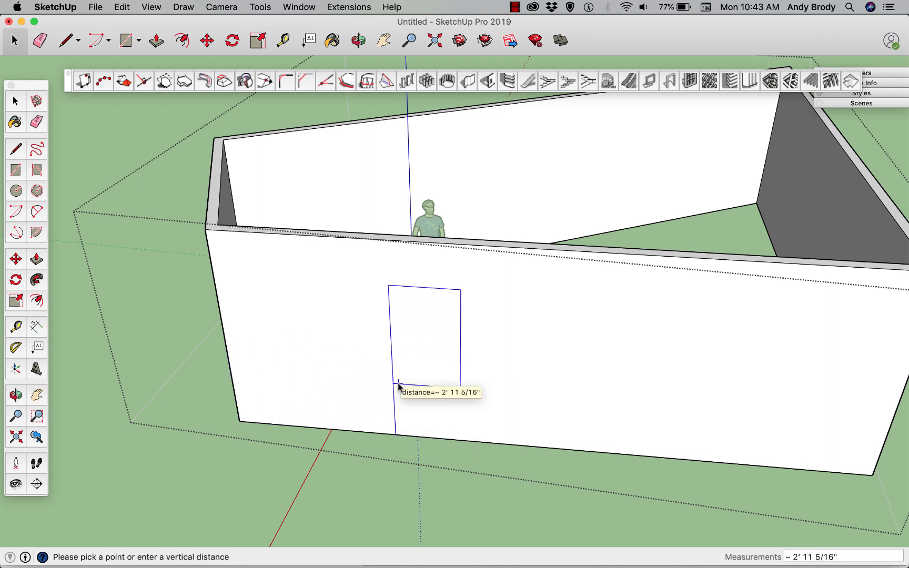
left_click(398, 381)
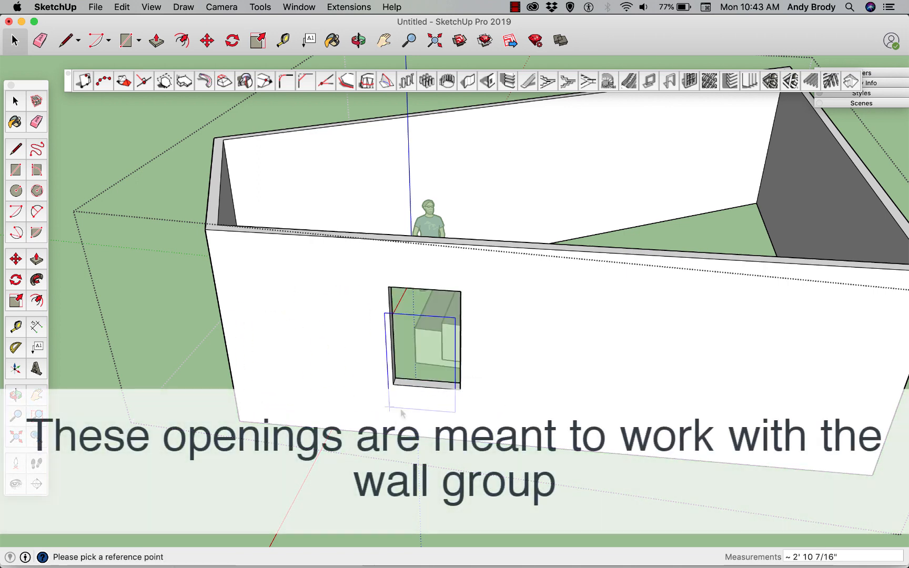
Examine the window opening in the wall from several angles, then leave the opening tool and the wall group.
middle_click_drag(399, 382, 326, 336)
scroll(347, 316, "up", 5)
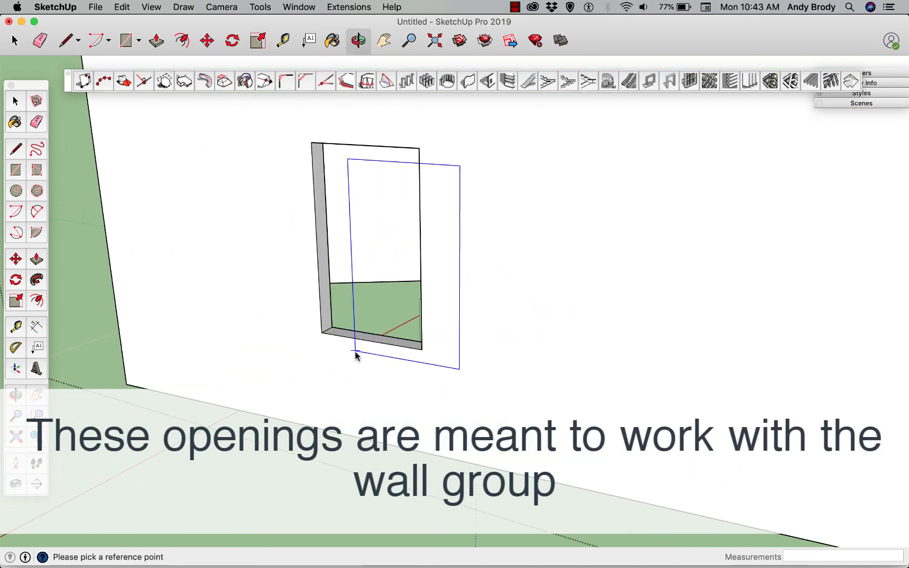
scroll(344, 388, "down", 6)
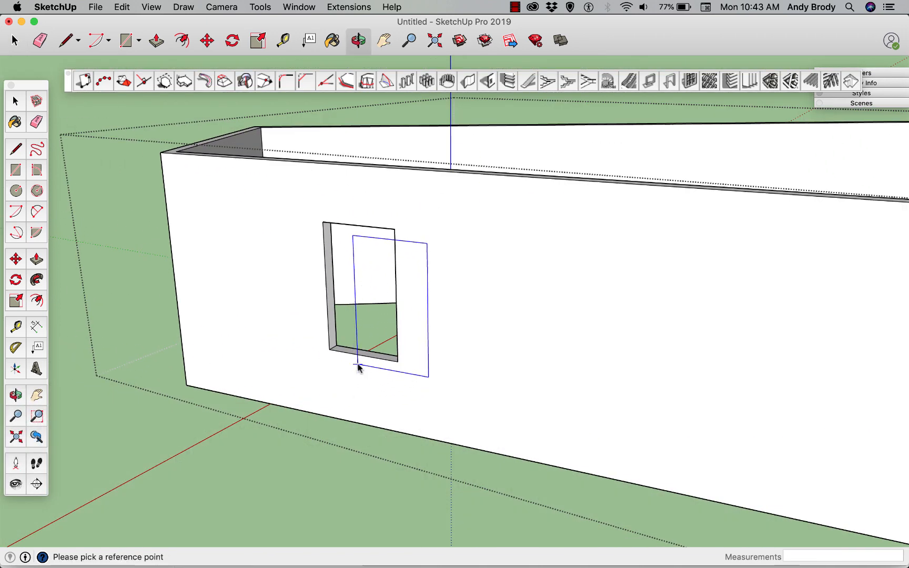
middle_click_drag(359, 366, 419, 470)
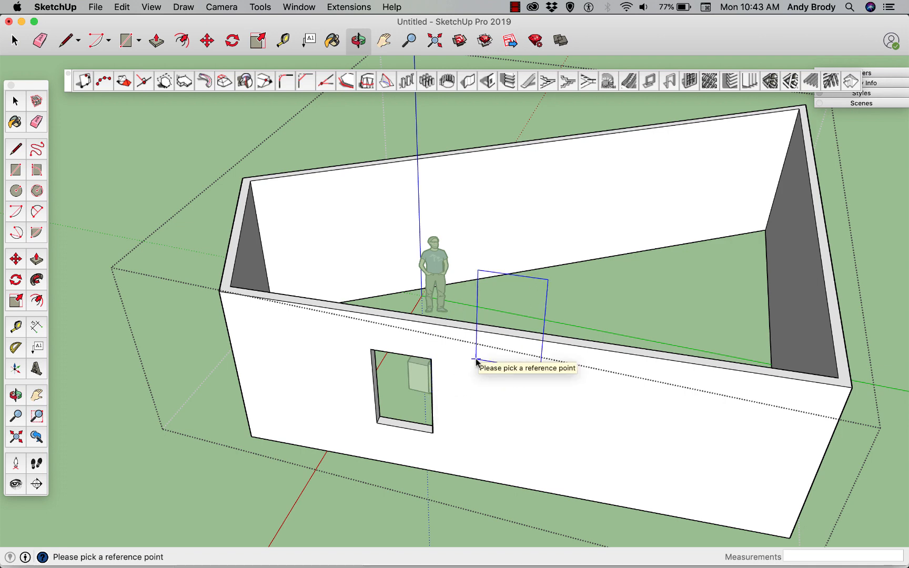
scroll(475, 366, "down", 5)
key("o")
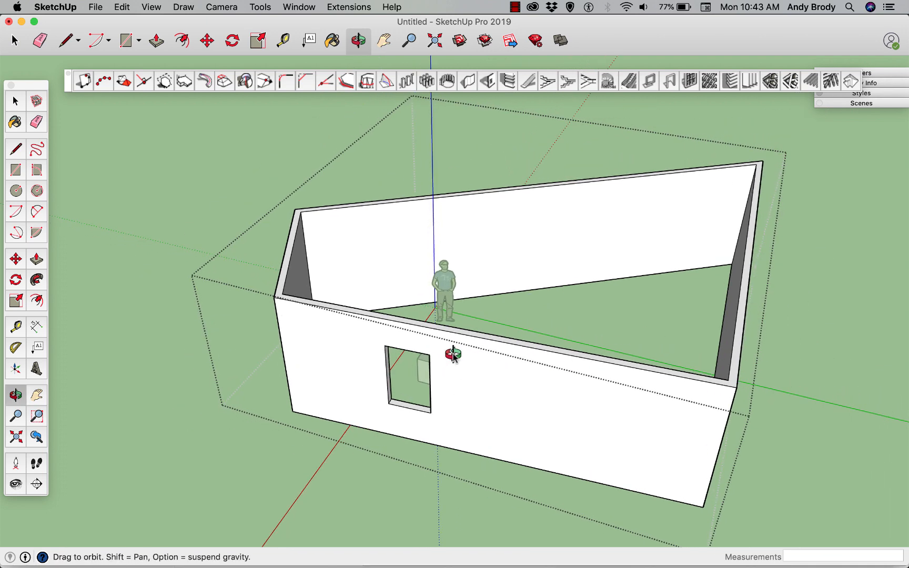
left_click_drag(450, 362, 336, 381)
middle_click_drag(335, 382, 335, 383)
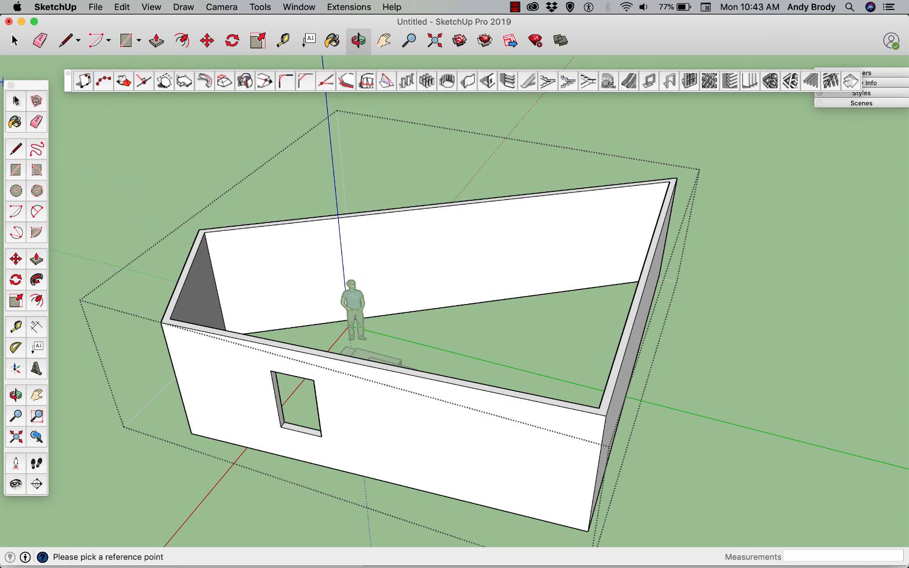
left_click(15, 101)
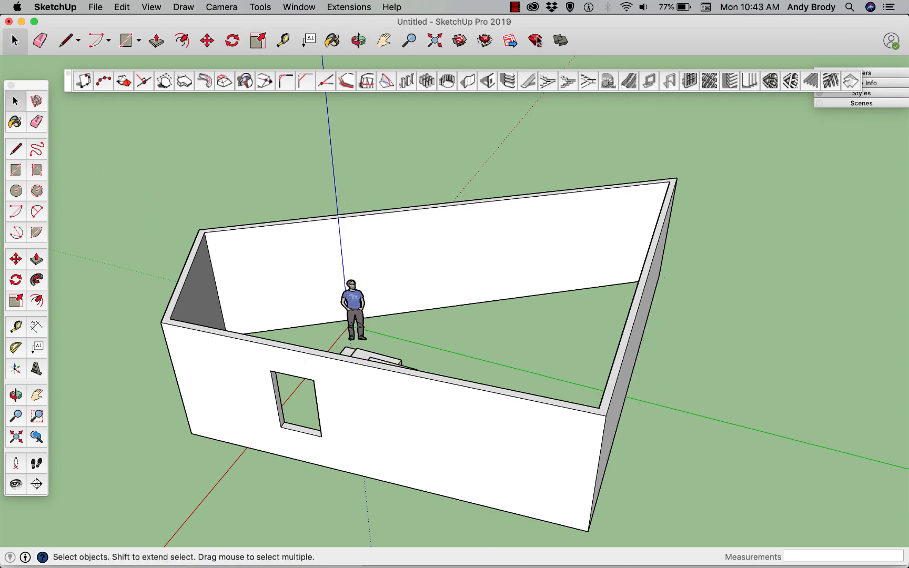
Build a two-flight 1001bit staircase with the default Build Staircase 2 settings on the open ground outside the walls.
middle_click_drag(517, 239, 476, 247)
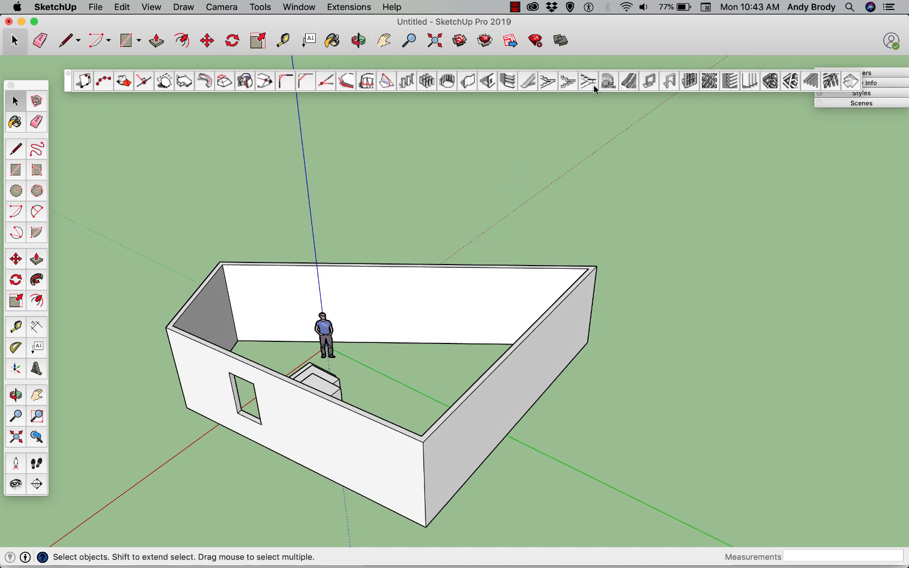
left_click(546, 81)
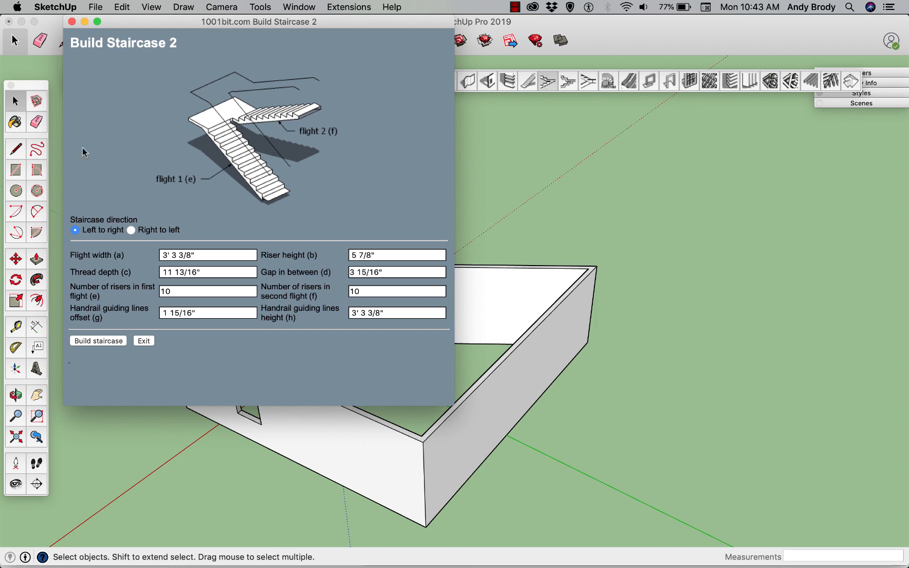
left_click_drag(120, 24, 137, 103)
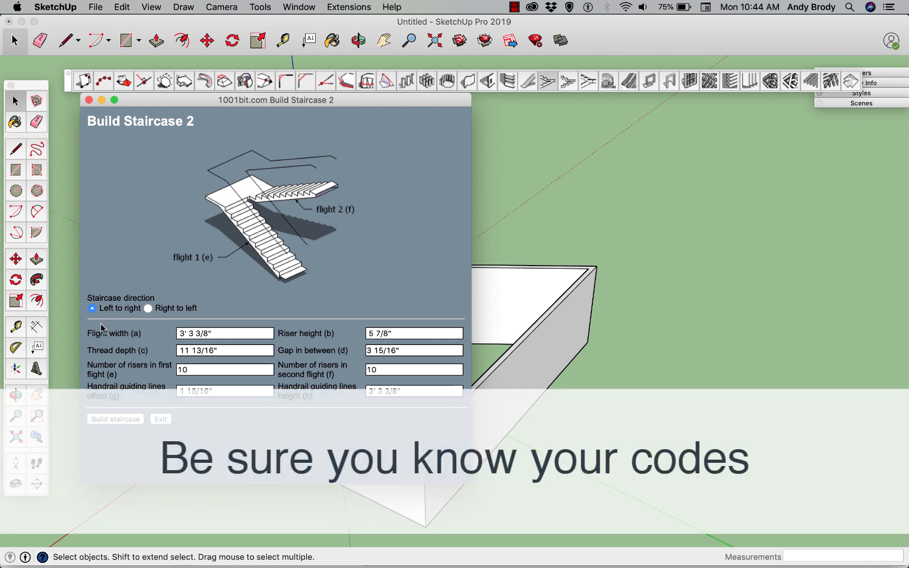
left_click(116, 419)
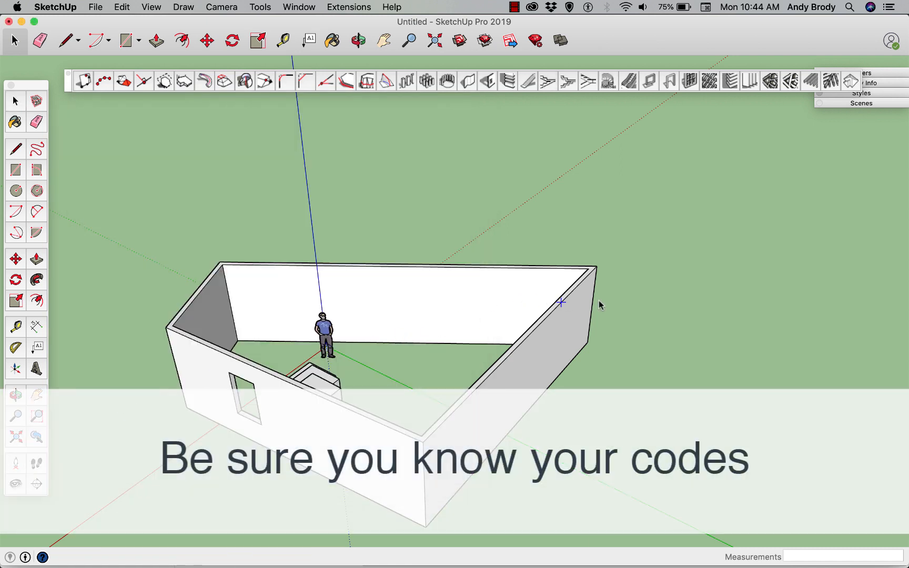
left_click(660, 363)
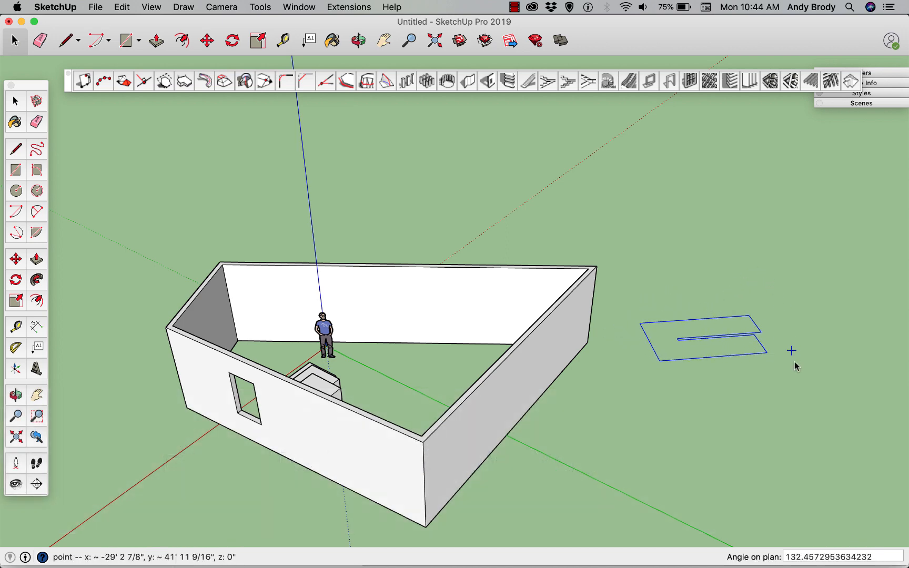
left_click(723, 454)
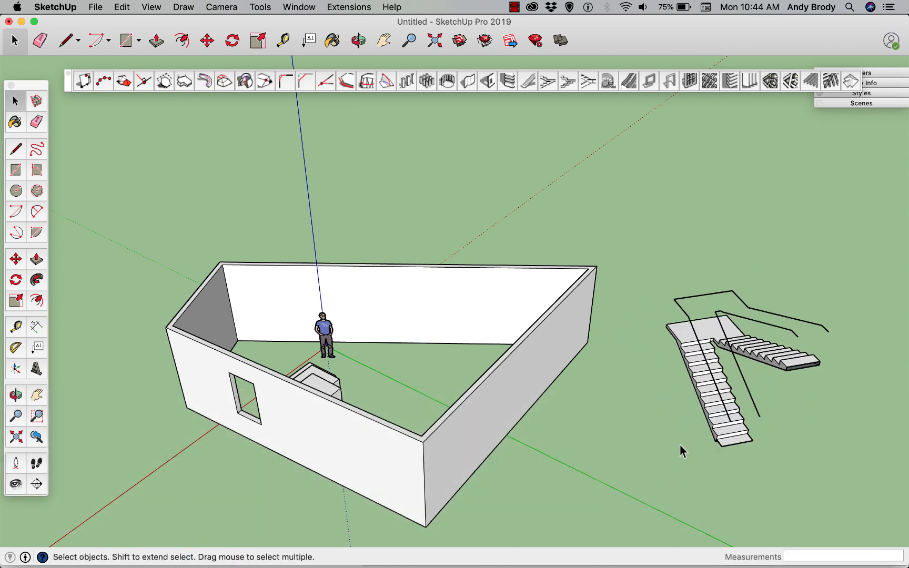
middle_click_drag(720, 416, 747, 371)
scroll(747, 371, "up", 5)
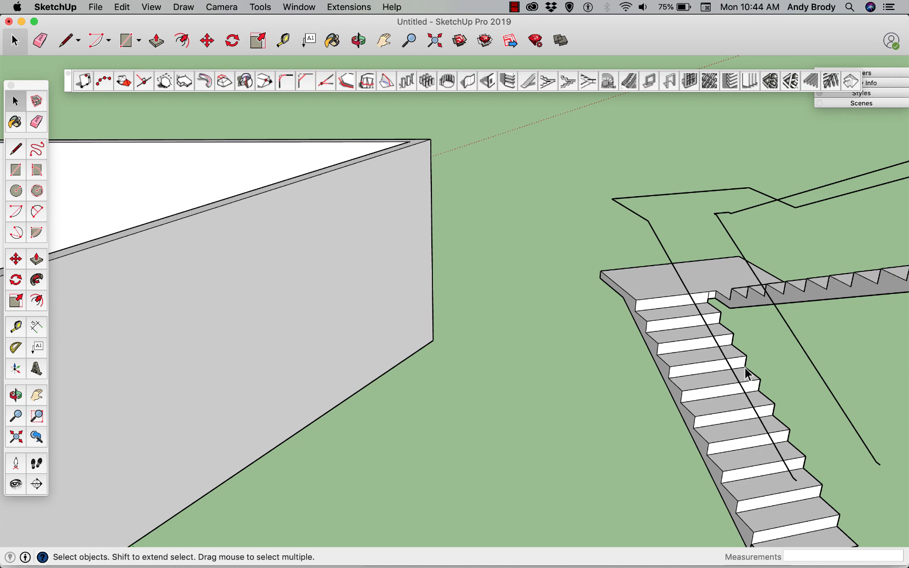
scroll(746, 370, "down", 4)
middle_click_drag(746, 371, 642, 361)
scroll(641, 360, "up", 3)
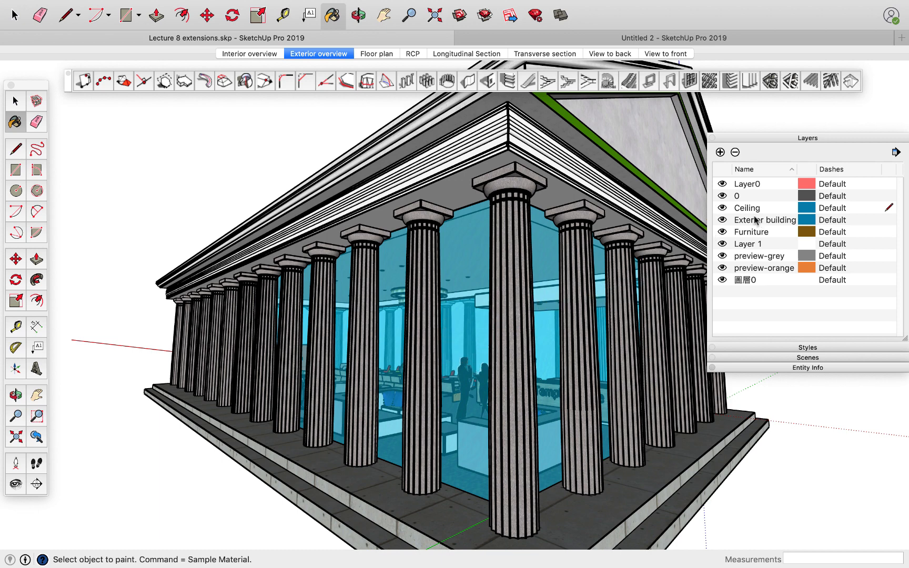
Hide the Exterior building layer and set the 1001bit Panel Divider to 2 rows for the glass box.
left_click(722, 220)
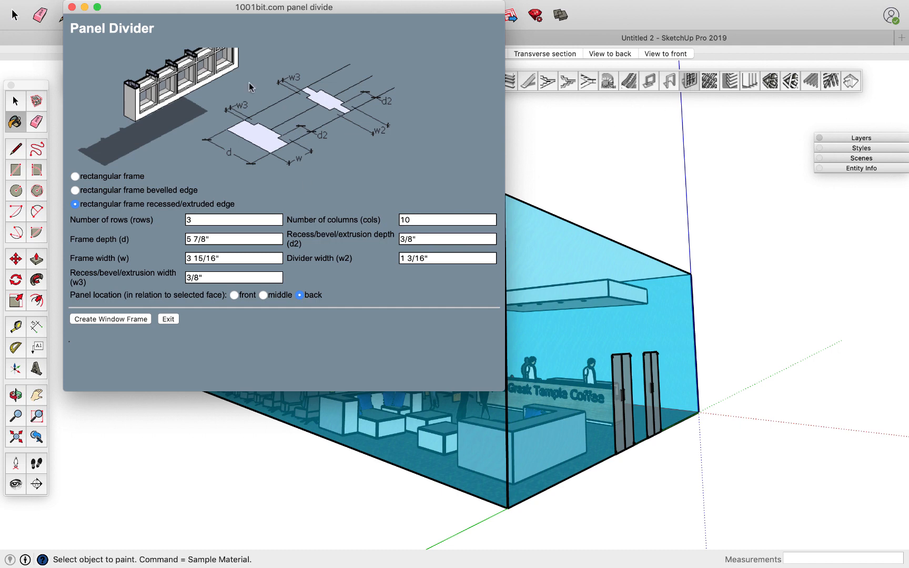
left_click_drag(203, 12, 220, 112)
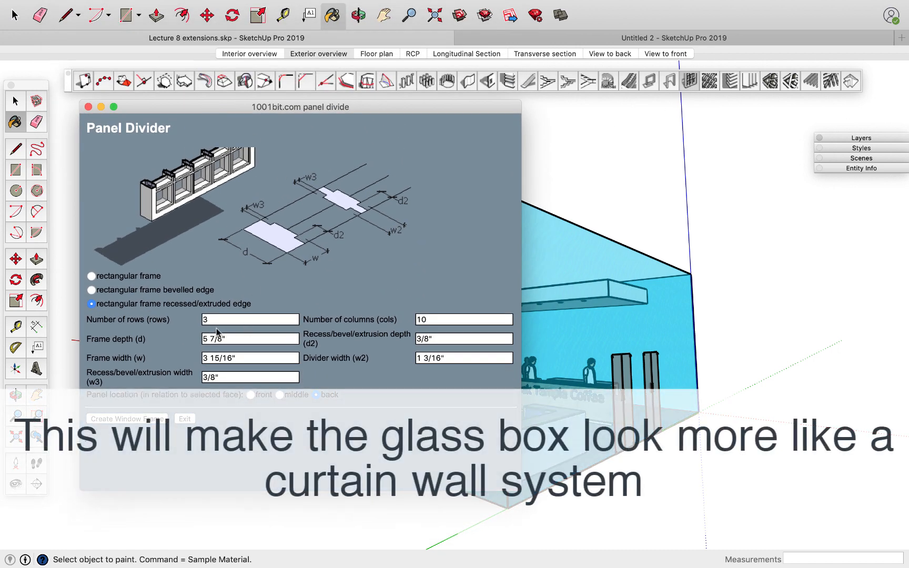
double_click(214, 322)
type("2")
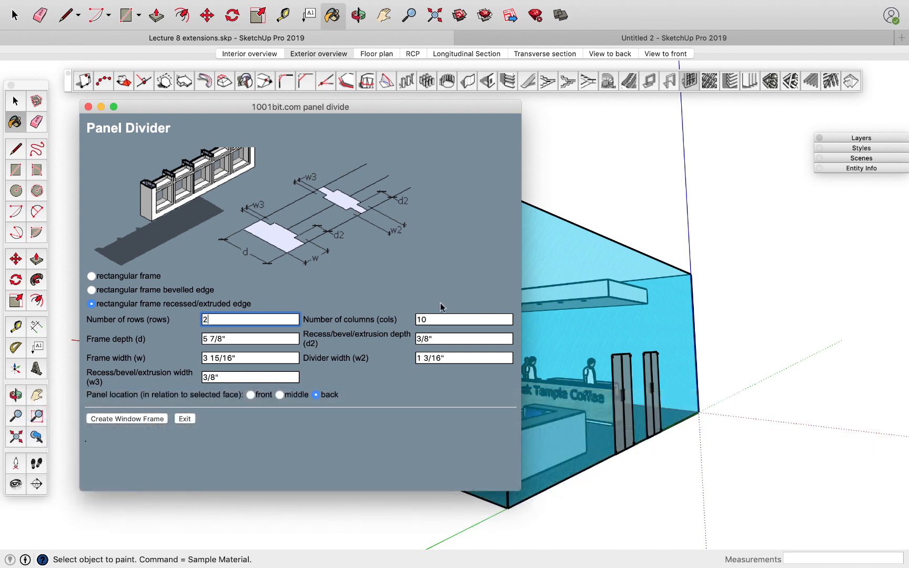
left_click_drag(439, 319, 415, 319)
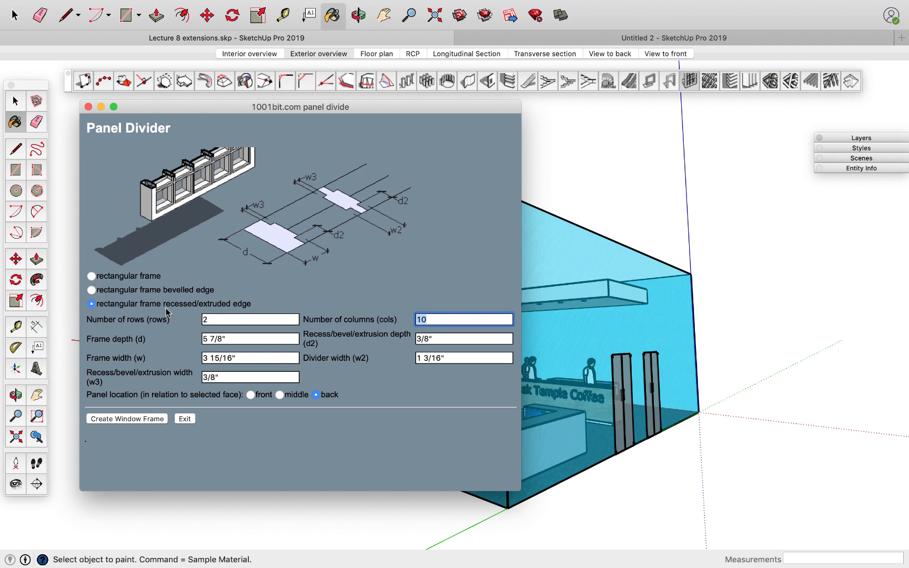
Compare the diagrams of the rectangular and bevelled-edge frame types, then return to the recessed/extruded edge type.
left_click(93, 276)
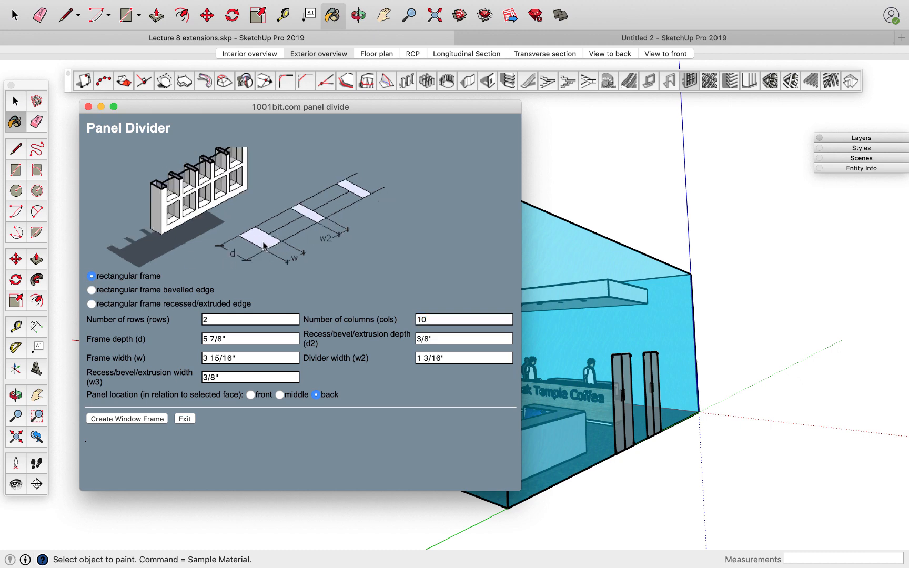
left_click(91, 291)
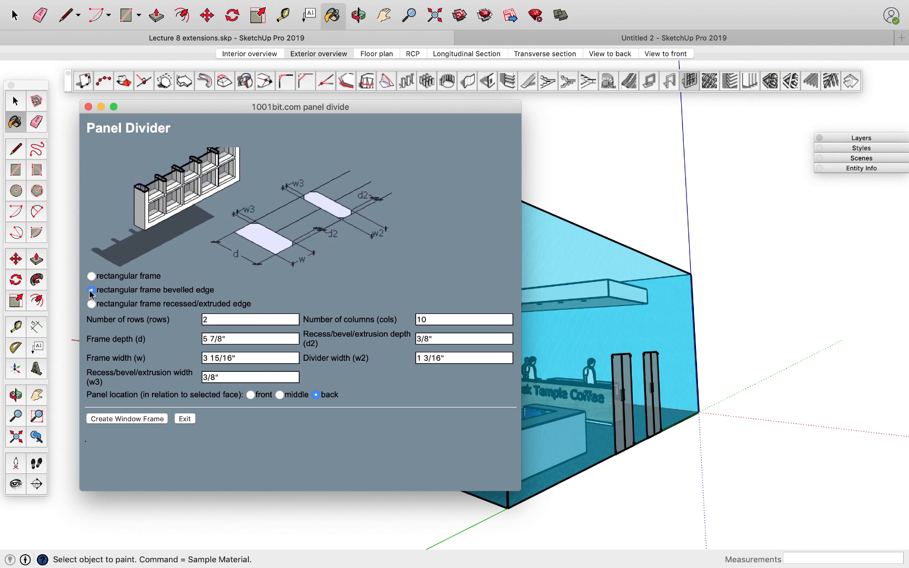
left_click(91, 304)
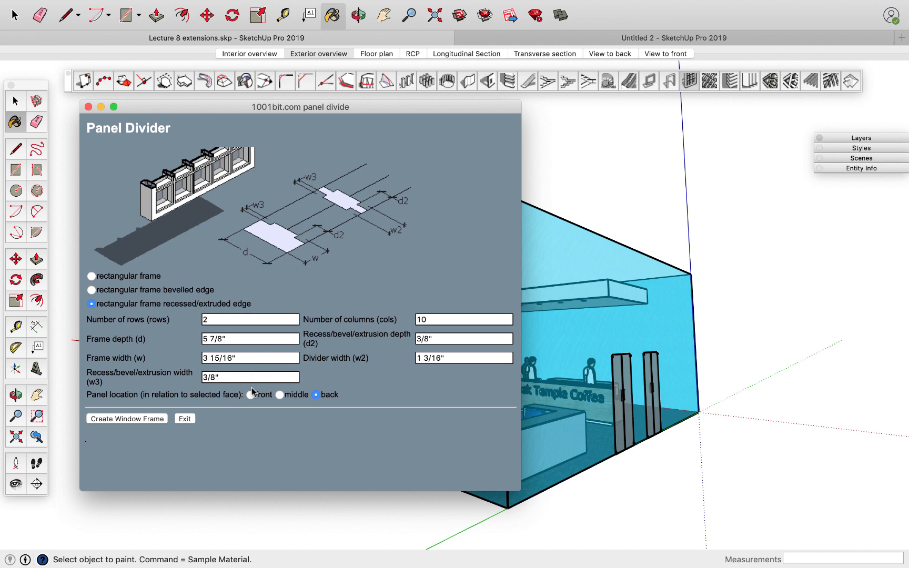
Try a recessed/extruded-edge frame of 2 rows and 10 columns on the long glass face, then undo it.
left_click(147, 419)
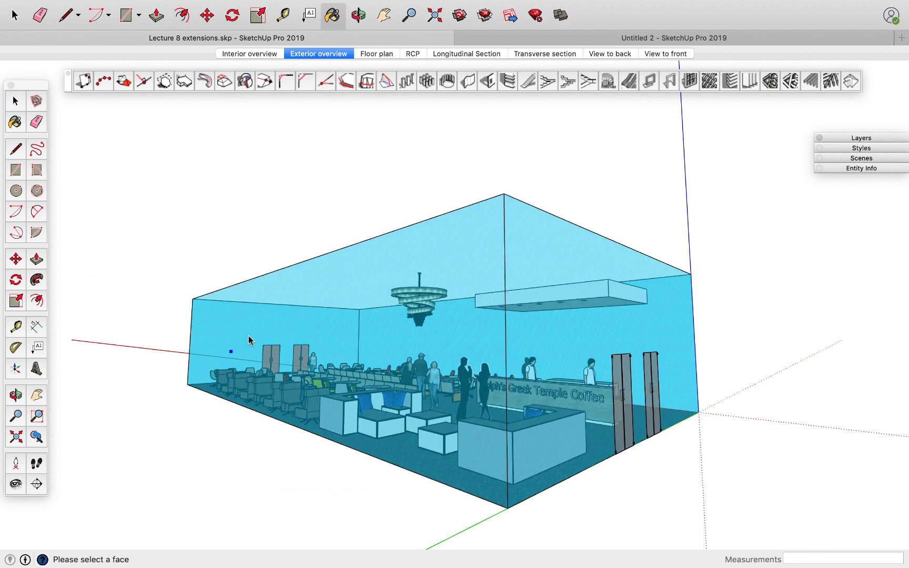
left_click(305, 294)
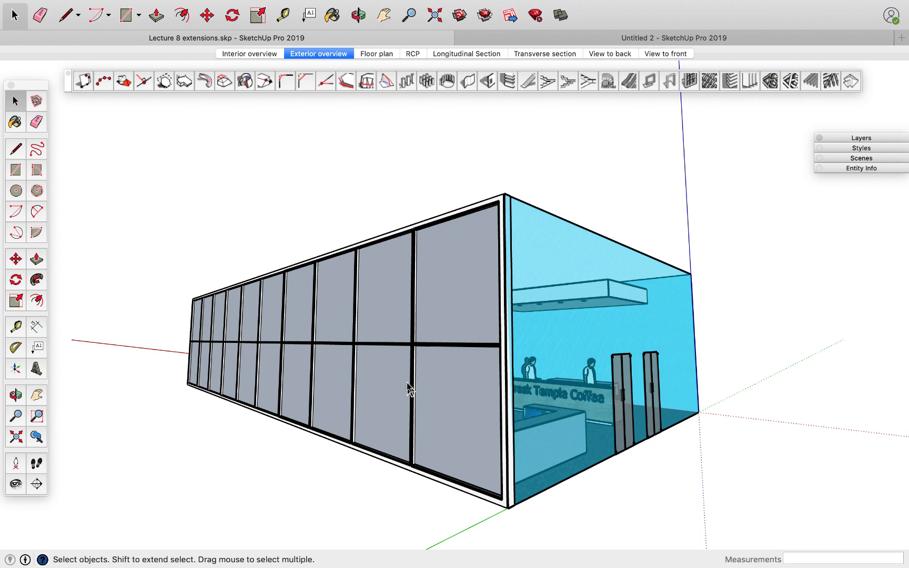
key("super+z")
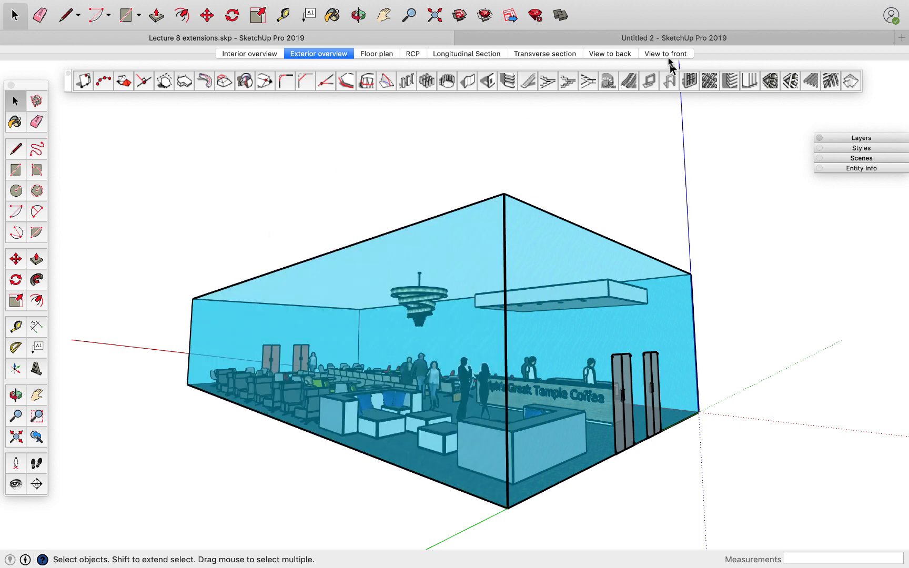
Create a panel frame with 2 rows and 12 columns on the glass box's long face.
left_click(690, 81)
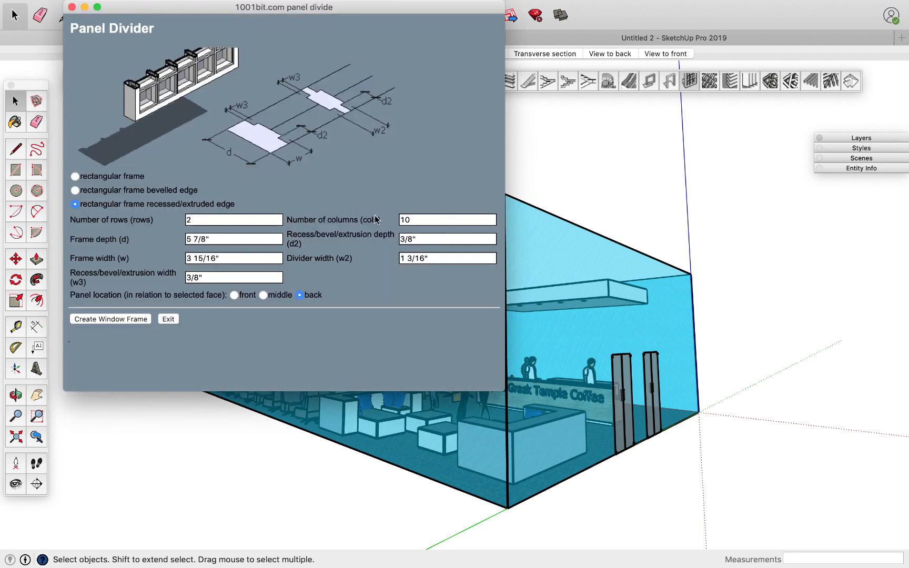
left_click(406, 219)
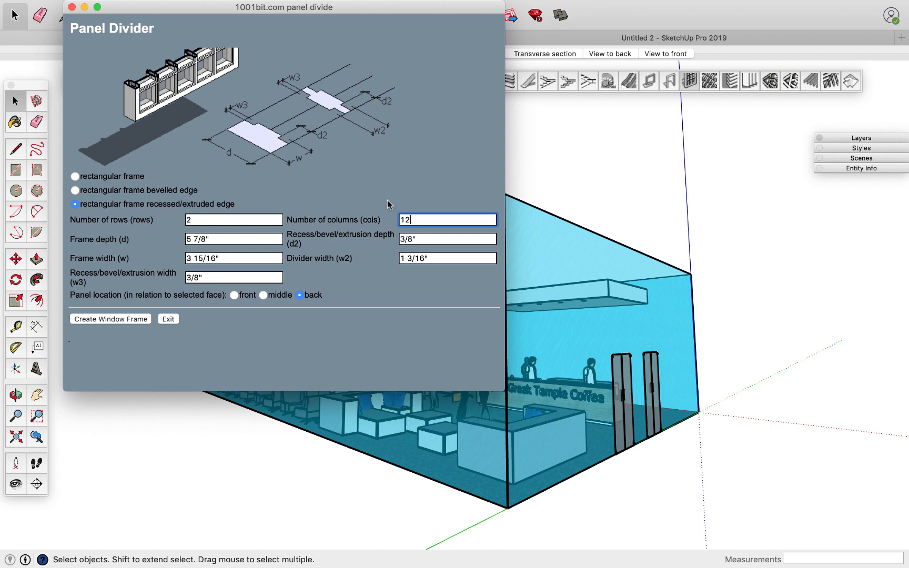
left_click(111, 319)
left_click(259, 288)
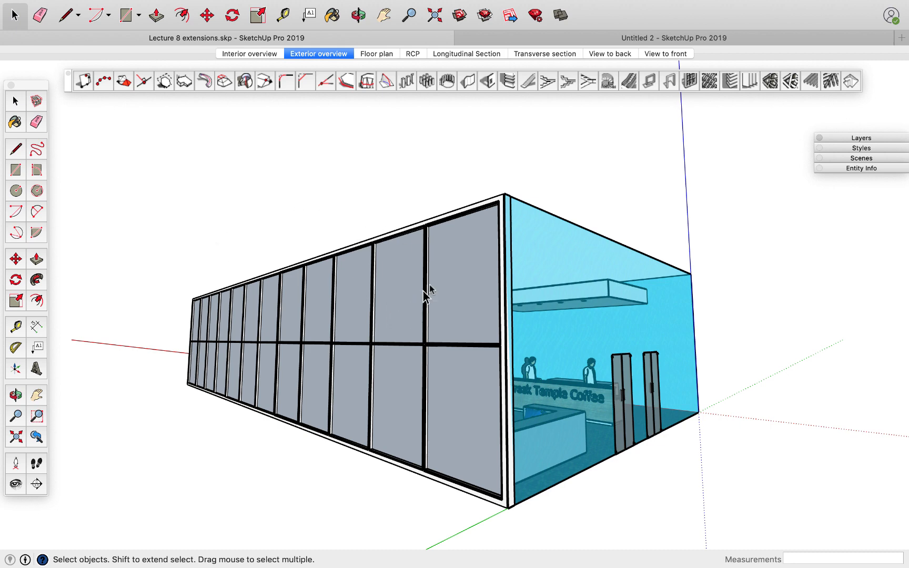
Paint the panes inside the long frame group with a translucent blue Glass and Mirrors material, then leave the group.
left_click(425, 347)
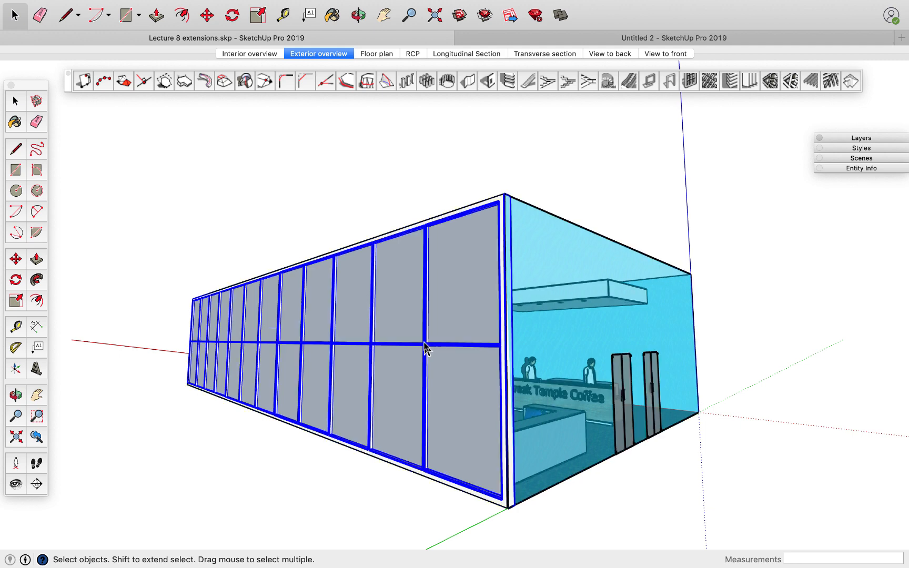
double_click(425, 347)
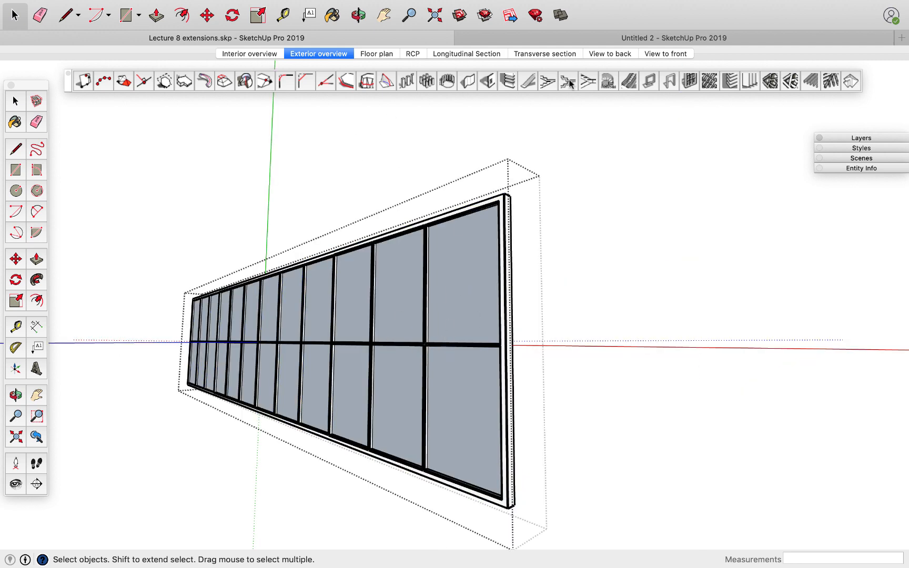
left_click(14, 122)
left_click(301, 187)
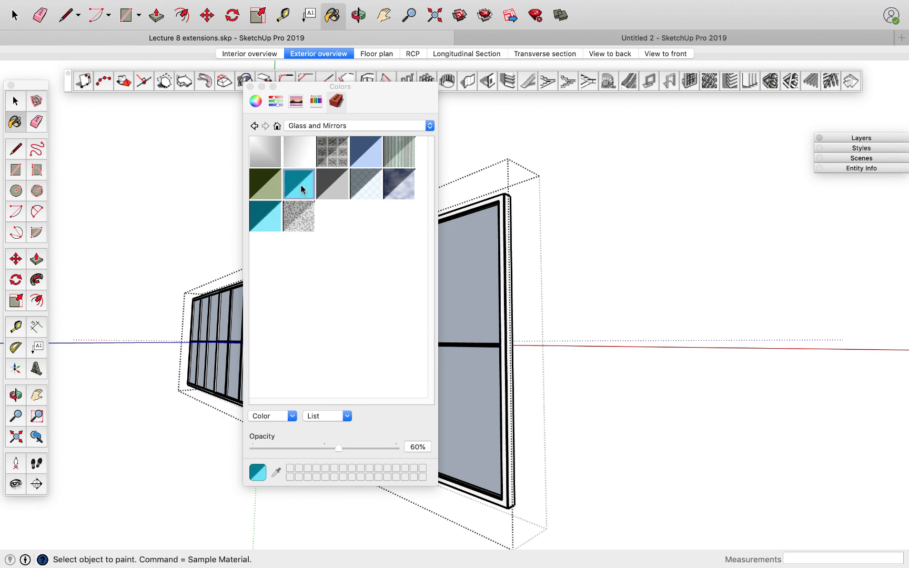
left_click(480, 318)
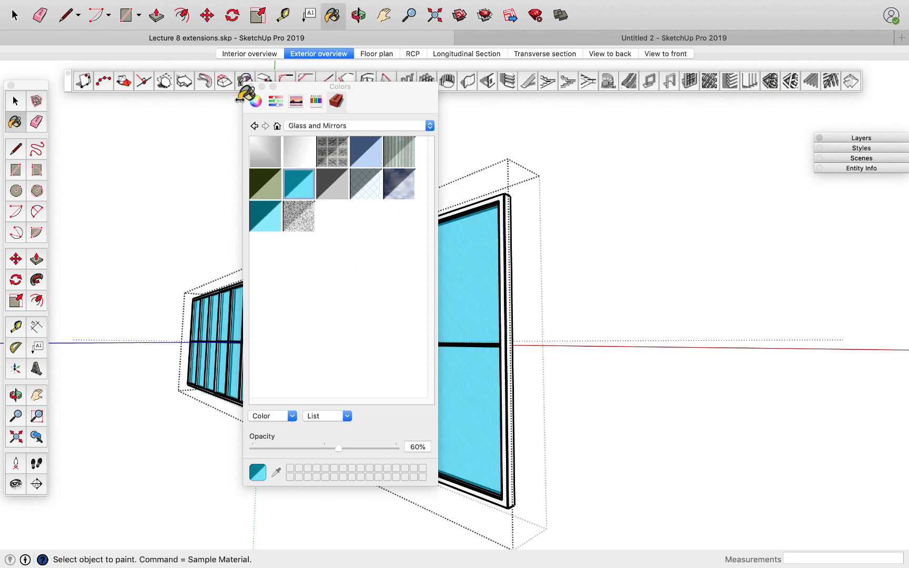
left_click(262, 86)
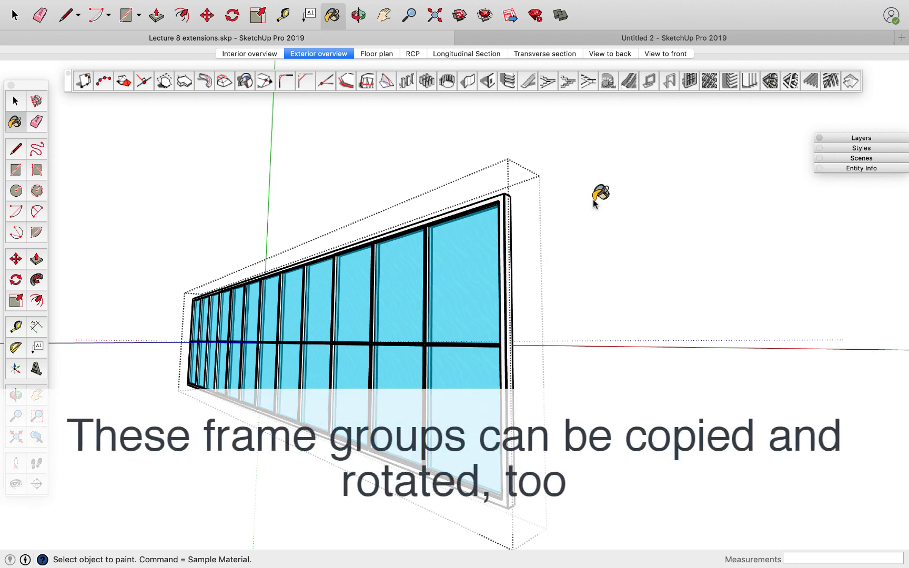
key("space")
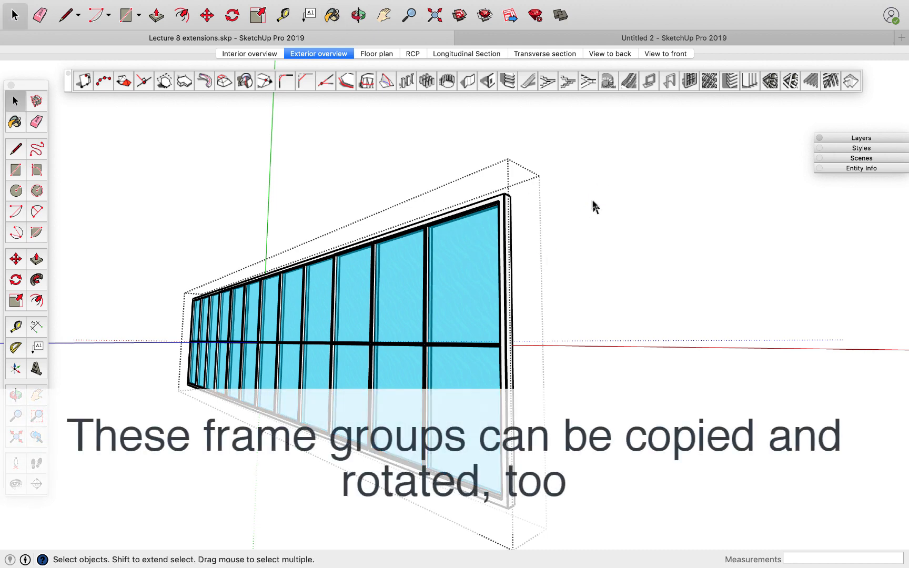
left_click(592, 204)
Create a recessed/extruded-edge panel frame with 2 rows and 6 columns on the short glass face with the doors.
middle_click_drag(475, 293, 459, 342)
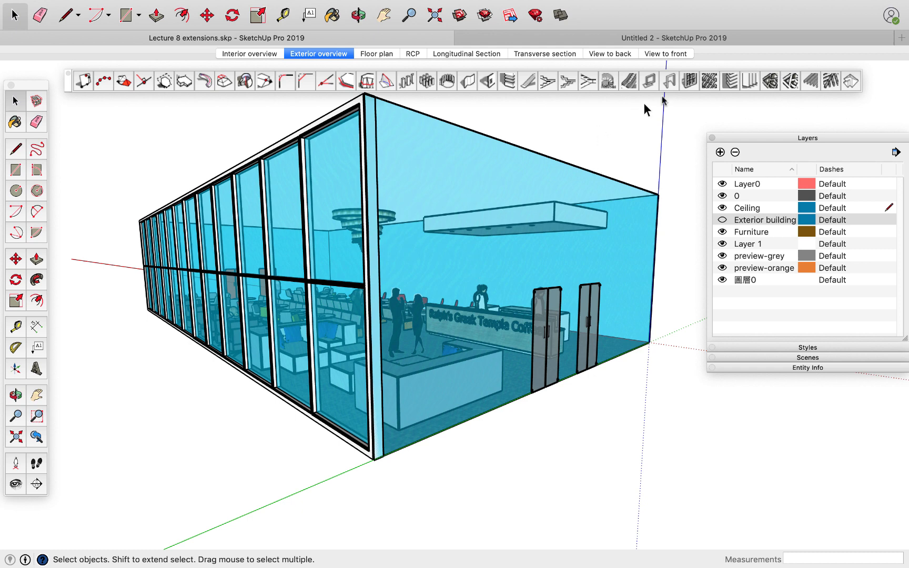
left_click(689, 82)
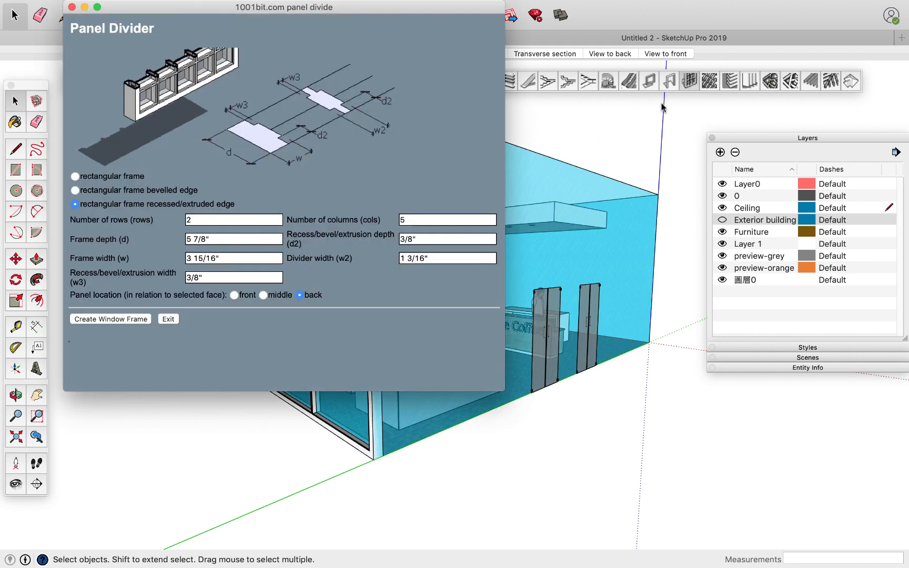
left_click_drag(254, 7, 284, 204)
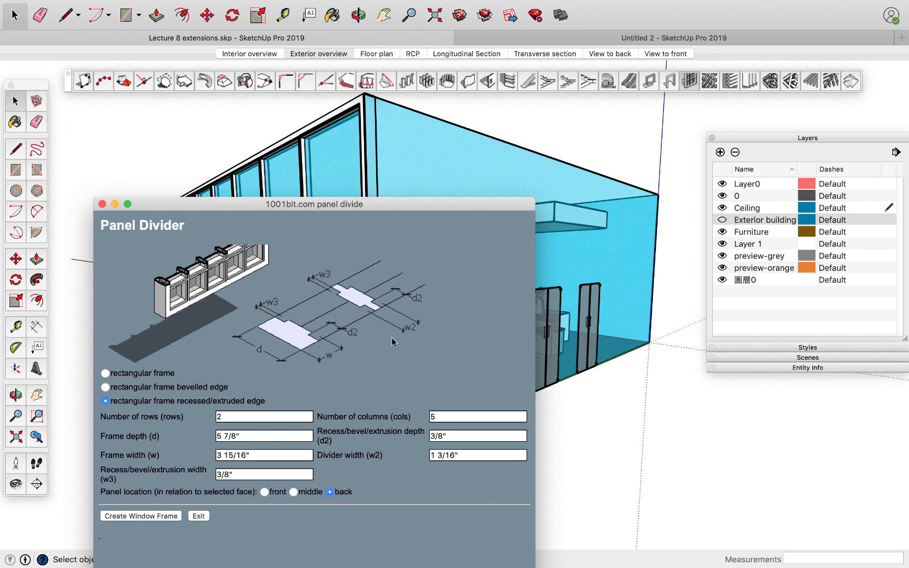
double_click(450, 415)
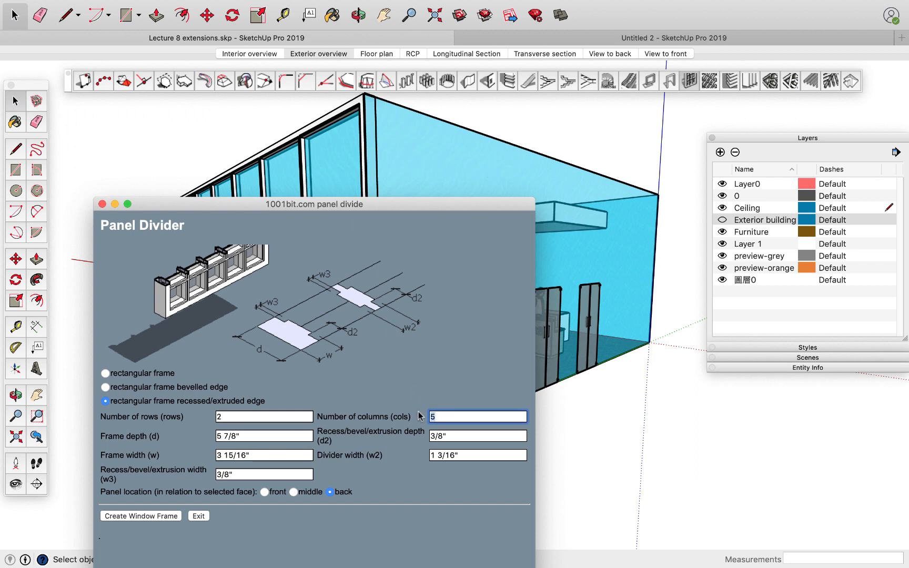
type("6")
left_click_drag(225, 209, 209, 135)
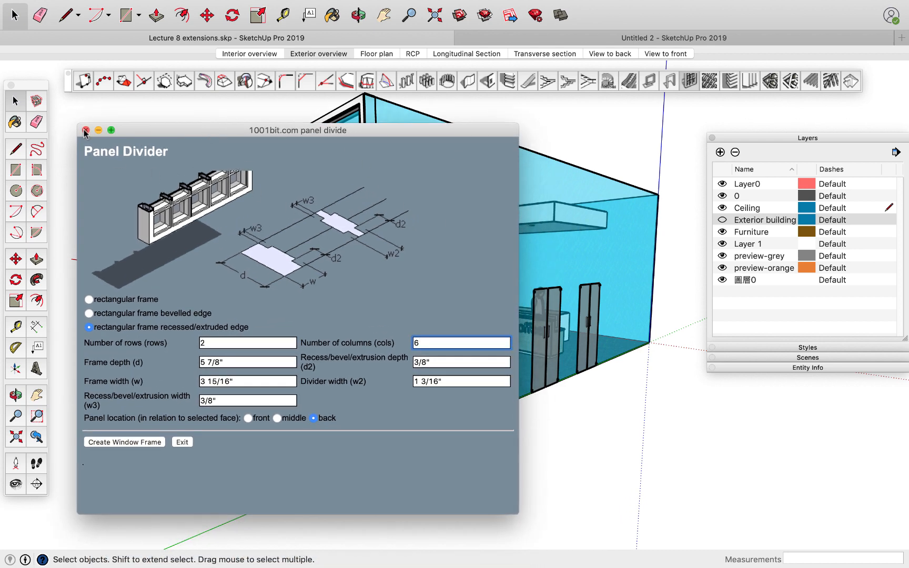
left_click(132, 443)
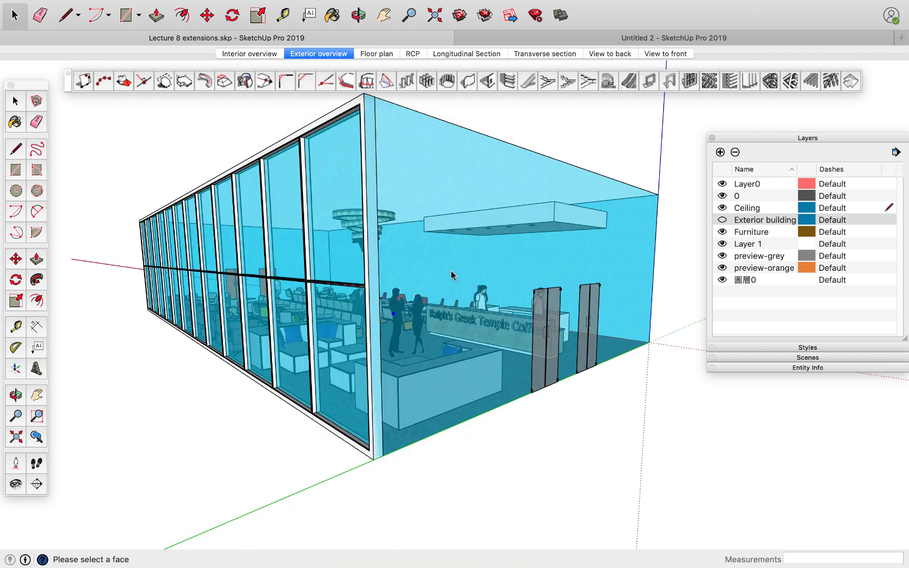
left_click(453, 168)
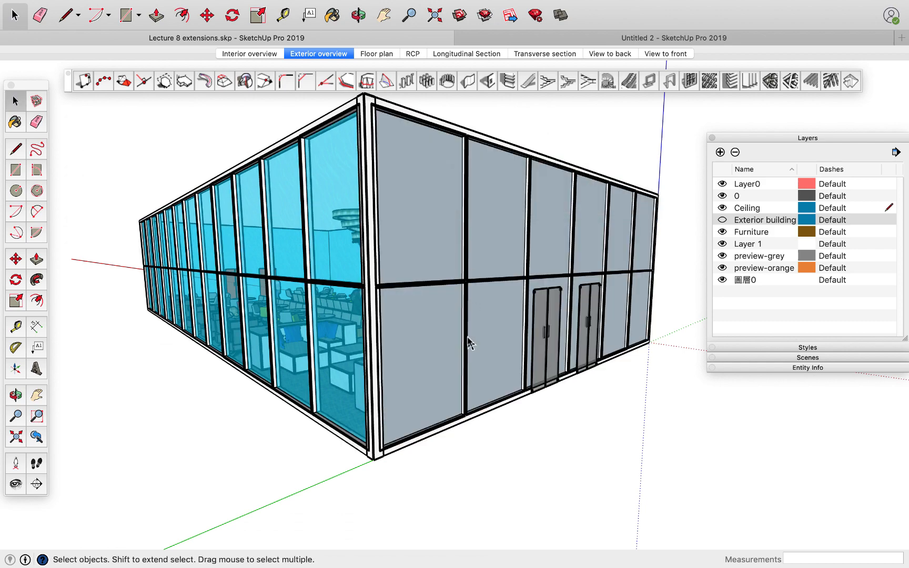
middle_click_drag(471, 349, 316, 422)
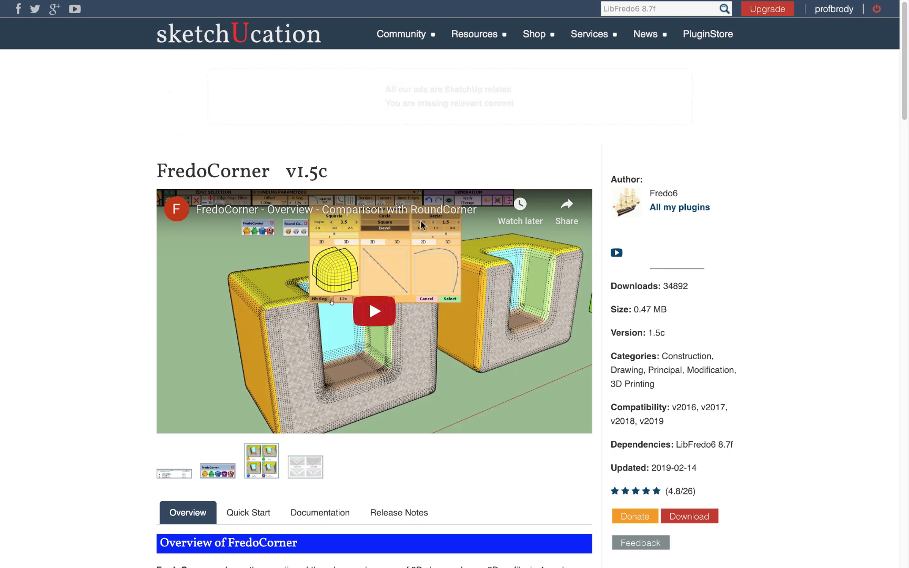
Read the FredoCorner plugin page on SketchUcation, including its resources and the Round, Bevel, SubDiv and Chop Corner modes.
mouse_move(545, 36)
mouse_move(496, 38)
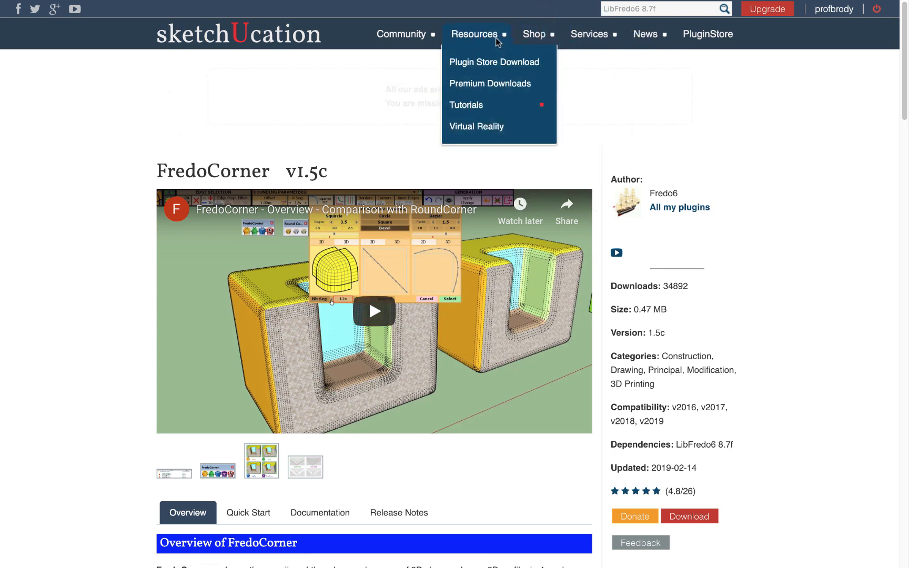
mouse_move(502, 108)
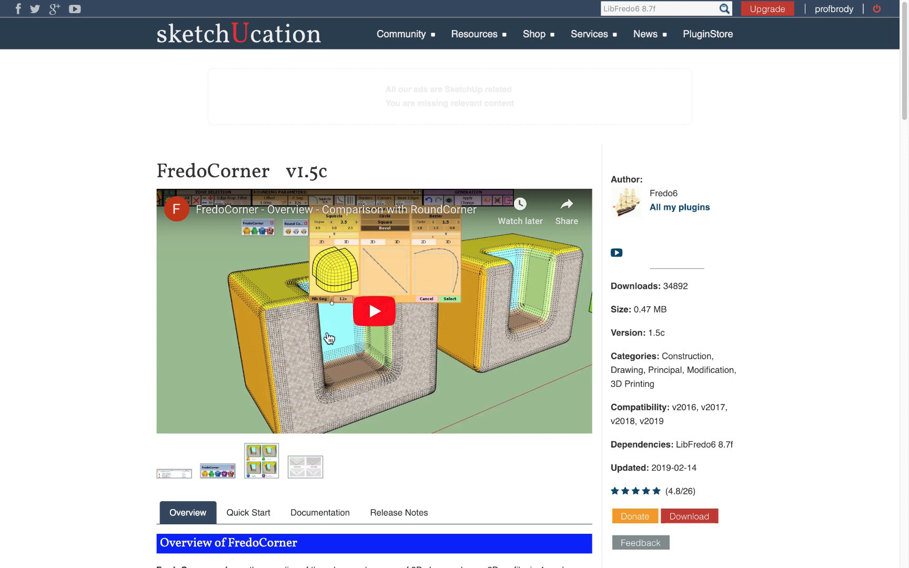
scroll(316, 331, "down", 6)
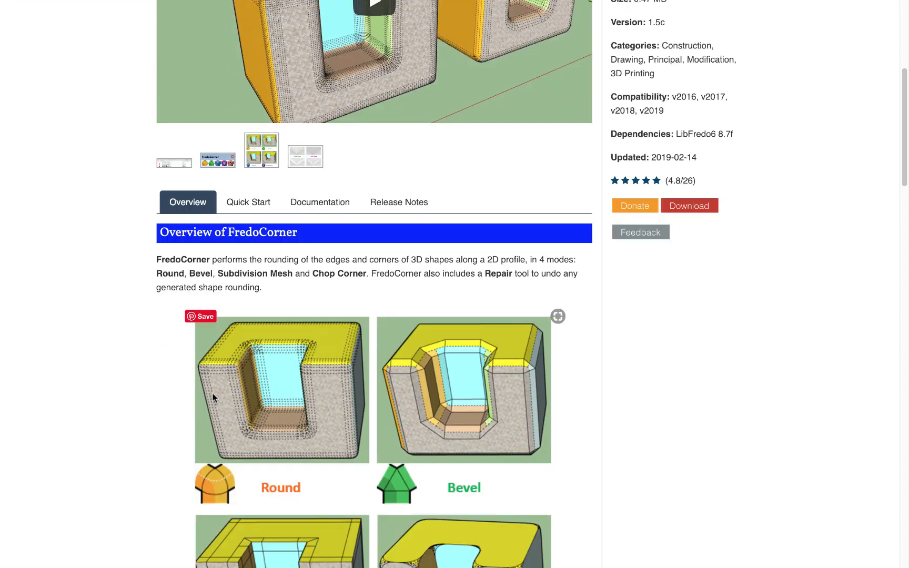
scroll(293, 408, "down", 3)
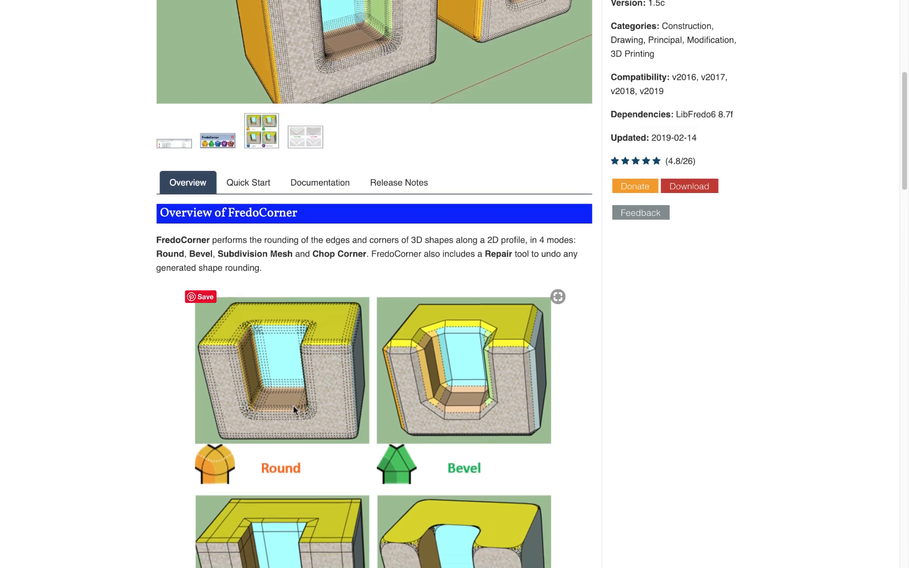
scroll(294, 410, "down", 1)
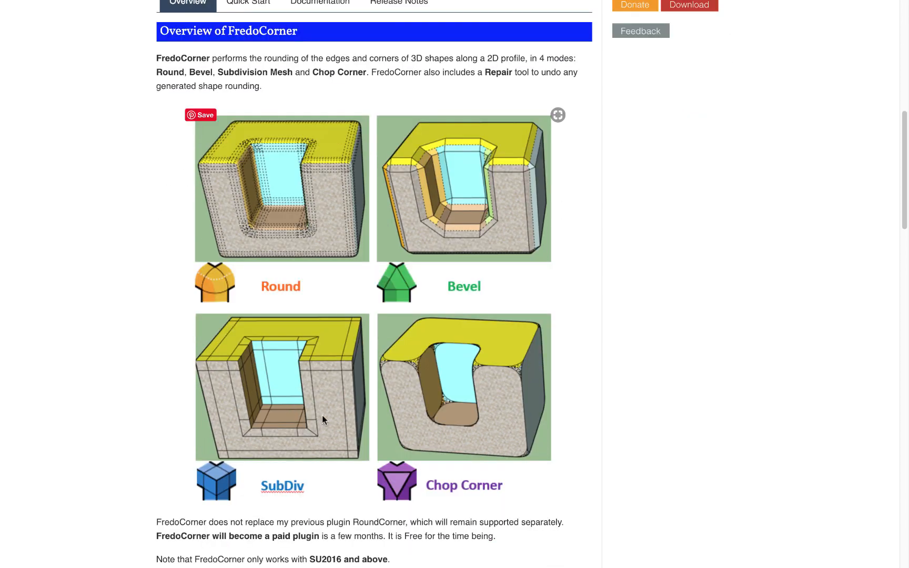
scroll(322, 416, "down", 2)
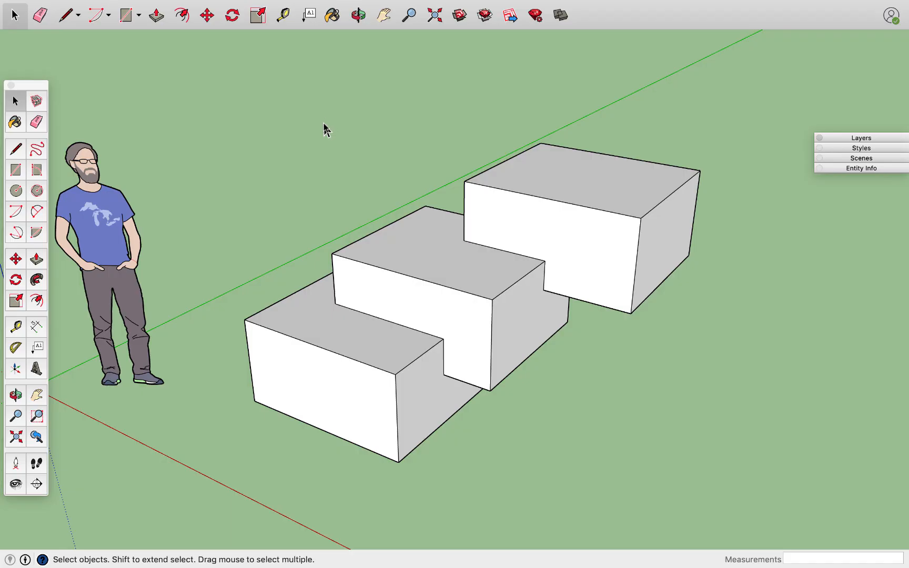
Switch to the SketchUp model with the stepped boxes and open the Extension Manager to review the installed extensions.
mouse_move(351, 2)
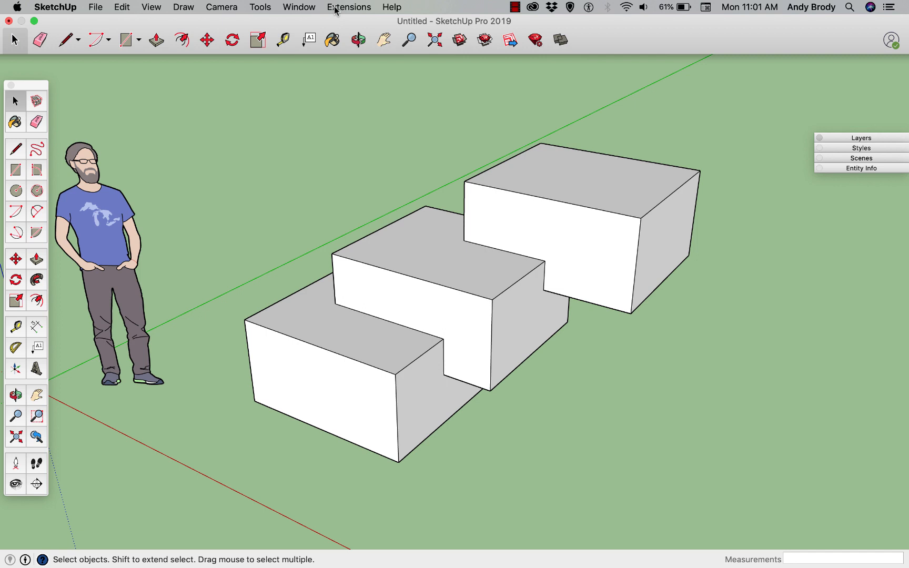
left_click(302, 8)
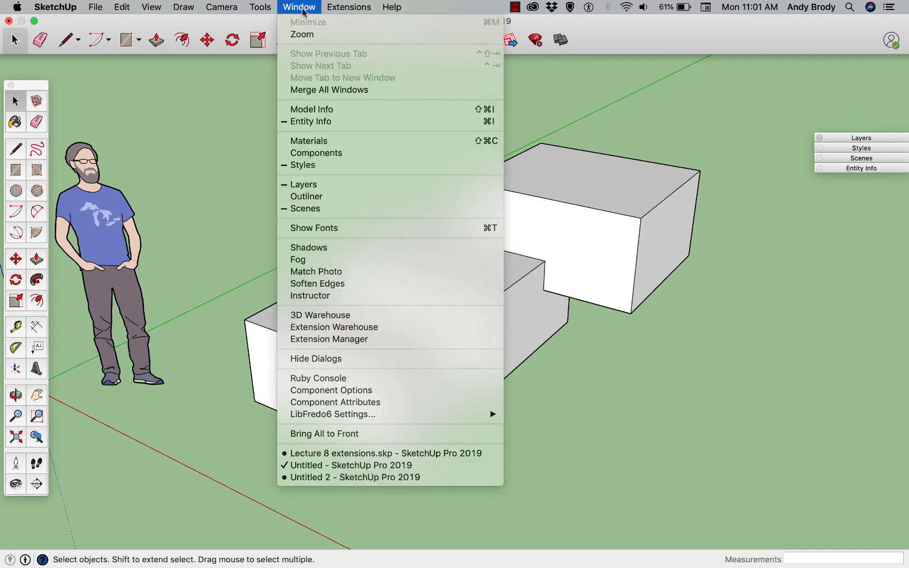
left_click(332, 339)
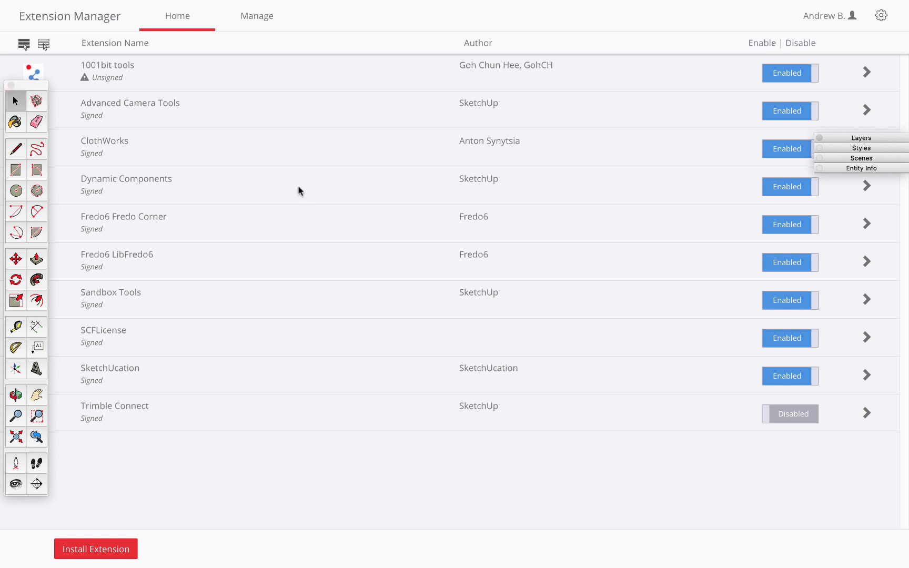
Clear the tool palette off the extension list and install the FredoCorner_v1.5c.rbz extension from the SketchUp Plugins folder.
left_click_drag(20, 89, 73, 72)
left_click(64, 69)
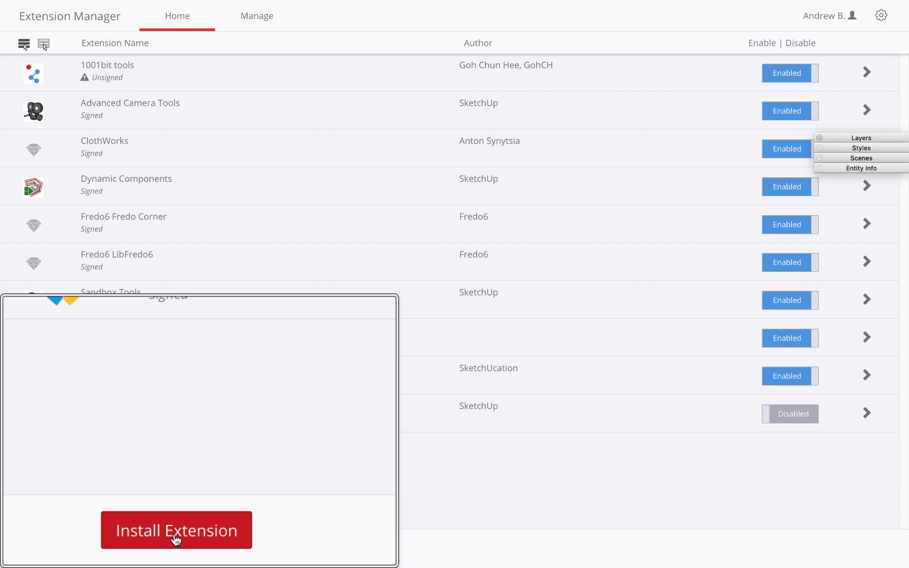
left_click(89, 552)
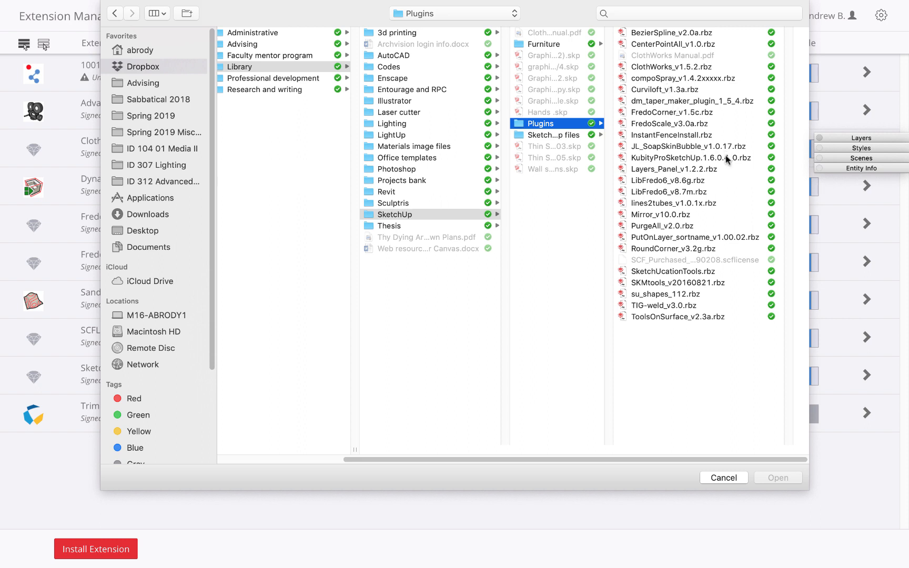
left_click(664, 113)
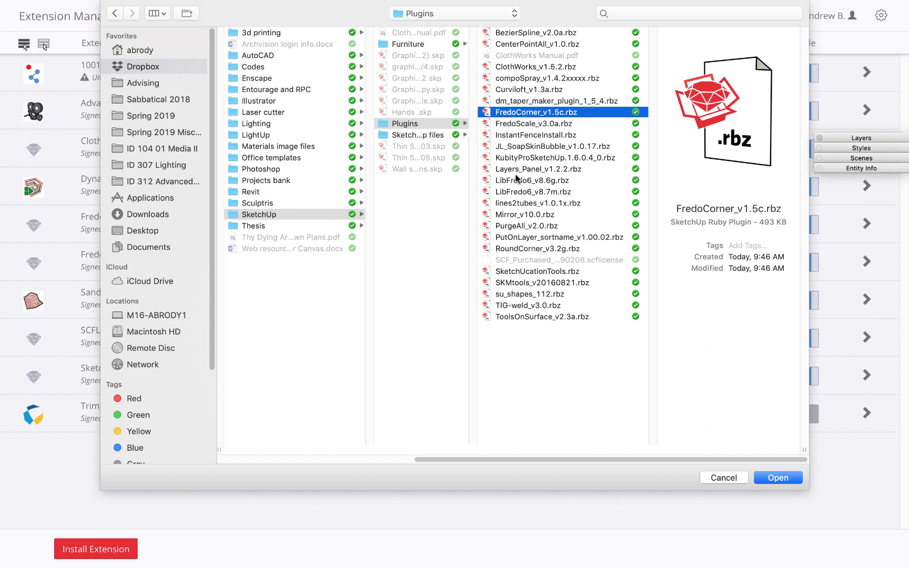
left_click(770, 478)
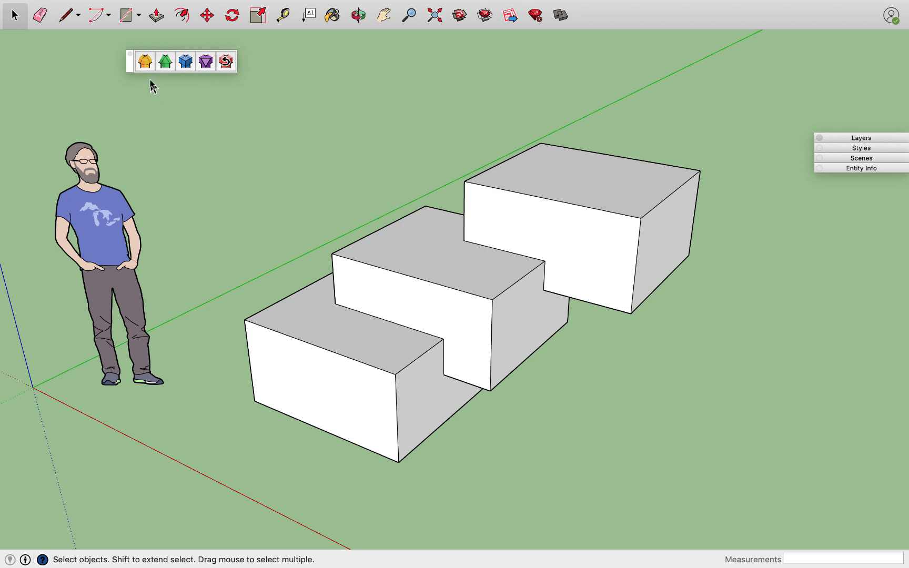
Start FredoCorner's Round mode on the stepped box group and set the rounding offset to 4".
left_click(545, 224)
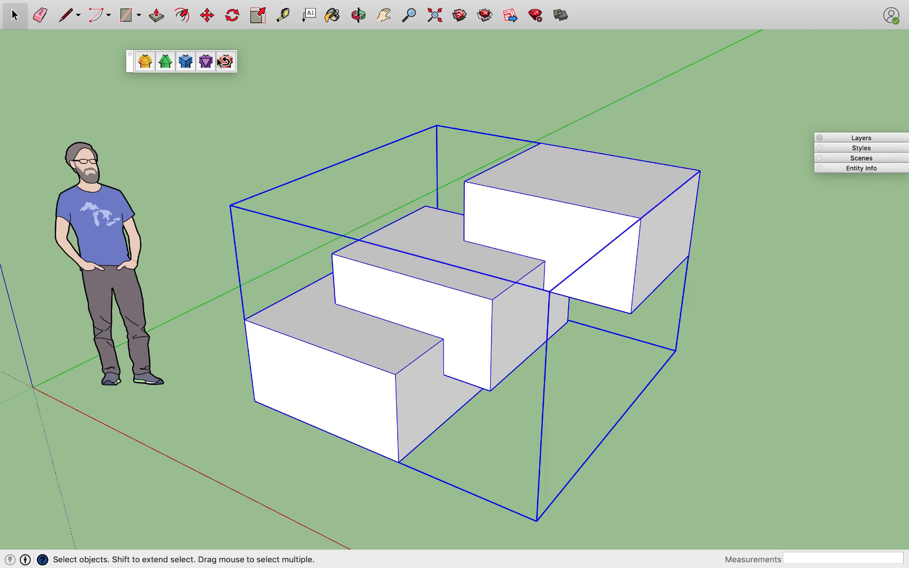
left_click(146, 61)
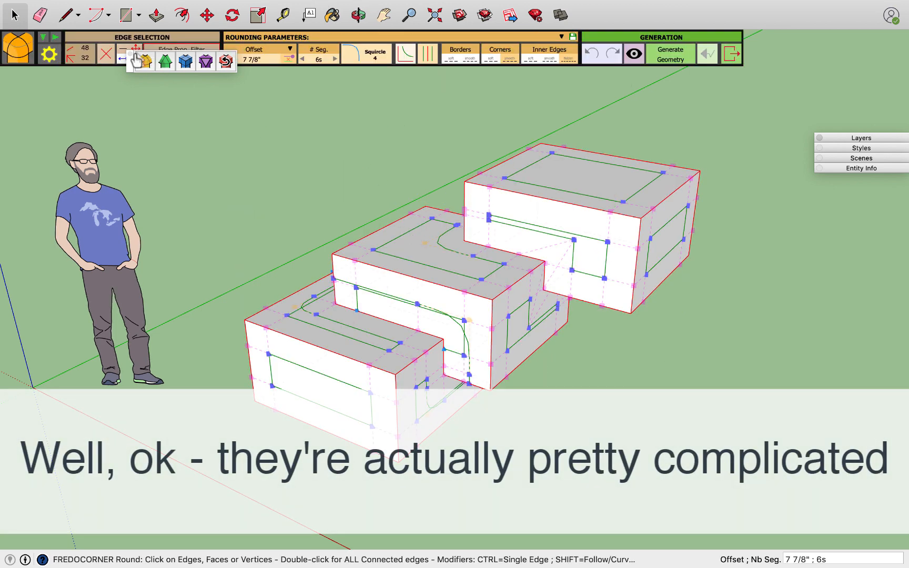
left_click_drag(131, 61, 131, 105)
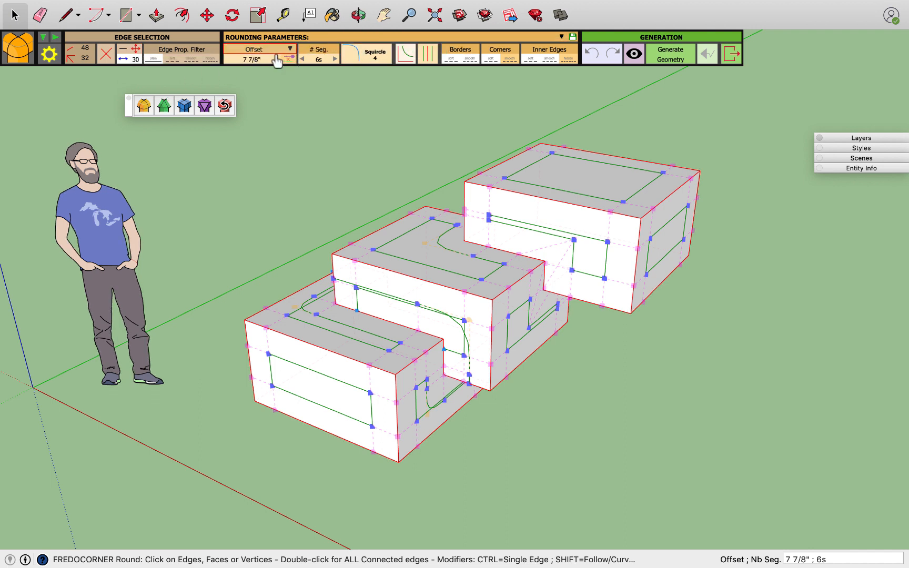
left_click(271, 61)
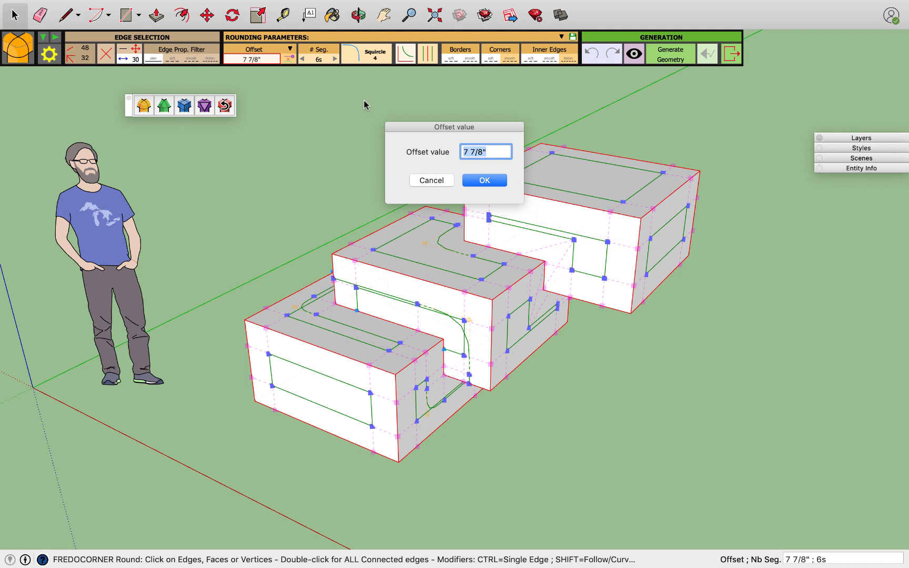
type("4")
left_click(474, 181)
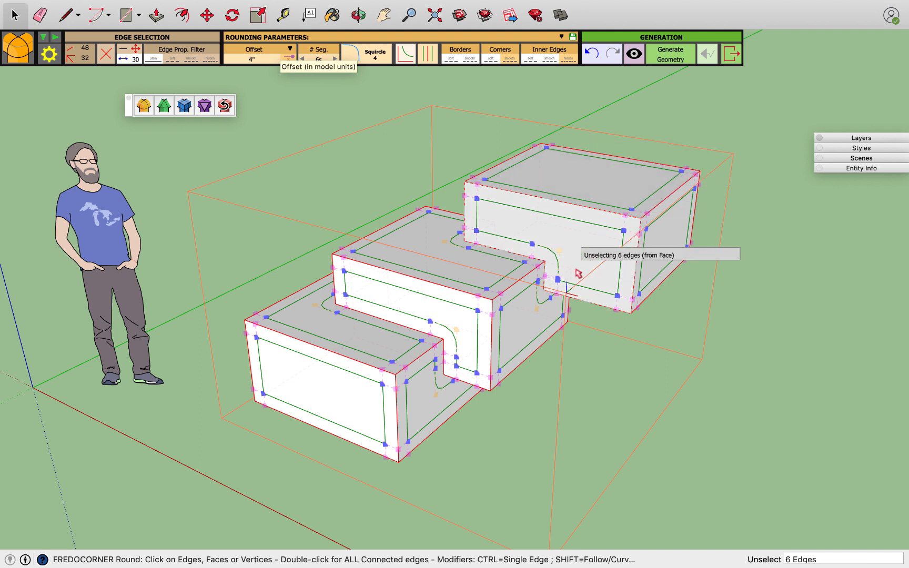
Preview the rounded edges of the stepped boxes and generate the rounded geometry.
left_click(634, 54)
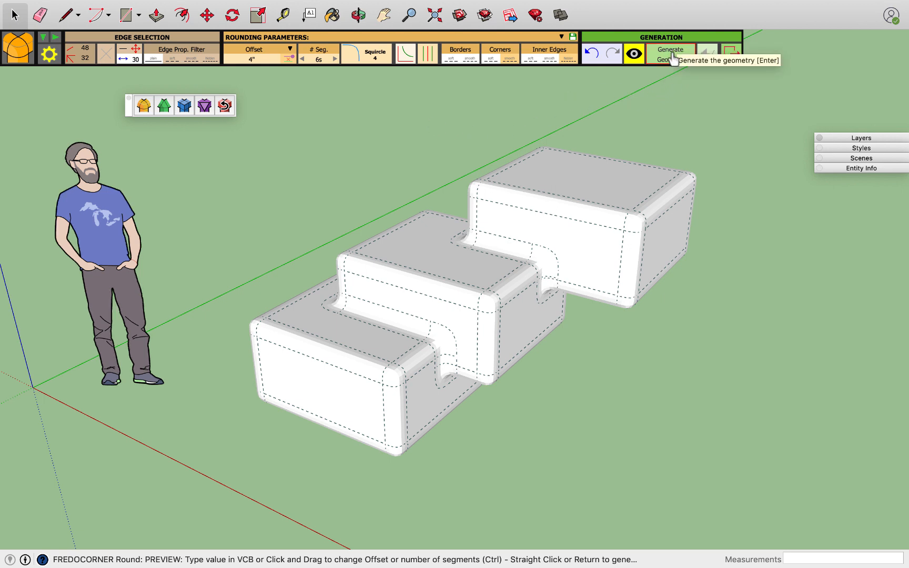
left_click(672, 55)
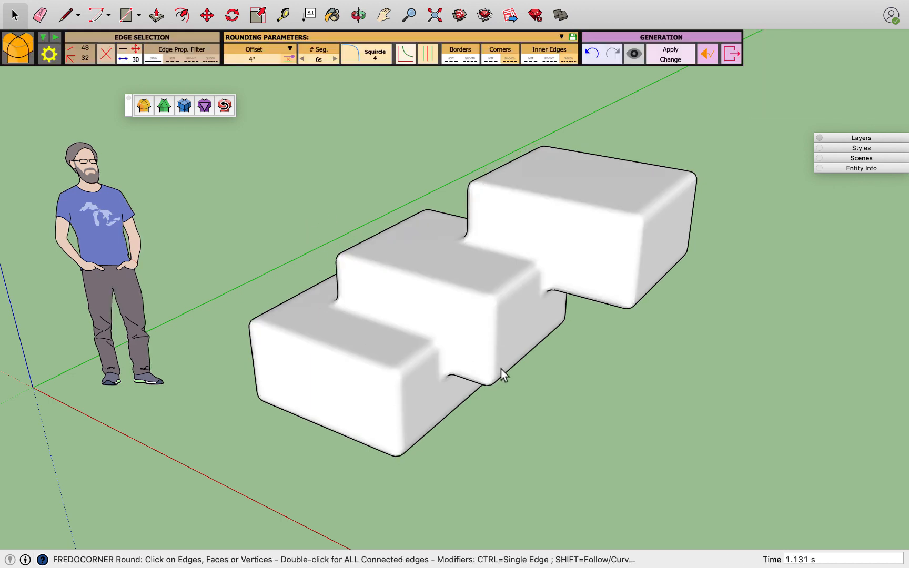
middle_click_drag(538, 362, 480, 328)
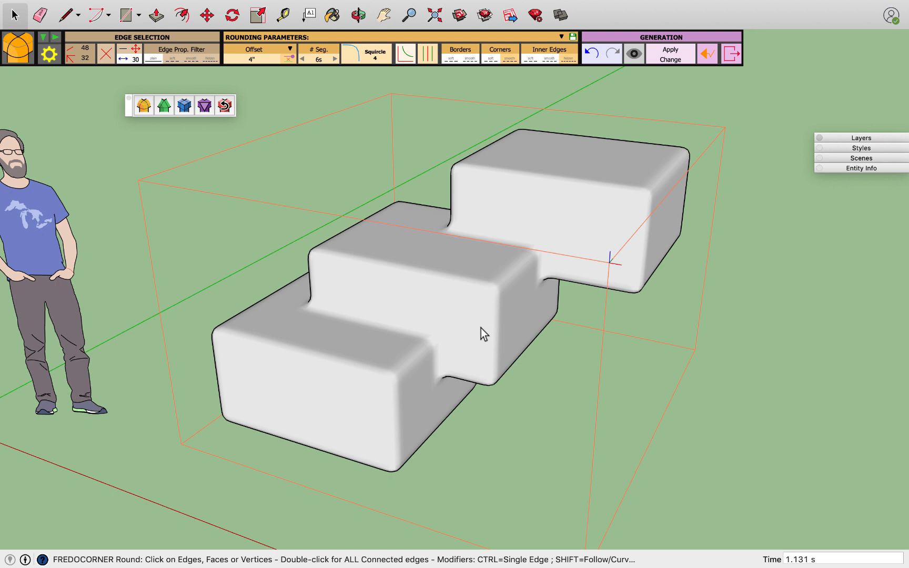
right_click(480, 329)
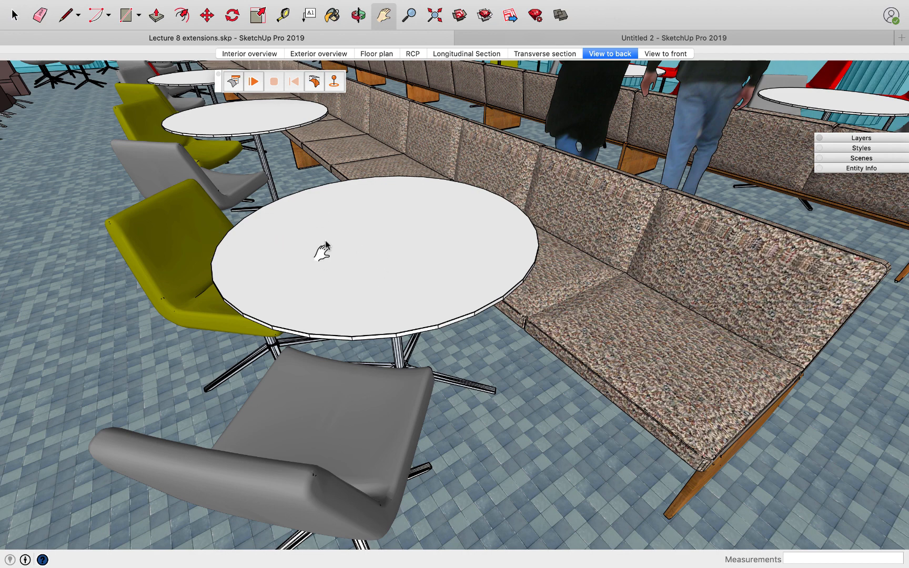
Draw a 4' by 4' square on the nearest round tabletop in the Lecture 8 extensions model.
left_click(126, 16)
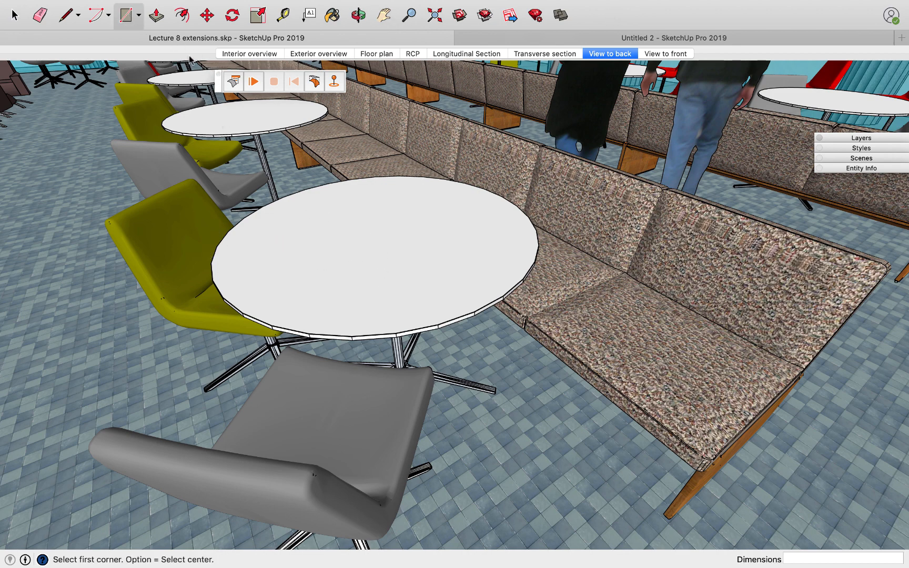
left_click(306, 209)
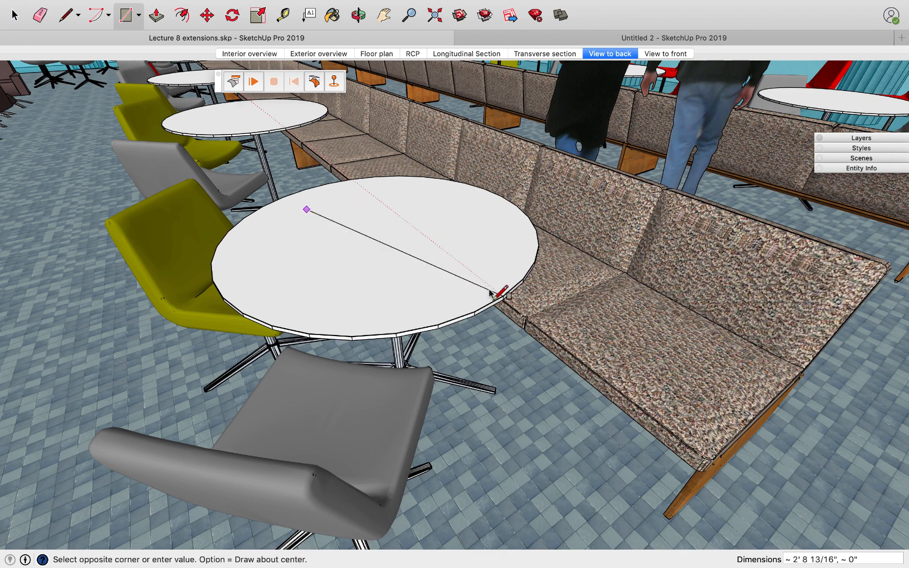
left_click(492, 257)
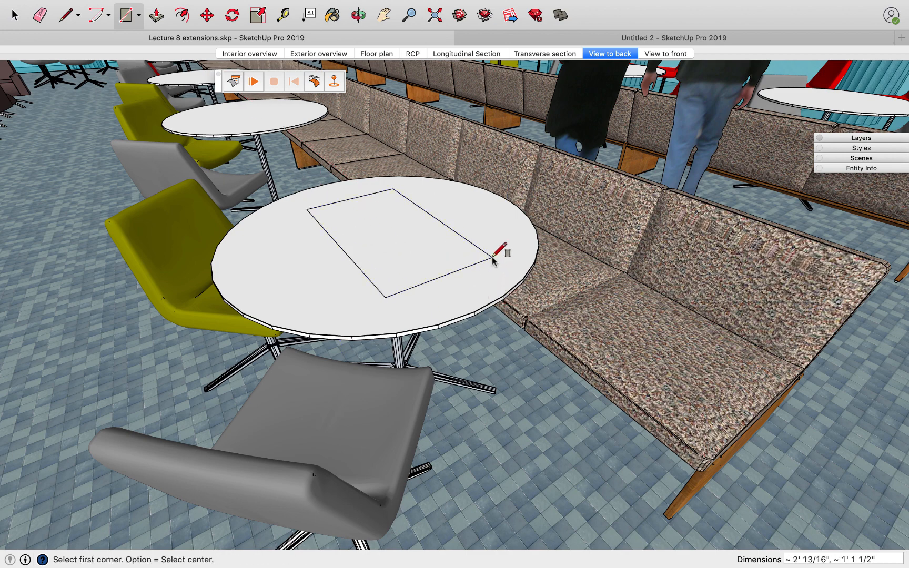
type("4',4'")
key("Return")
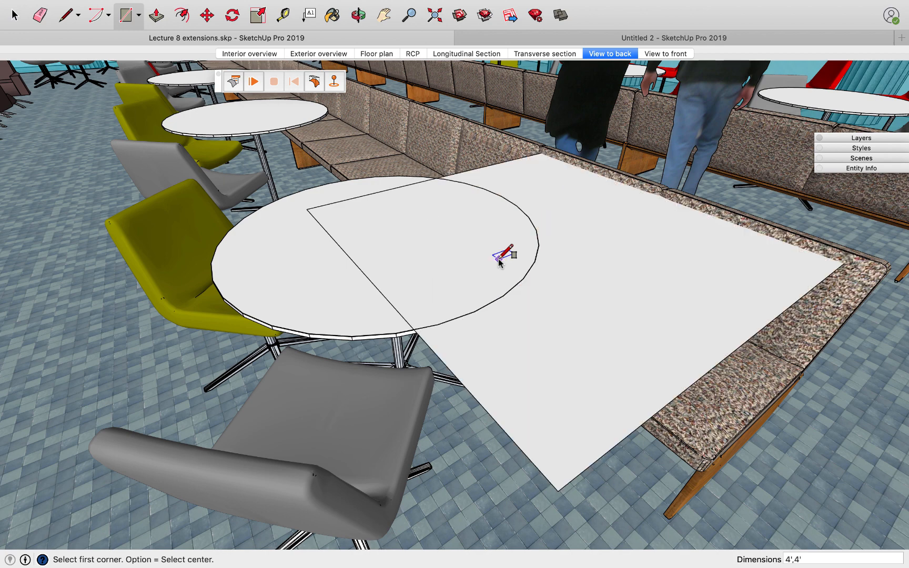
Make the square's face and edges a group and move it so it is centred over the round tabletop.
key("space")
double_click(587, 256)
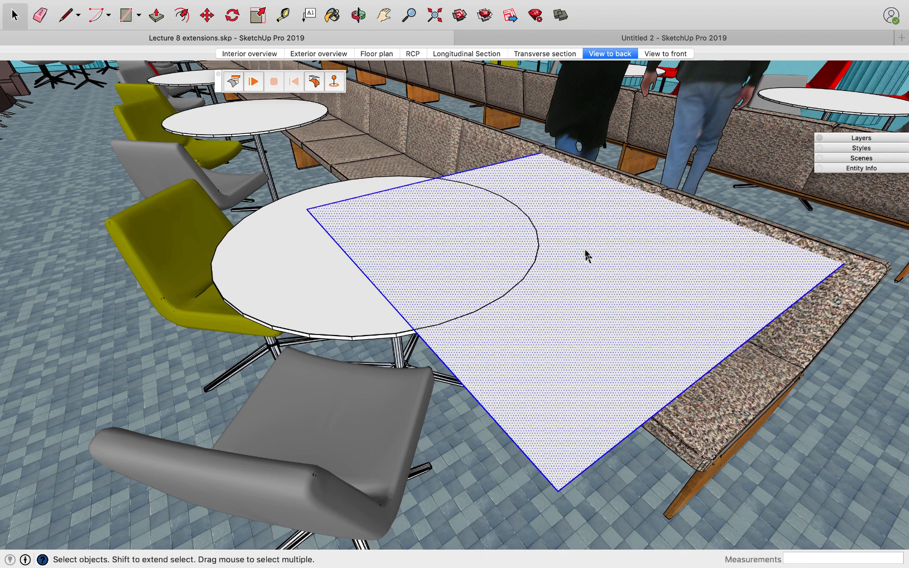
right_click(586, 254)
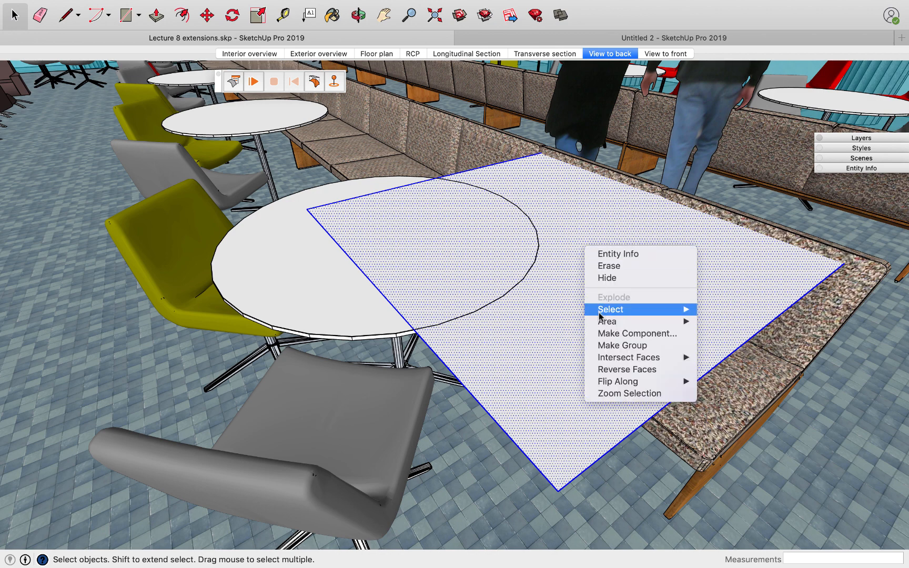
left_click(608, 345)
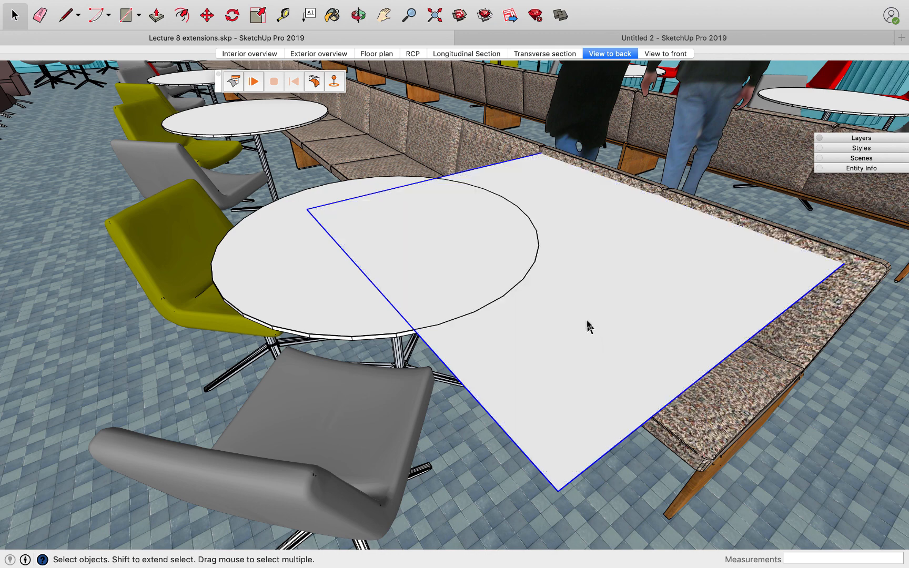
key("m")
left_click(602, 285)
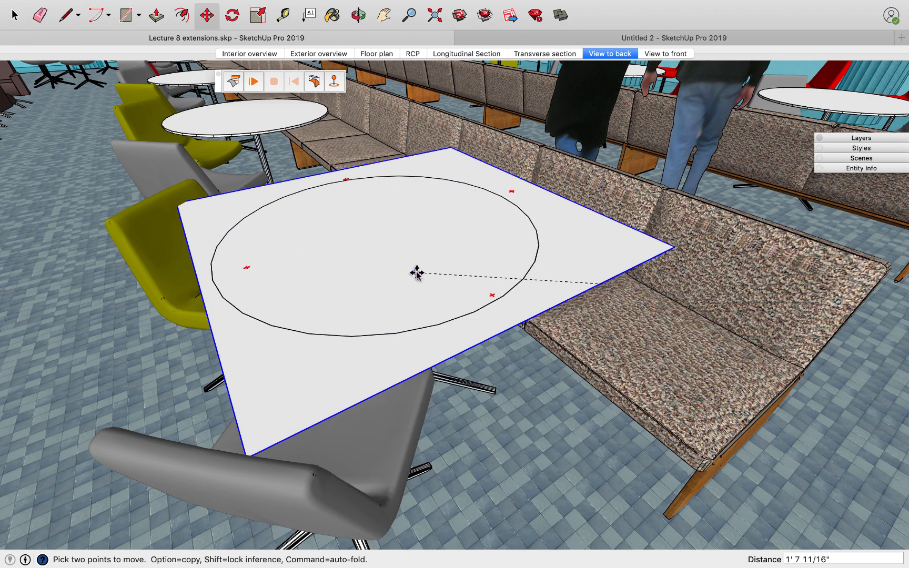
left_click(387, 259)
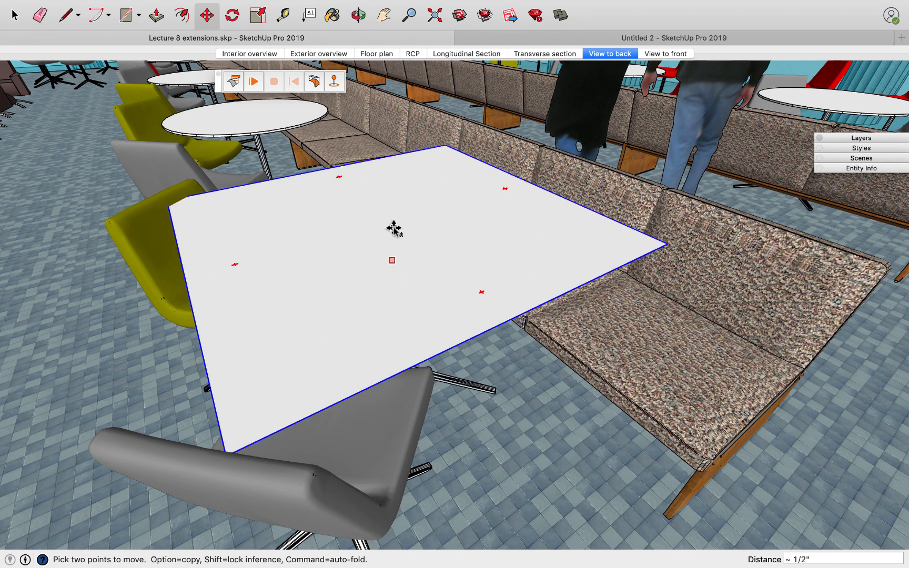
Raise the square group 6" straight up above the round tabletop.
key("Right")
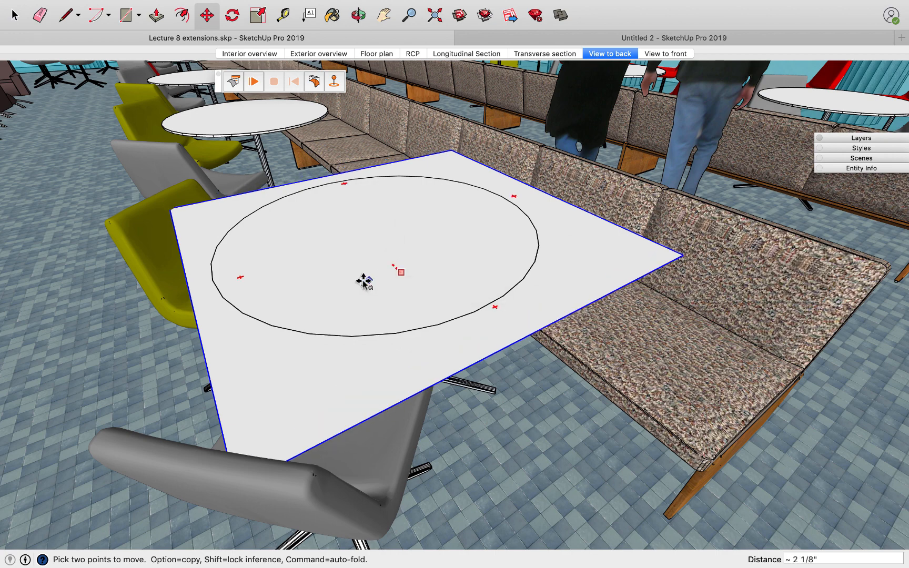
key("Left")
key("Right")
key("Up")
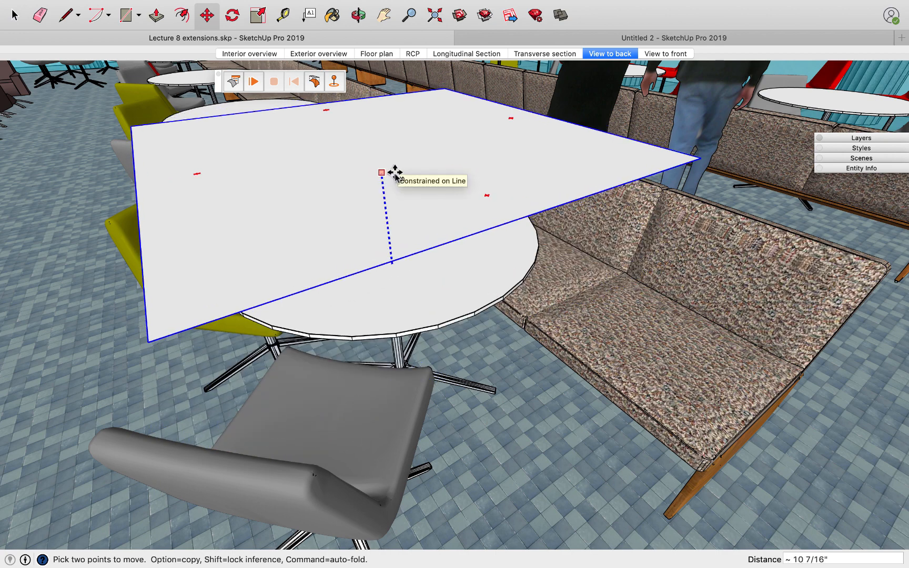
type("6")
key("Return")
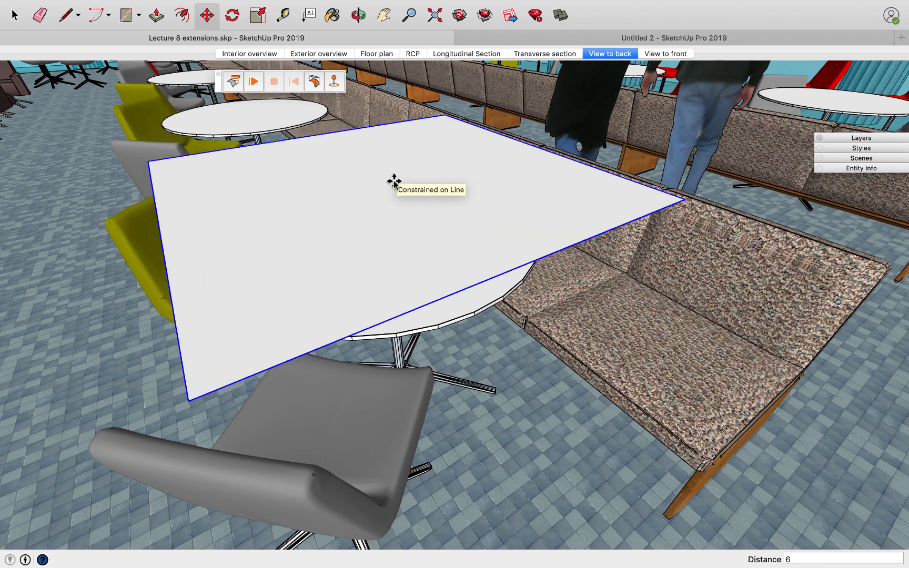
Make the round table component a ClothWorks collider.
middle_click_drag(392, 266, 377, 258)
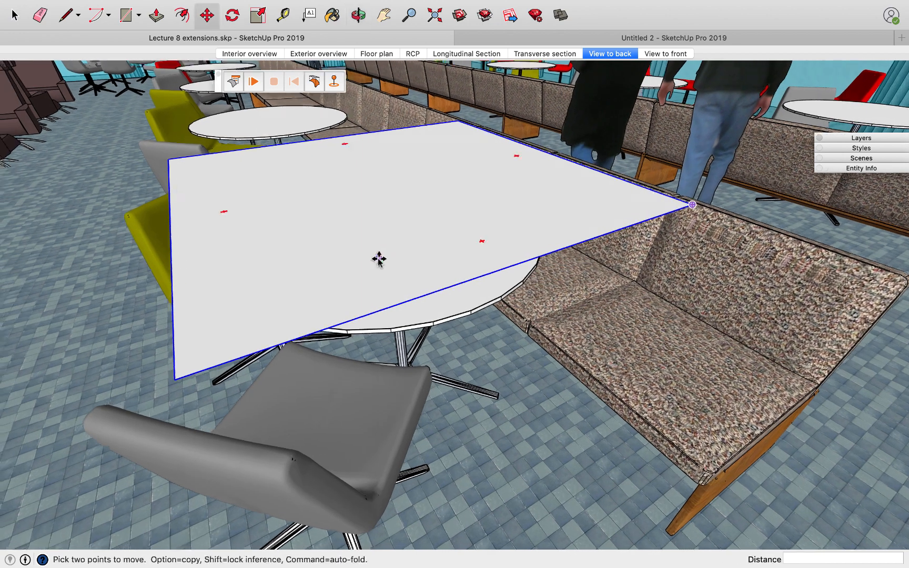
left_click(15, 15)
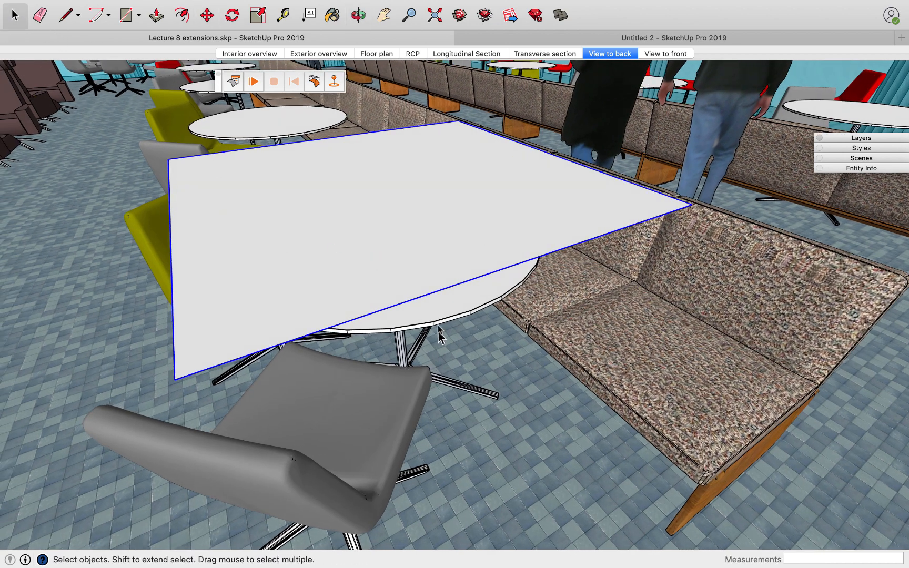
left_click(432, 312)
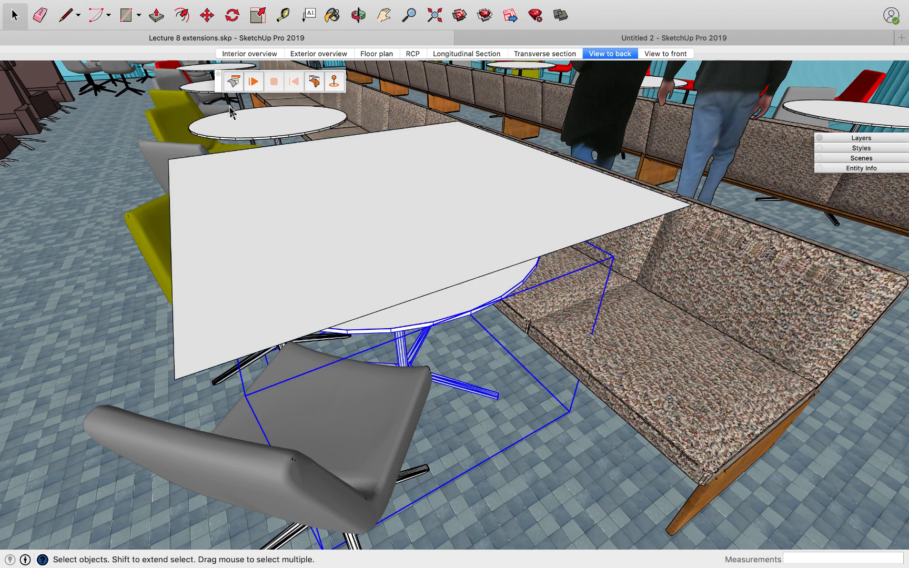
right_click(455, 310)
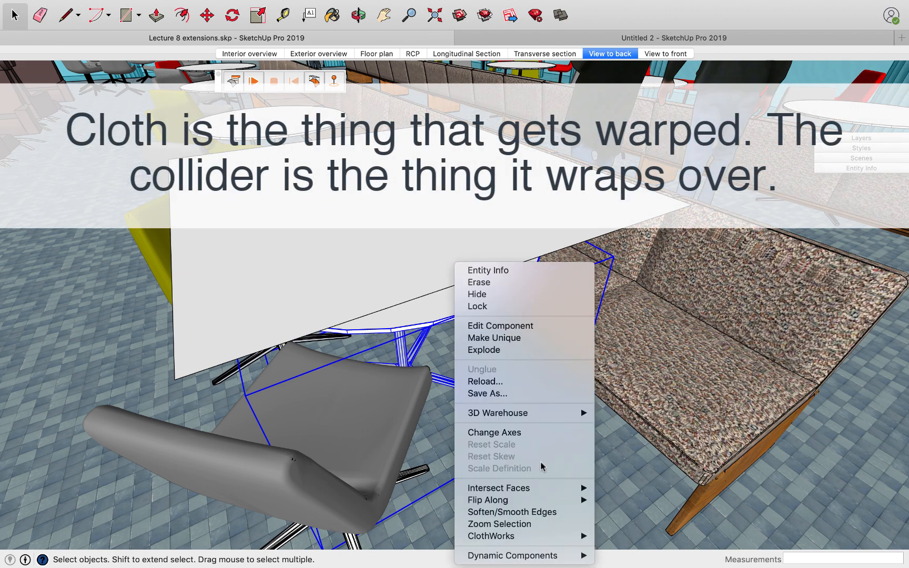
mouse_move(555, 537)
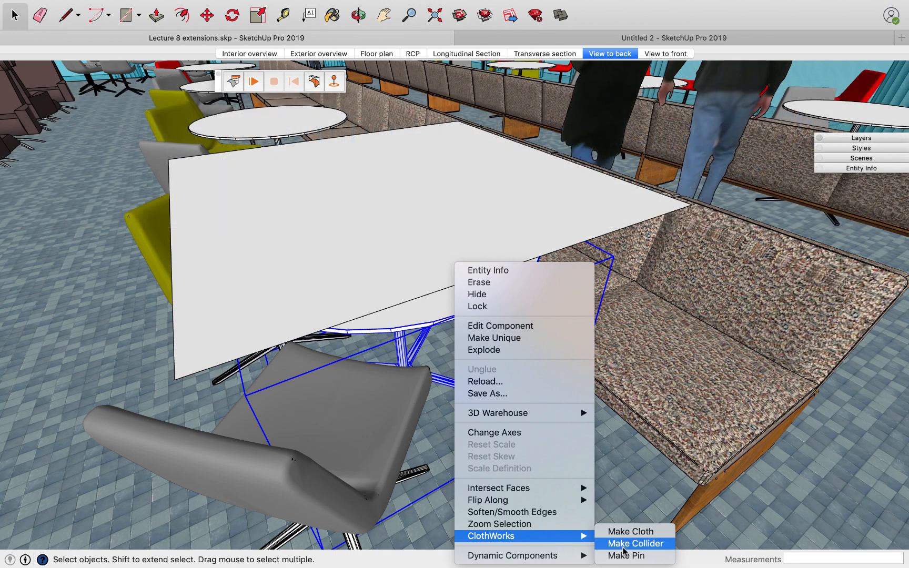
left_click(623, 546)
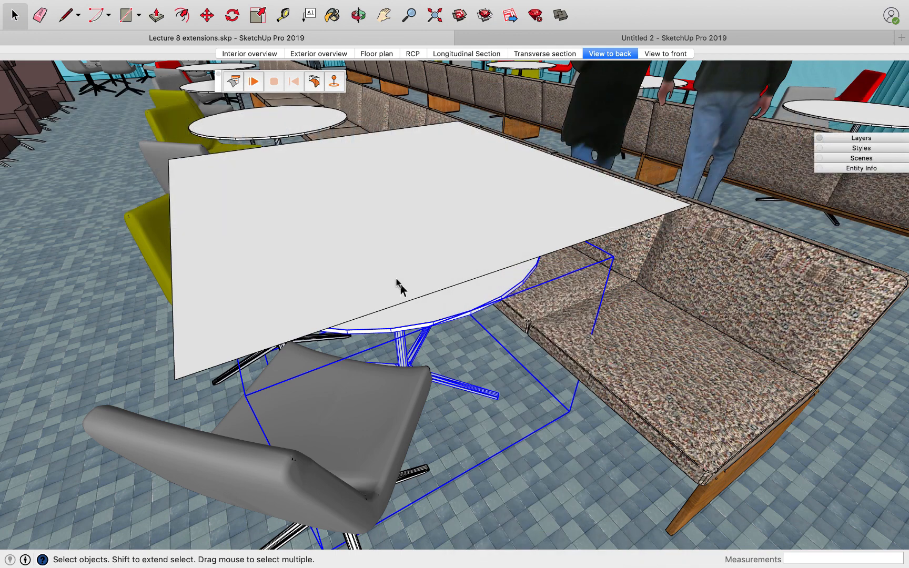
Make the square group above the table a ClothWorks cloth.
left_click(368, 250)
right_click(357, 240)
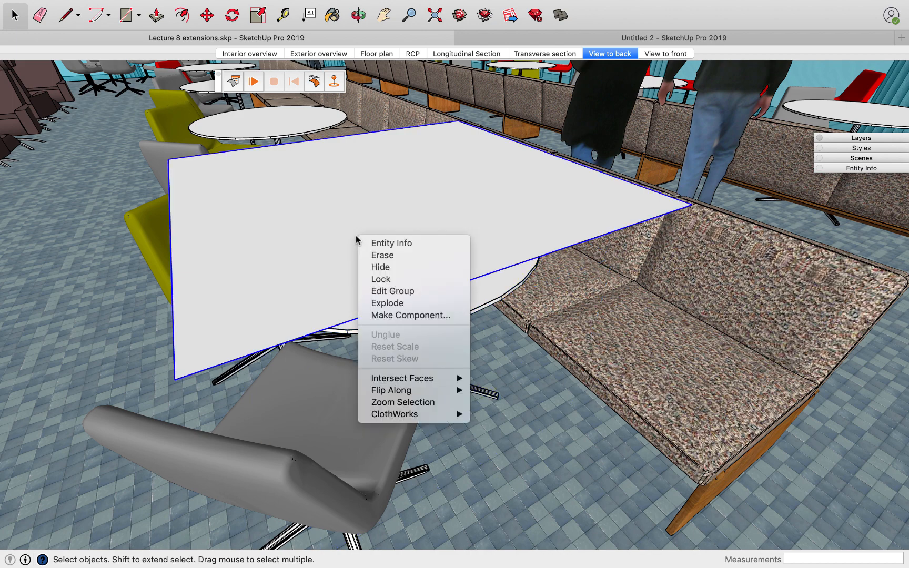
mouse_move(421, 417)
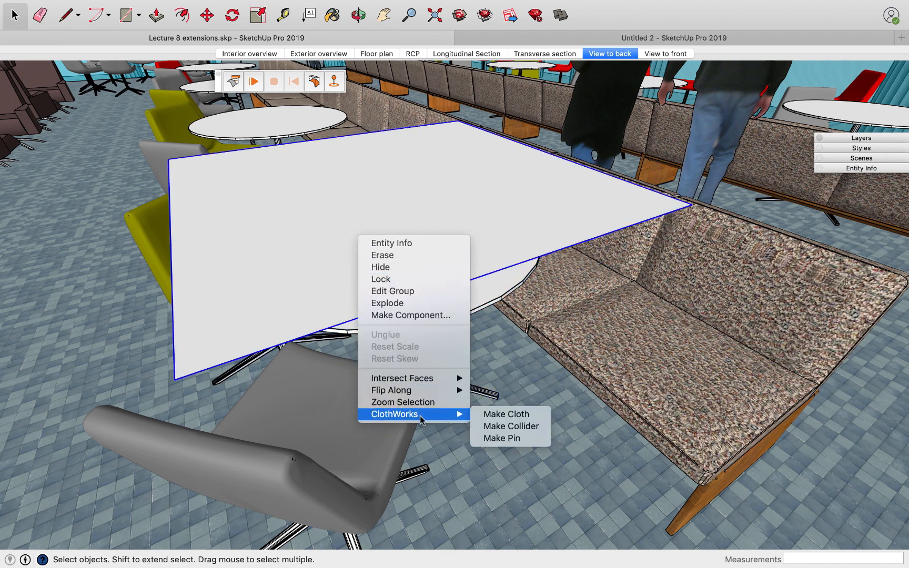
left_click(487, 415)
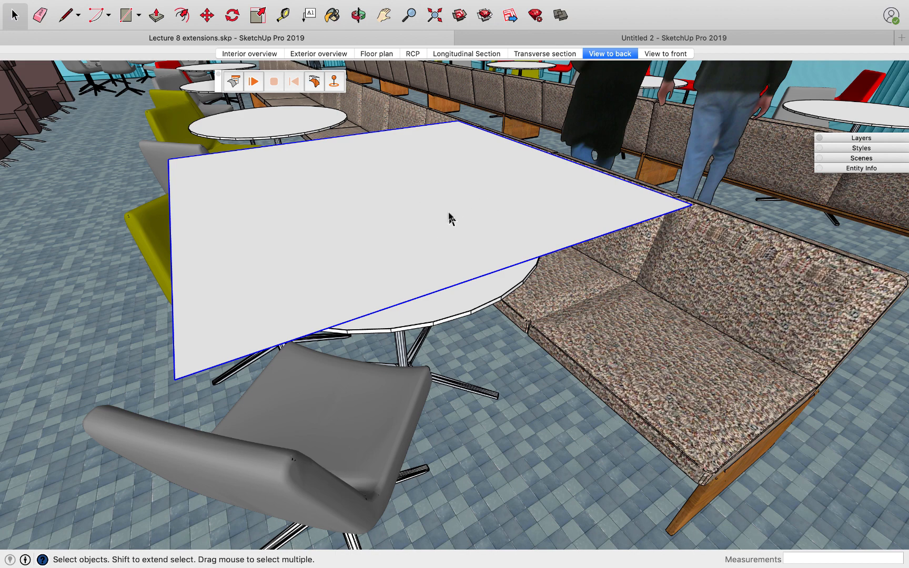
Apply a ClothWorks adaptive grid with 1 9/16" padding to the square cloth group above the table.
right_click(382, 219)
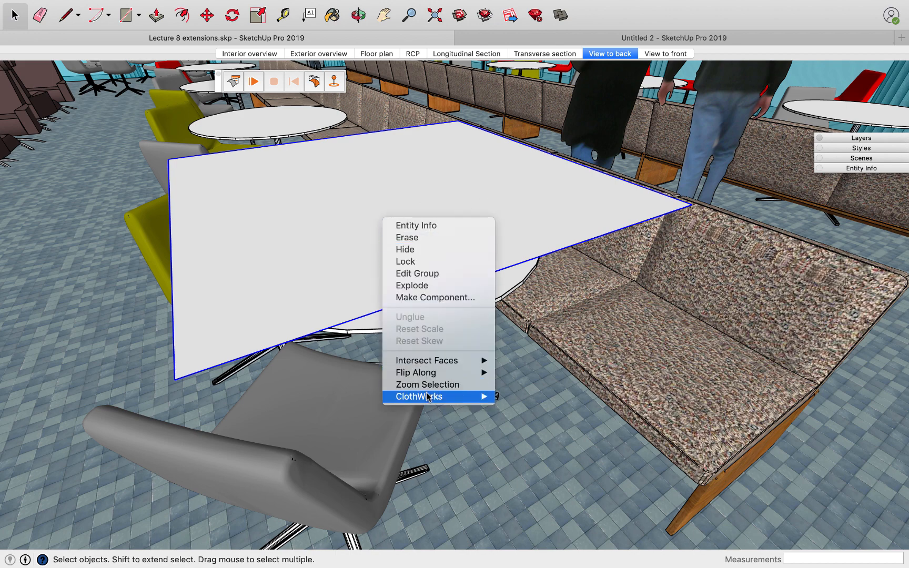
mouse_move(427, 397)
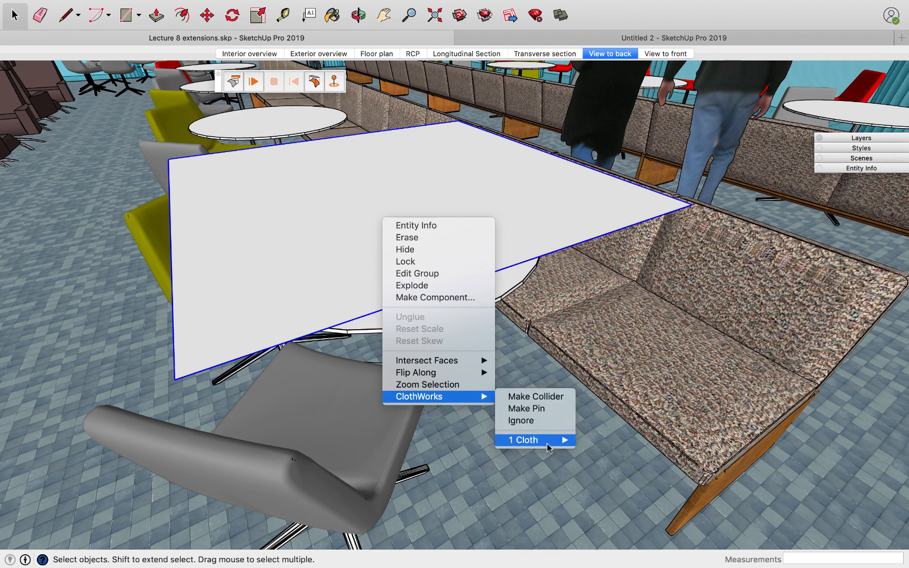
mouse_move(549, 442)
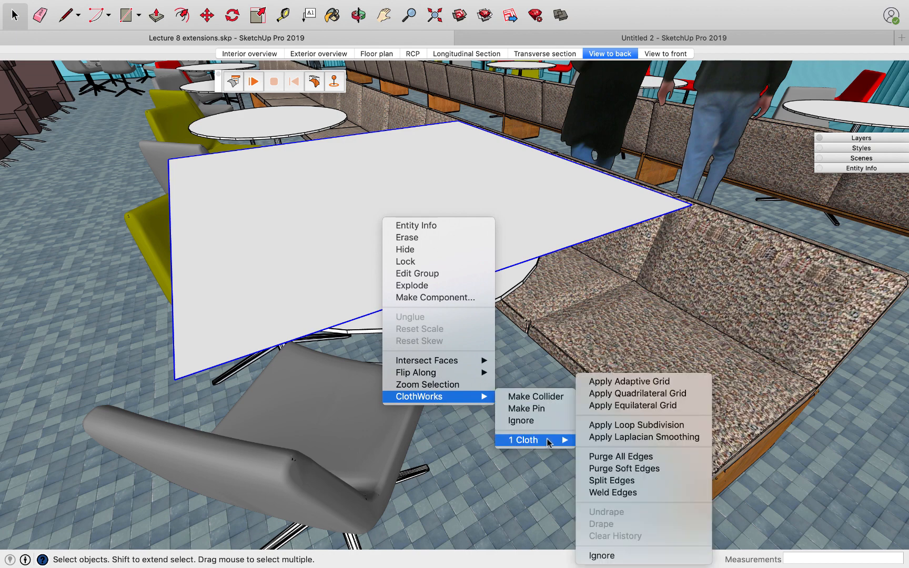
left_click(617, 382)
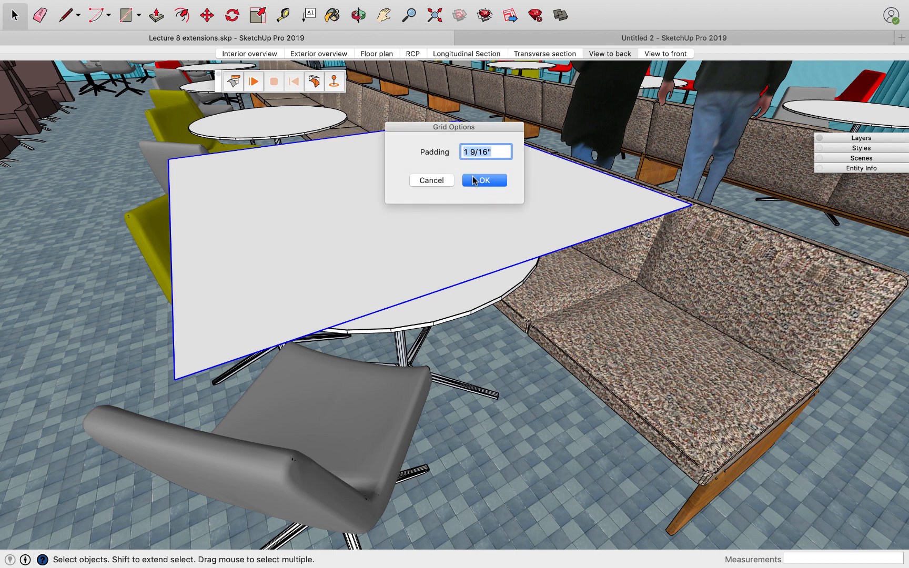
left_click(476, 181)
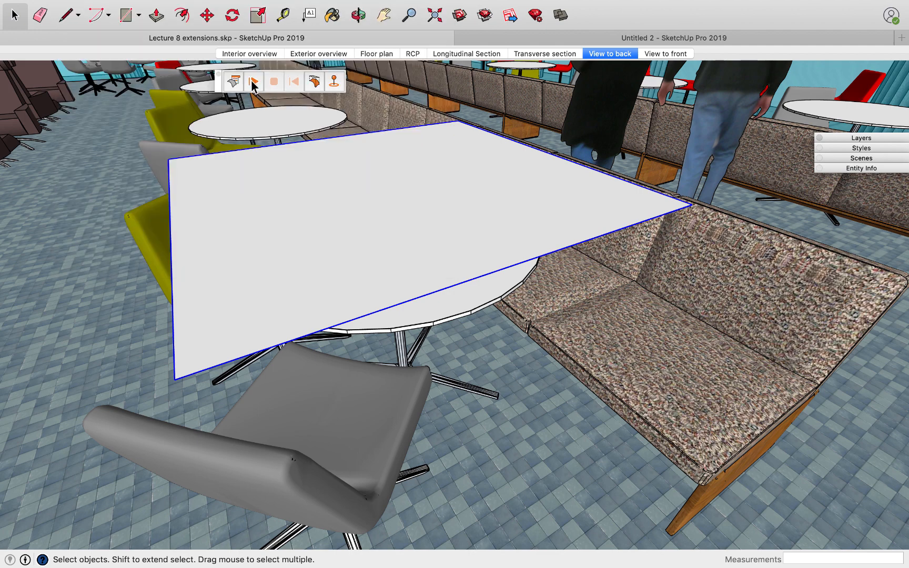
Run the ClothWorks simulation to drape the cloth over the round tabletop, and pause it once the tablecloth hangs over the edge.
left_click(253, 83)
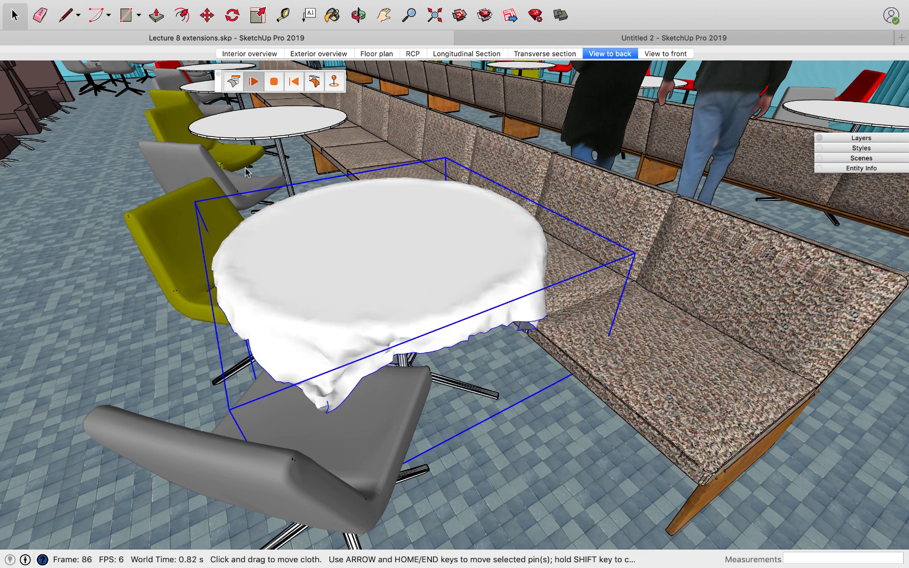
left_click(253, 82)
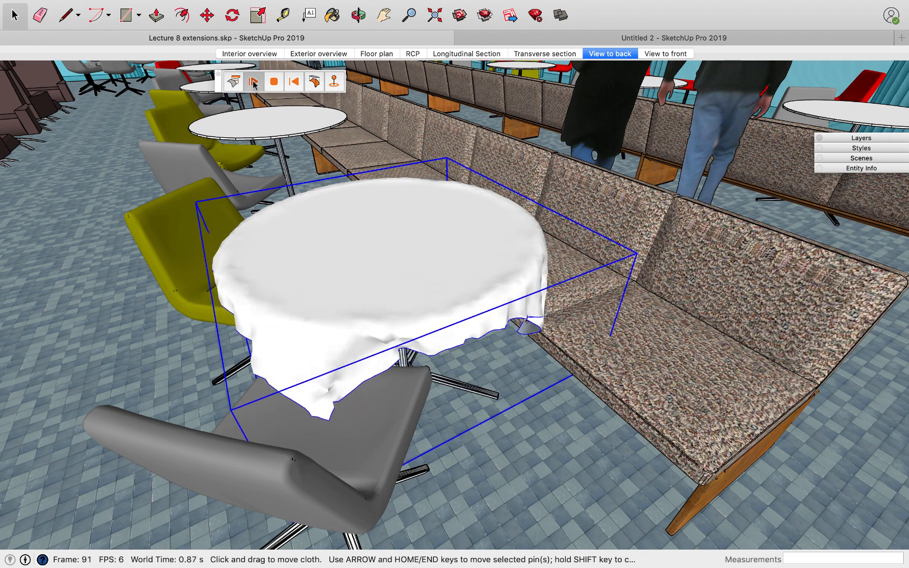
left_click(253, 82)
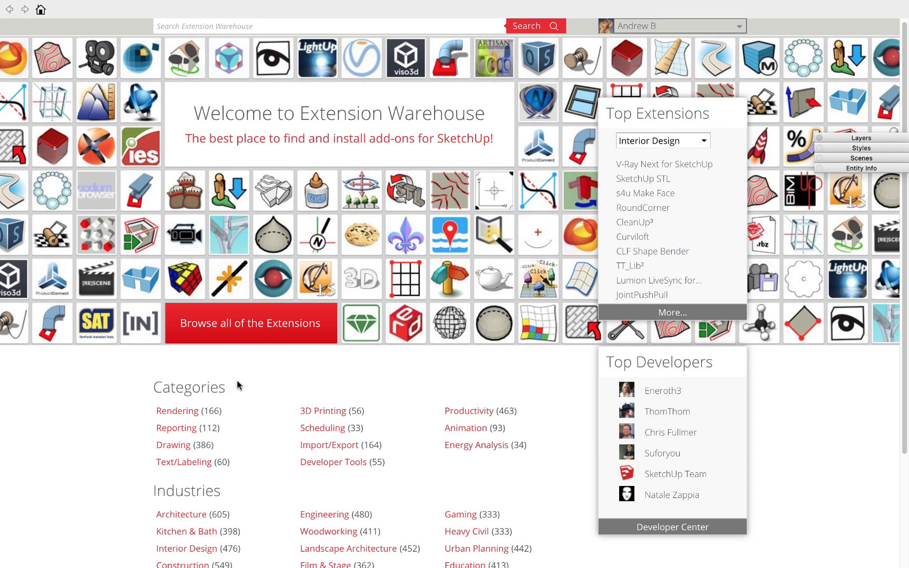
Look over the extension categories and industries on the Extension Warehouse home page.
scroll(237, 386, "down", 2)
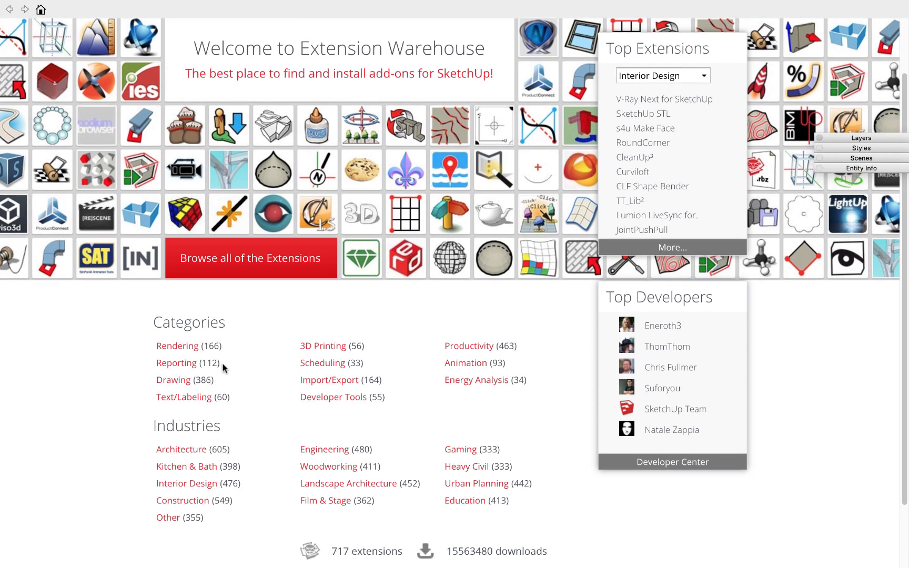